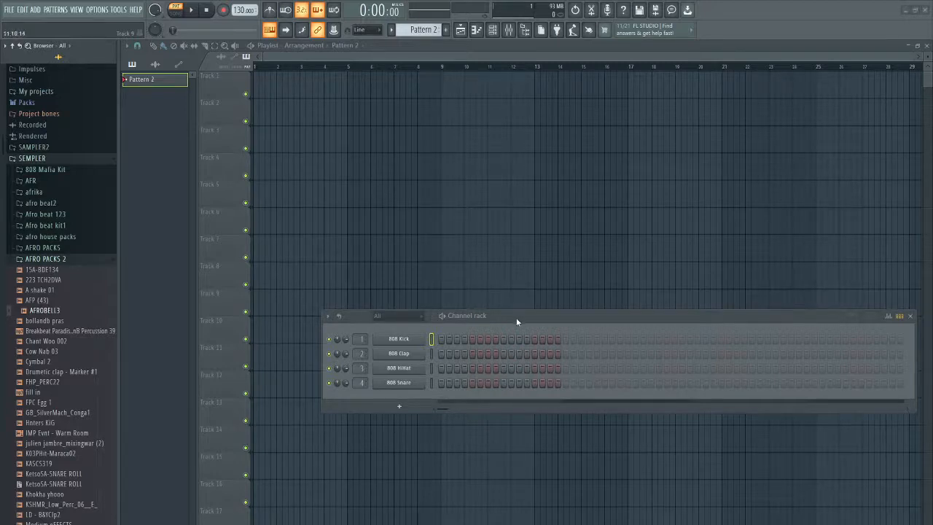
Reposition the channel rack higher over the playlist and look over the Minimal templates for a new project.
drag(524, 316, 485, 210)
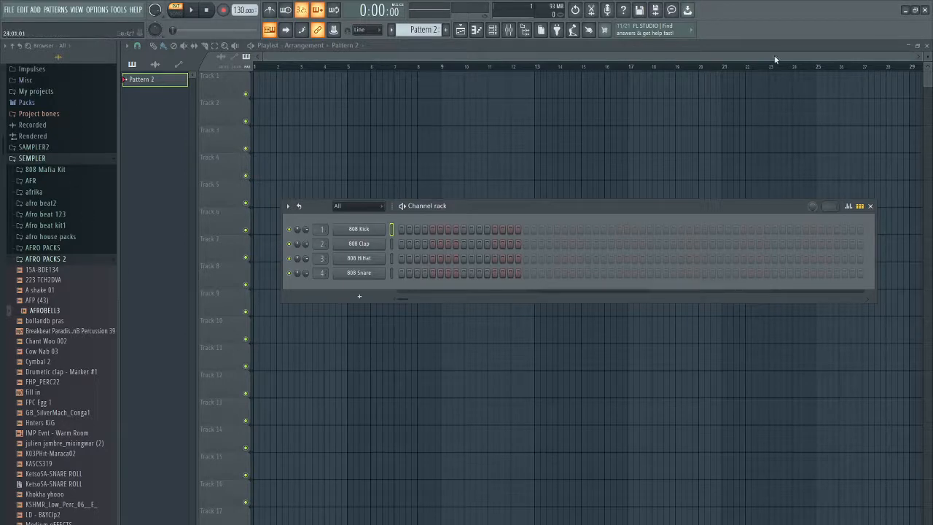
click(905, 10)
click(135, 10)
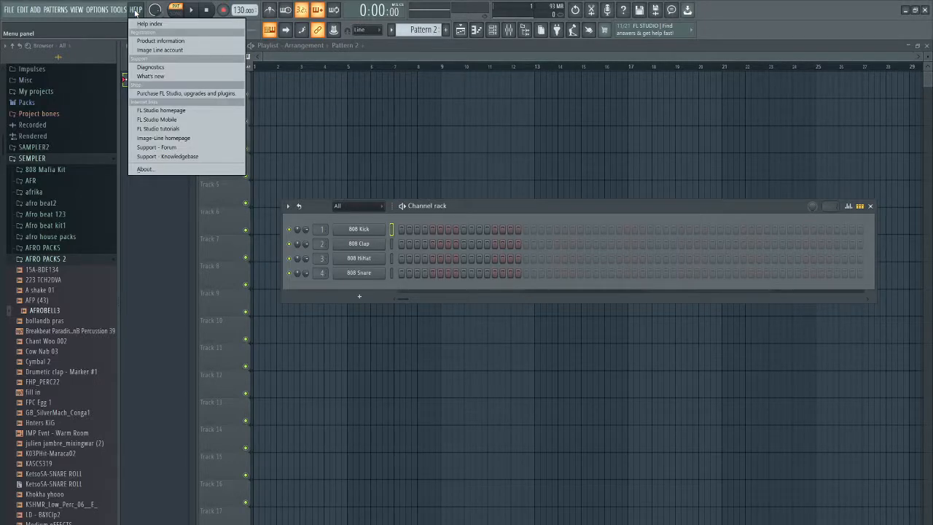
click(80, 24)
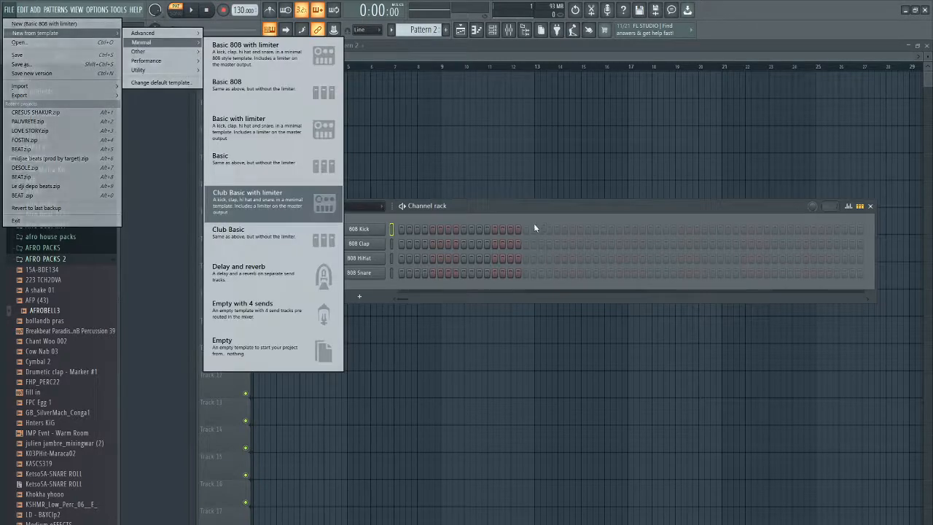
click(543, 208)
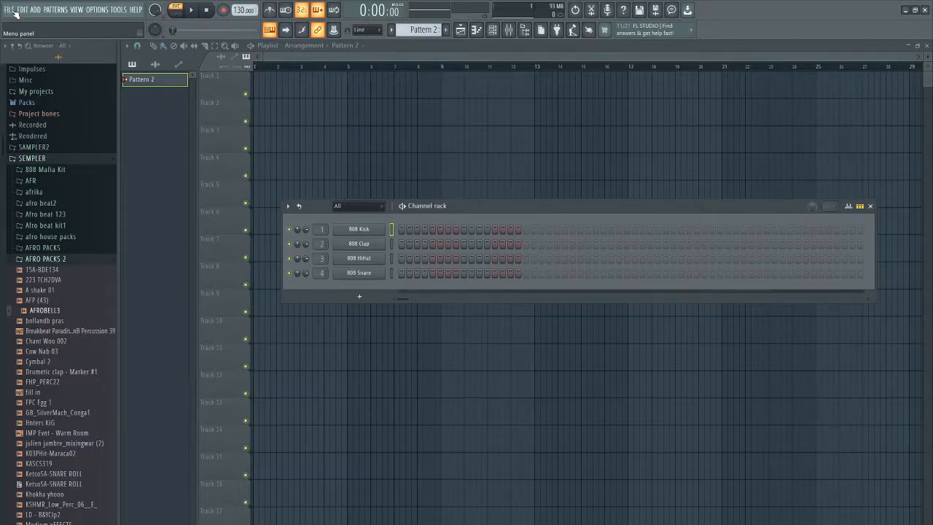
Open the 808 Kick channel's sampler settings, audition the sample from its waveform and close the settings.
click(368, 232)
click(236, 320)
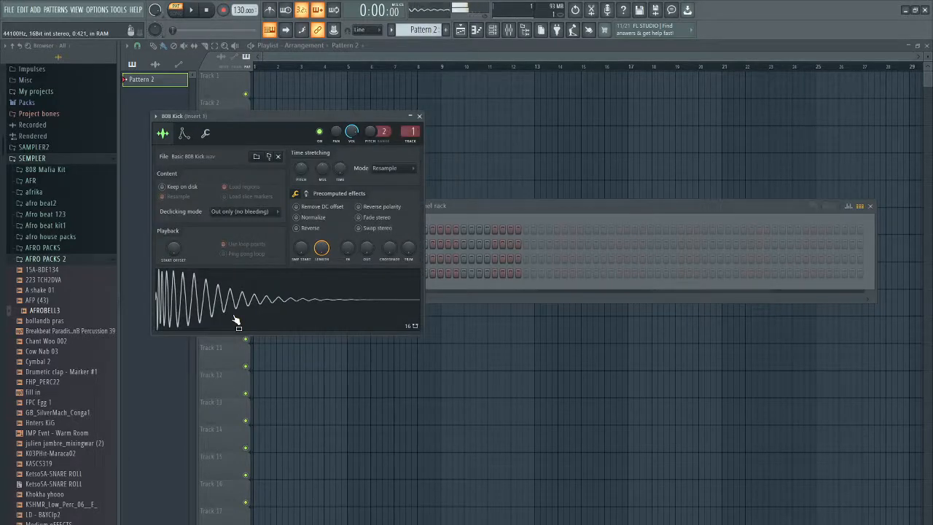
click(420, 116)
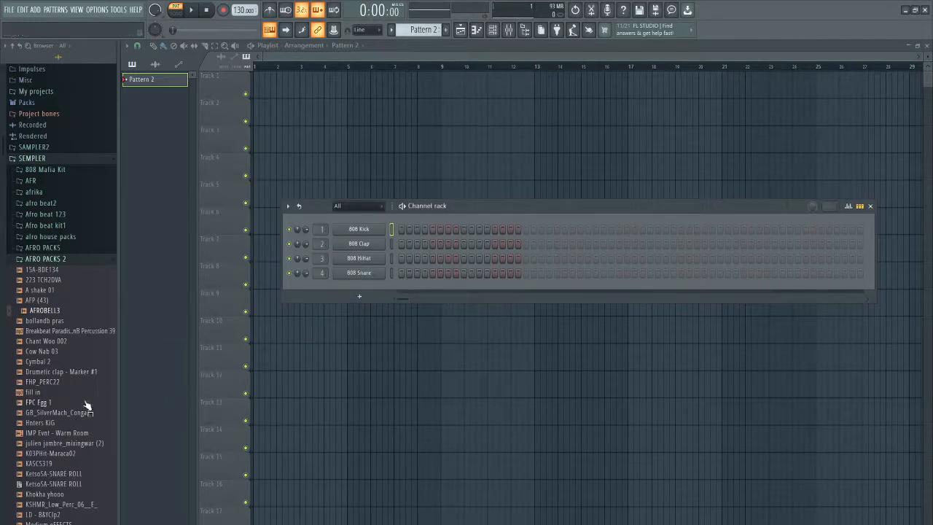
scroll(79, 384, down, 10)
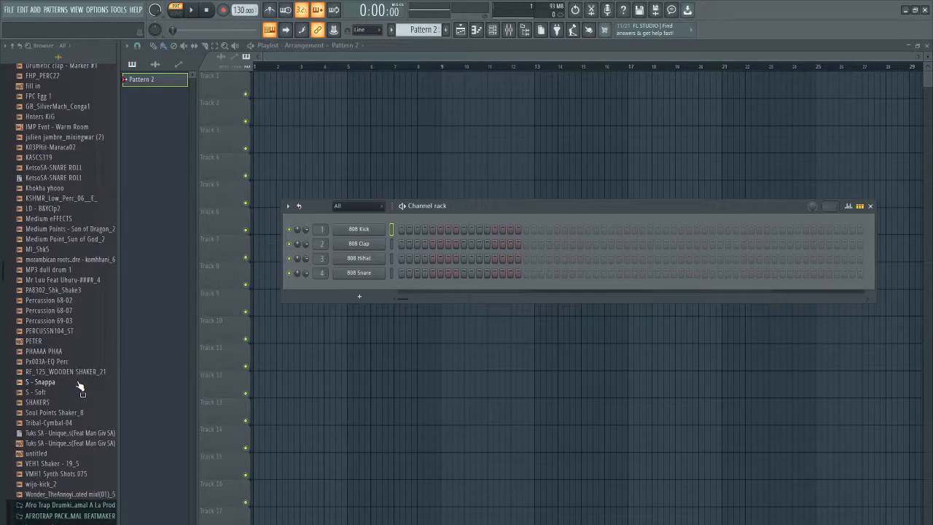
scroll(78, 384, up, 14)
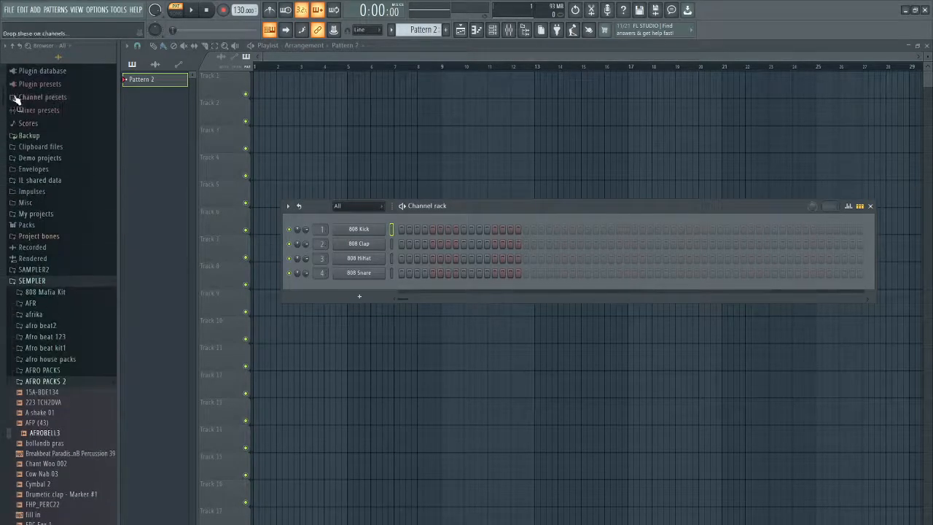
click(11, 9)
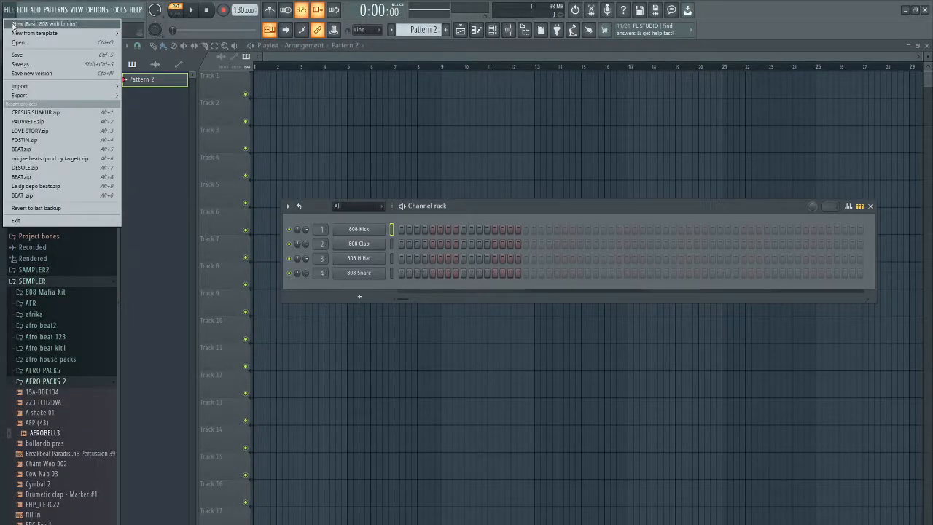
mouse_move(13, 35)
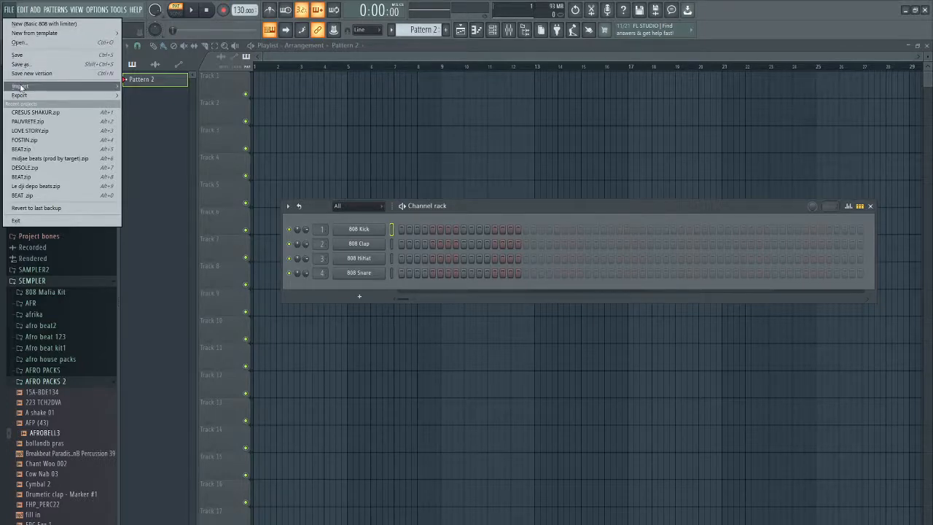
mouse_move(20, 87)
mouse_move(17, 11)
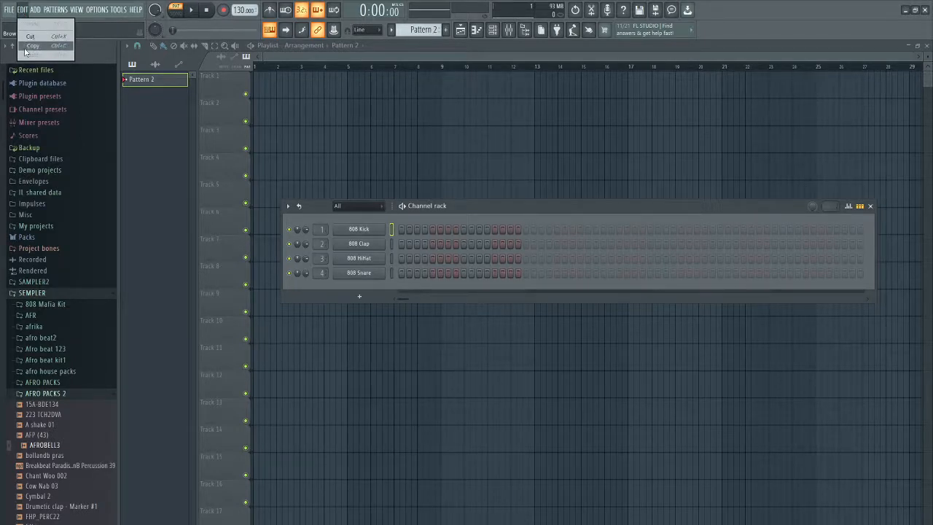
click(37, 11)
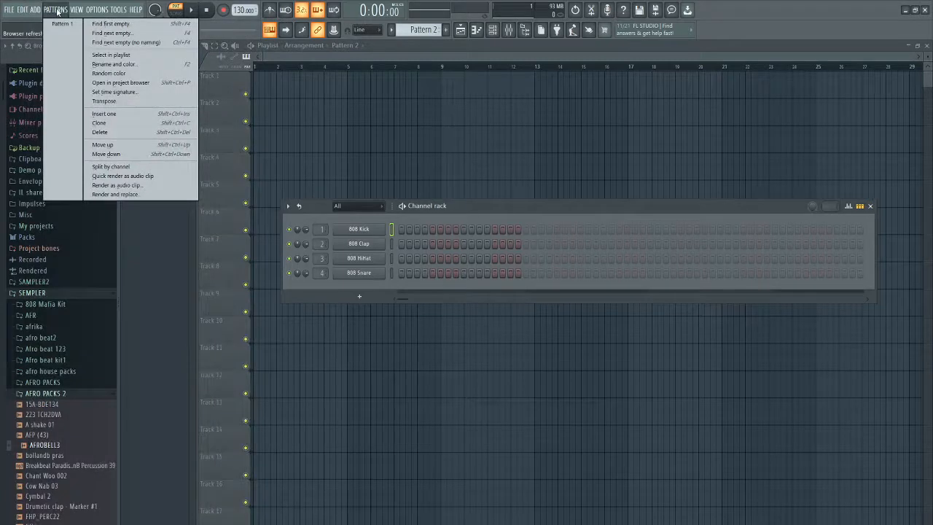
Open the audio settings and review the installed audio devices, choosing Primary Sound Driver.
mouse_move(74, 10)
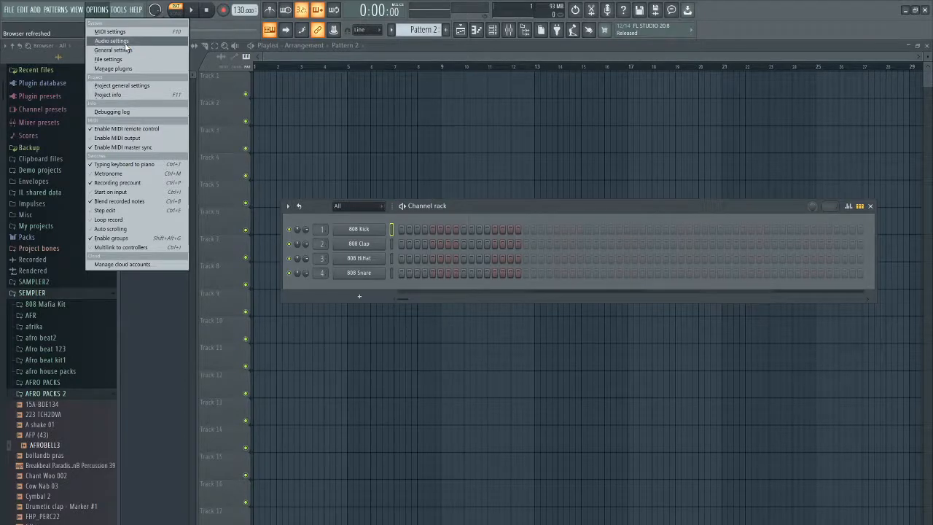
click(113, 41)
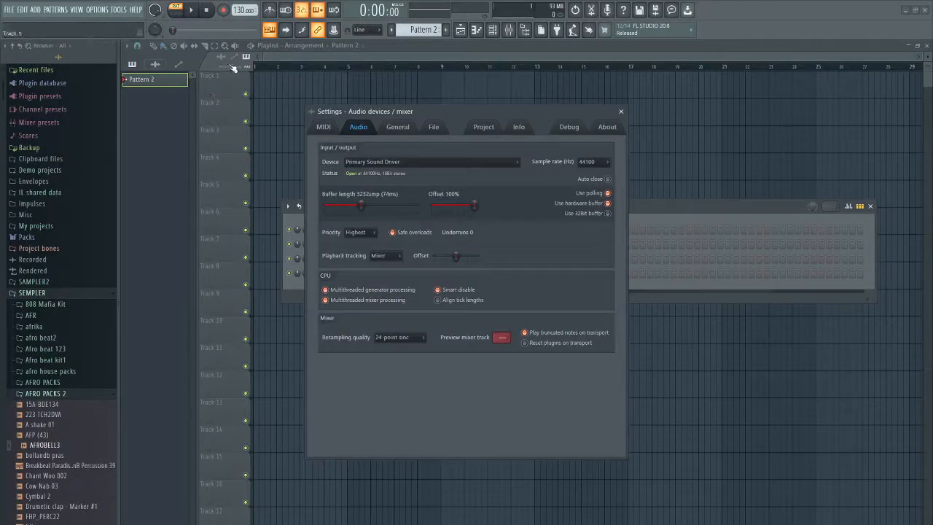
click(388, 164)
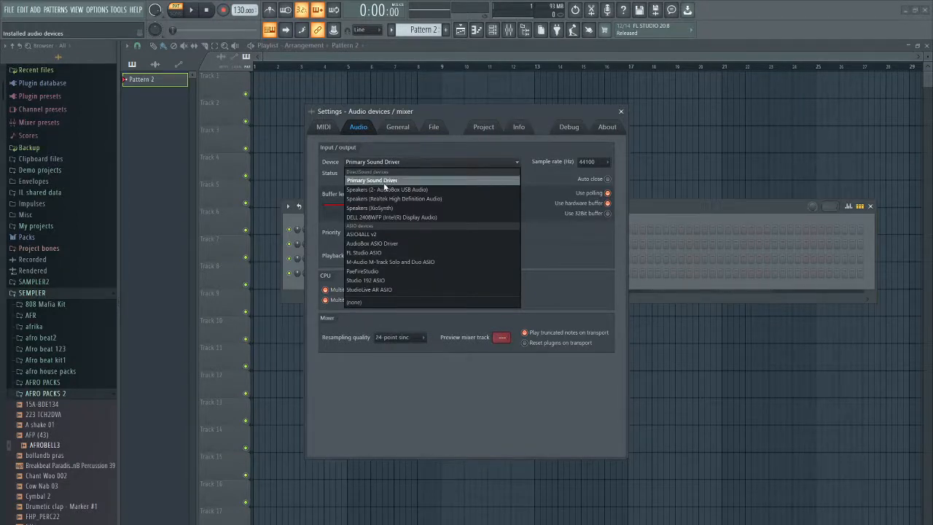
click(396, 181)
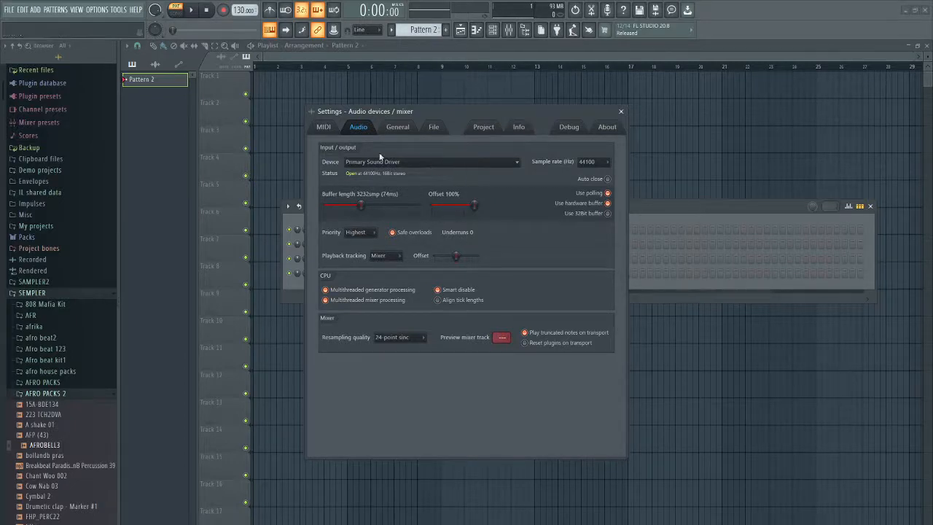
click(396, 162)
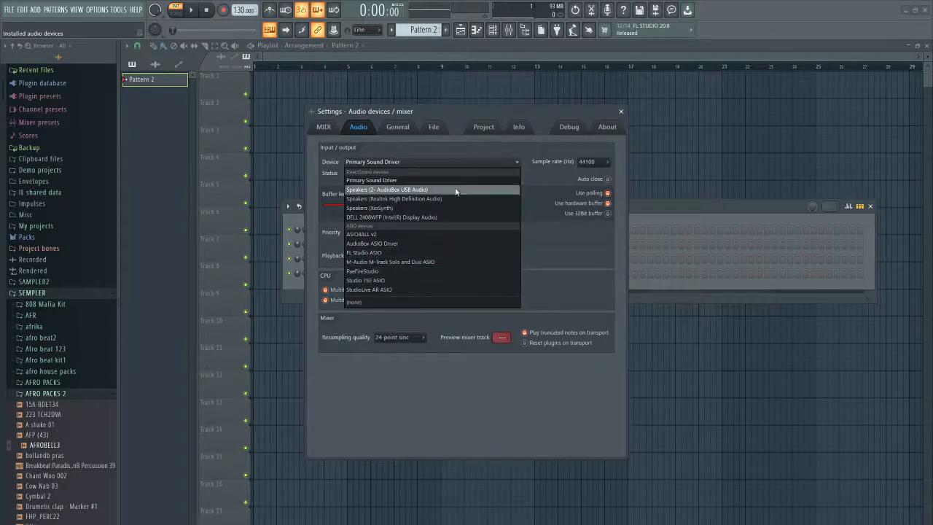
click(464, 162)
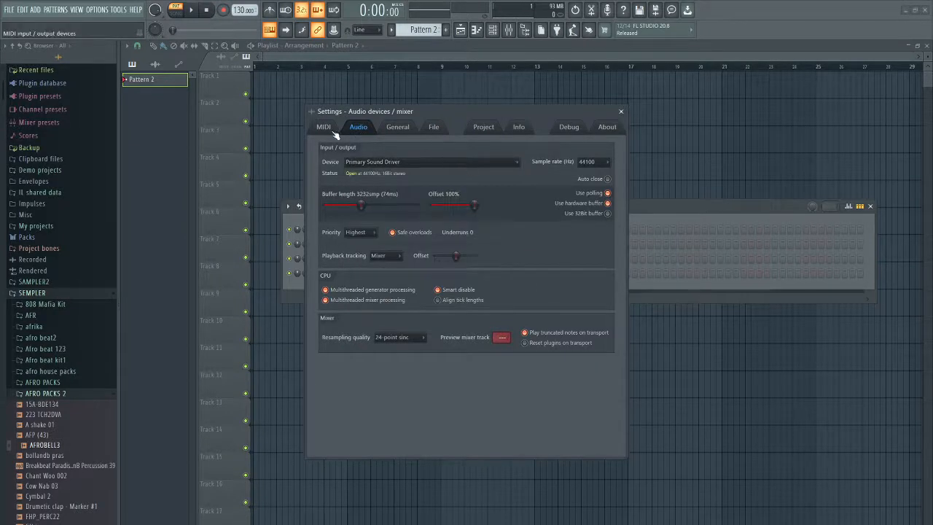
Examine the MIDI settings, selecting the XioSynth and 2- AudioBox USB MIDI In input devices in turn.
click(329, 132)
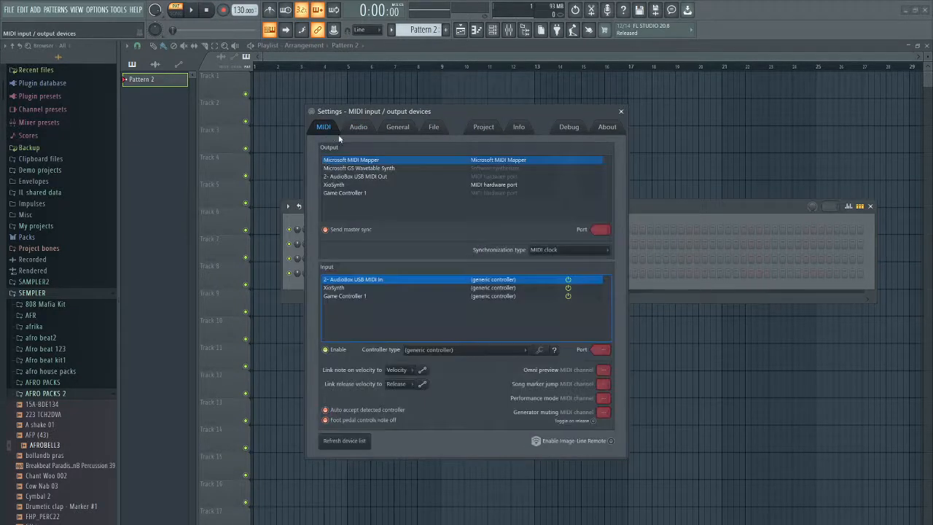
click(335, 289)
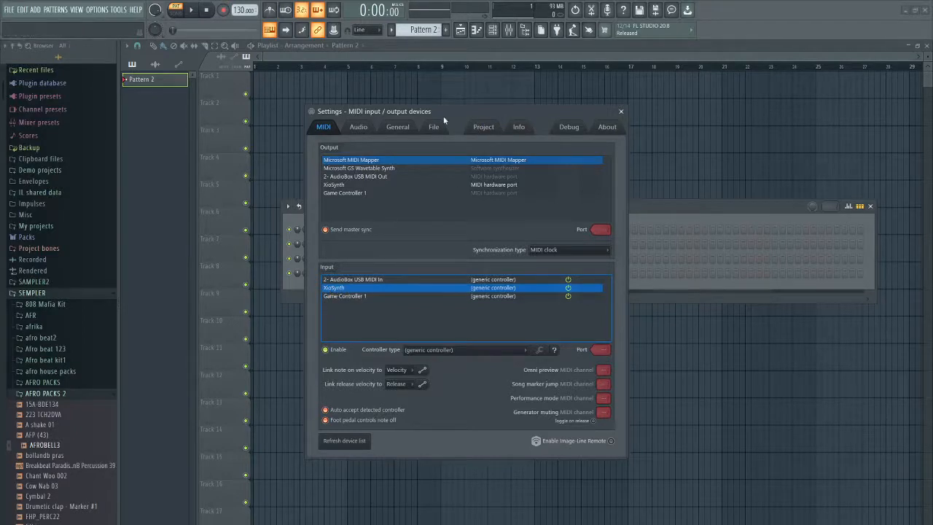
drag(445, 115, 568, 122)
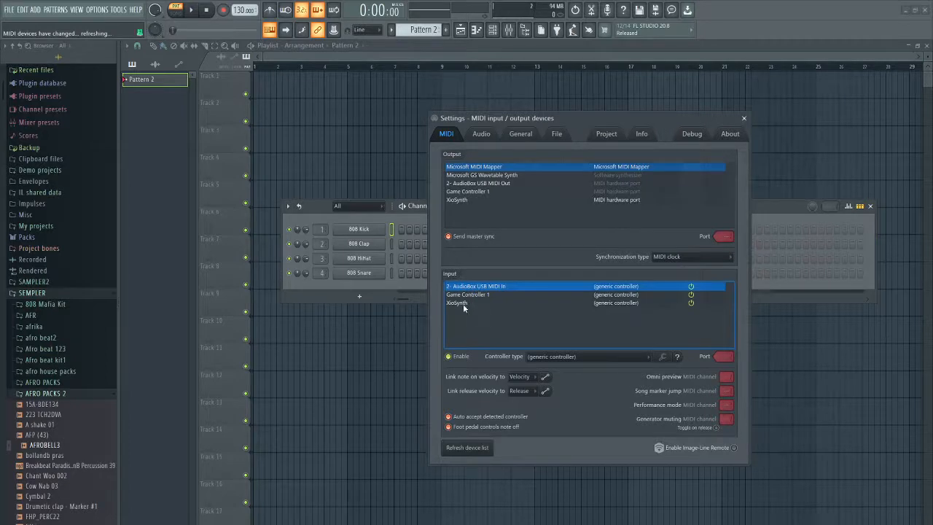
click(463, 304)
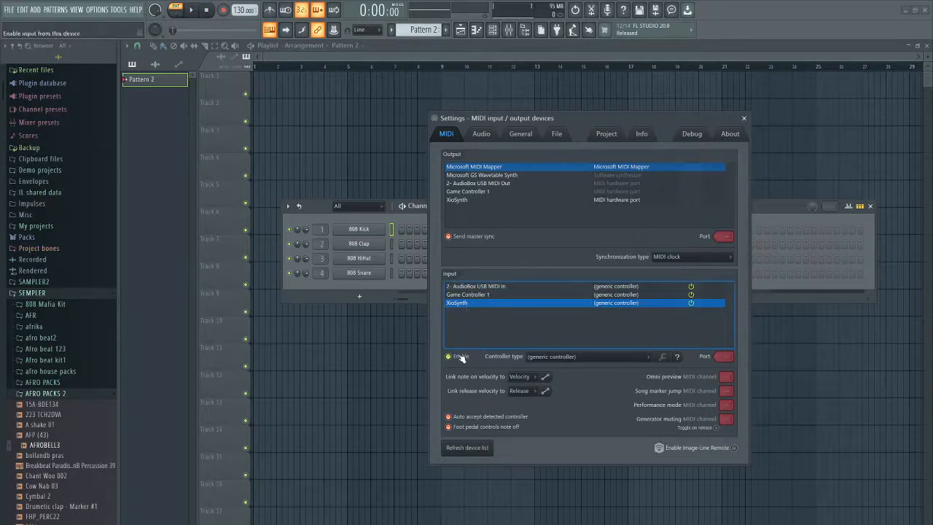
click(472, 287)
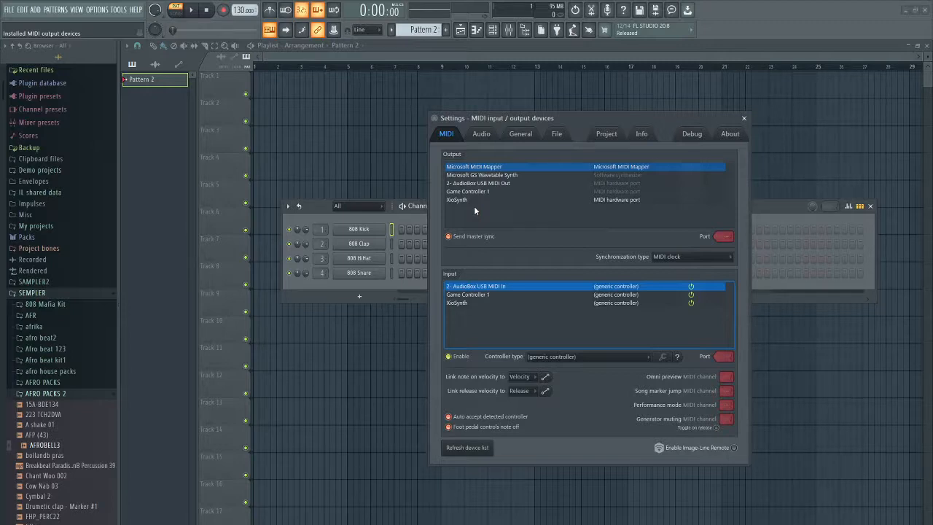
Review the General settings and the browser's extra search folders in the File settings.
click(521, 135)
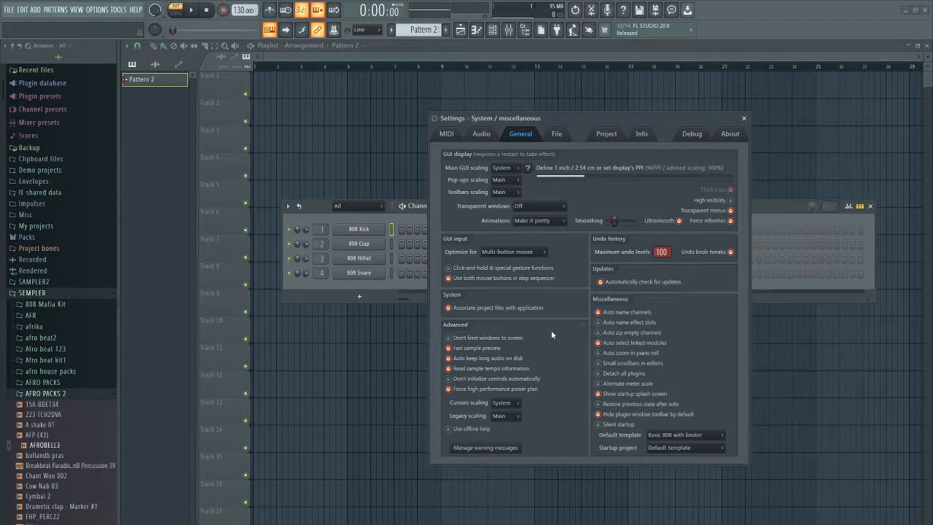
click(558, 134)
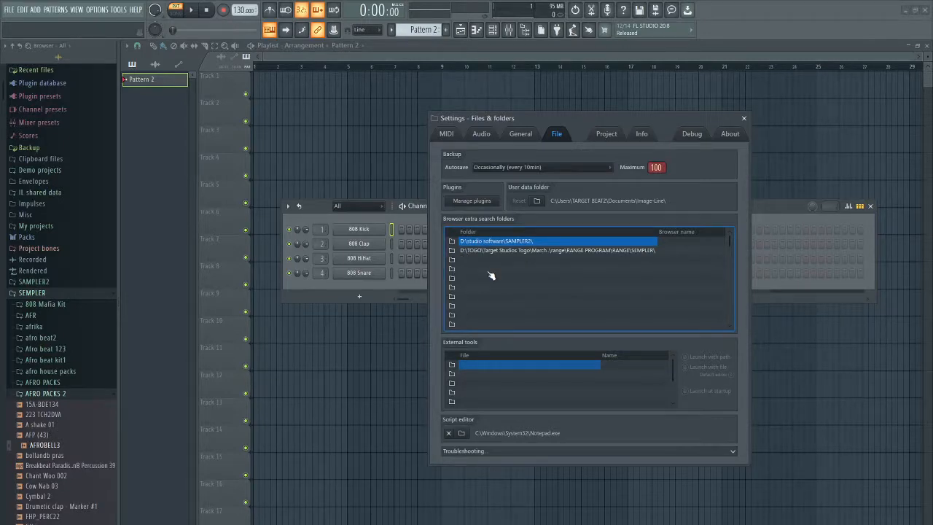
Audition the fill in sample and LEX Clap(3) from the afro beat2 folder, and close the settings window.
click(42, 507)
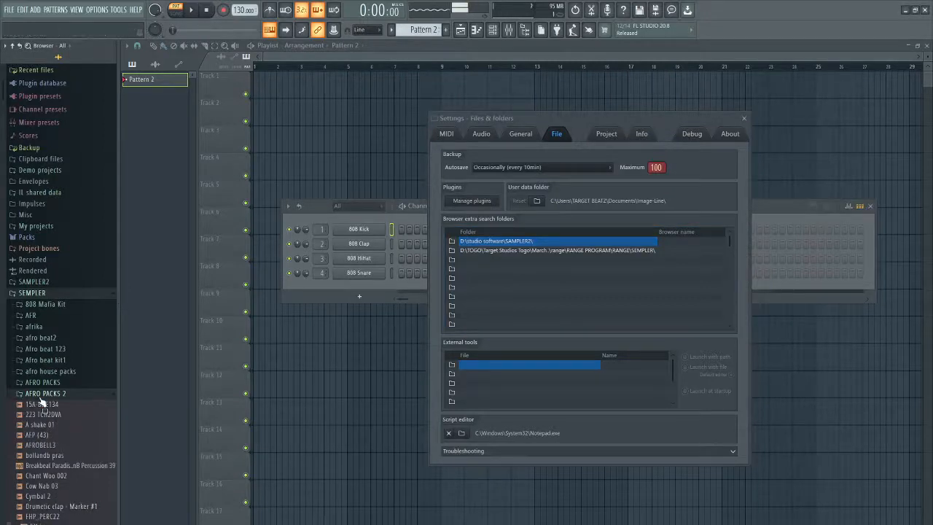
scroll(42, 403, down, 7)
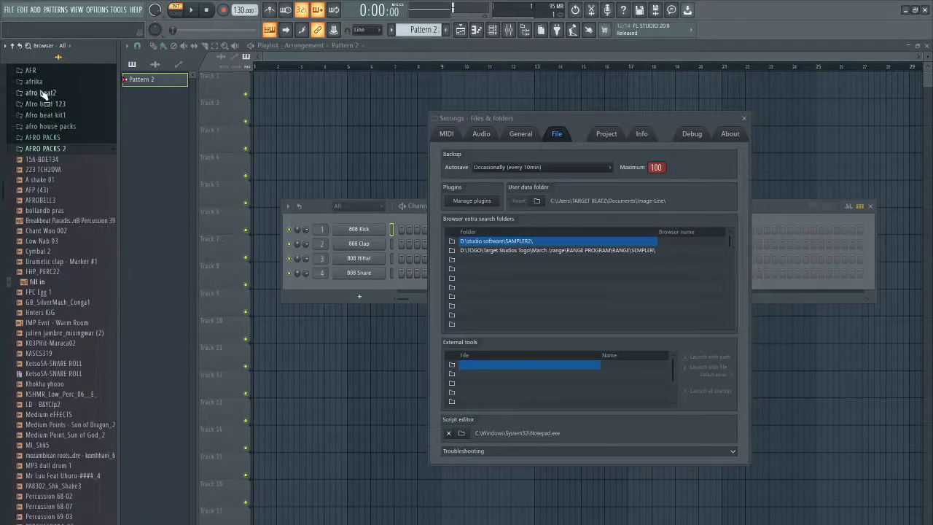
click(41, 92)
click(43, 146)
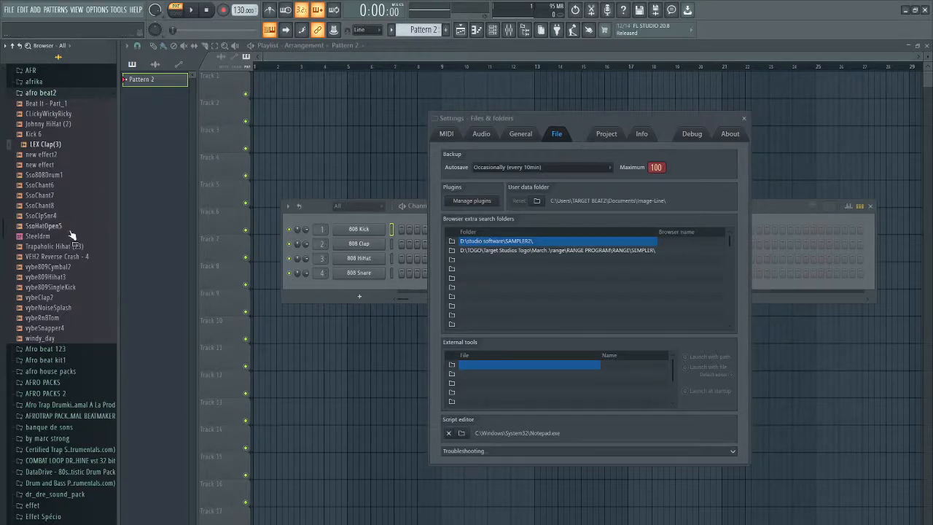
click(745, 118)
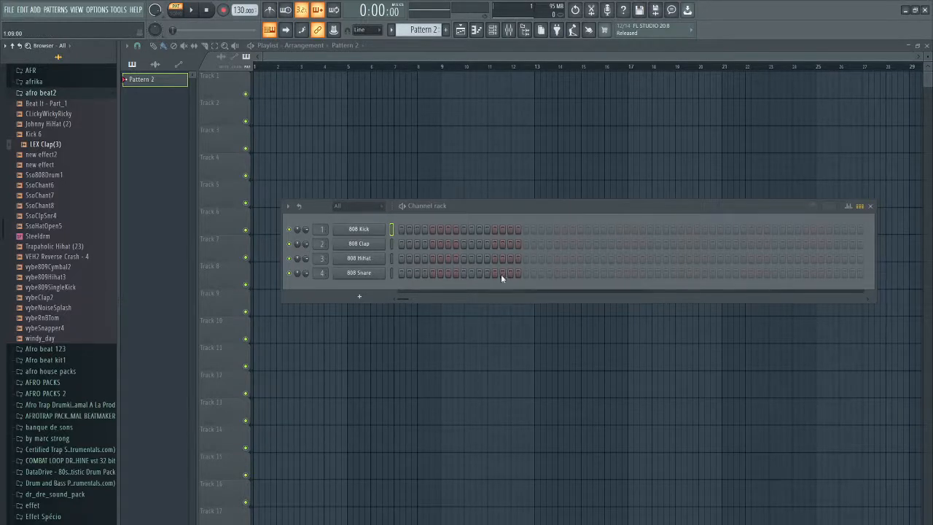
Move the channel rack lower over the playlist, and hide and show it once.
drag(459, 205, 480, 261)
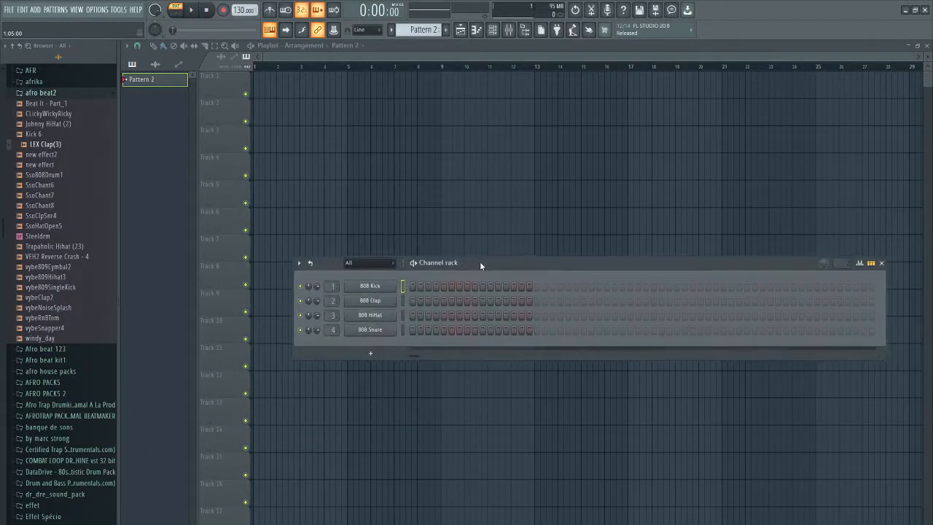
click(493, 31)
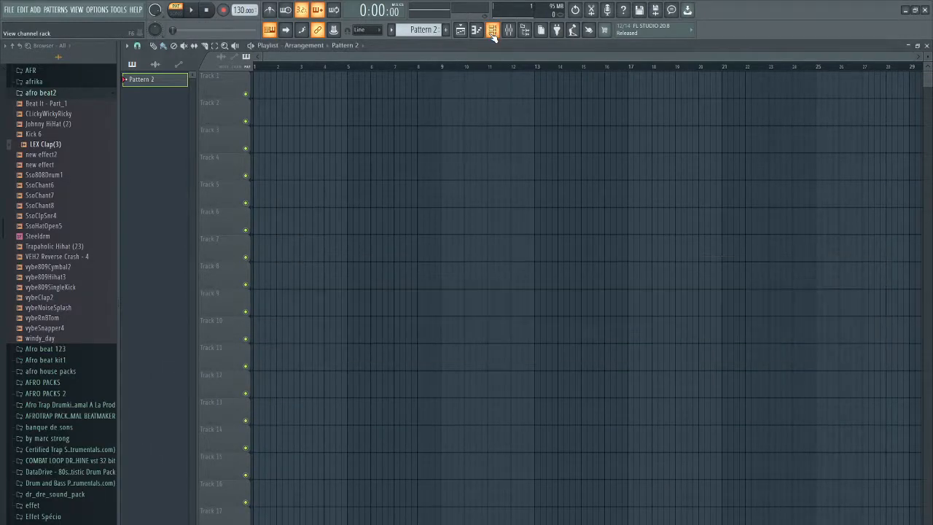
click(494, 31)
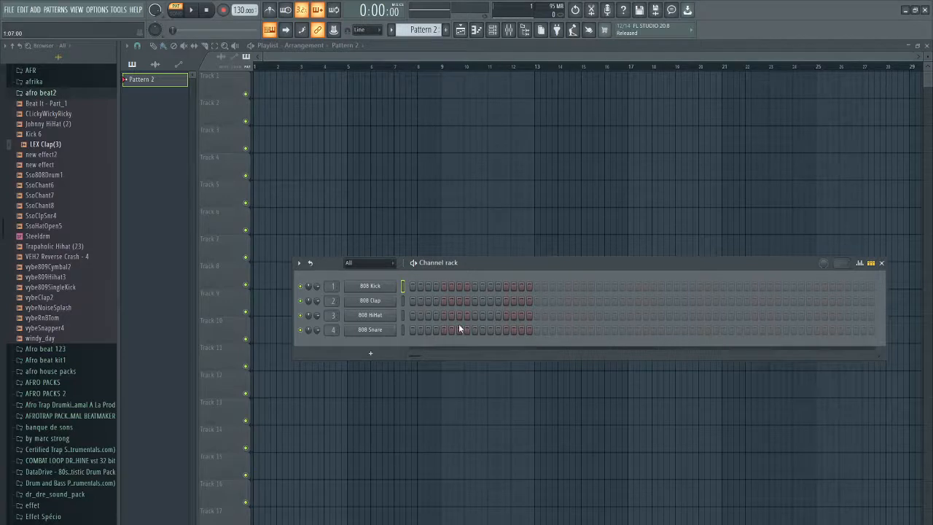
Switch playback to song mode and back to pattern mode, bringing the playlist to the front in between.
click(176, 13)
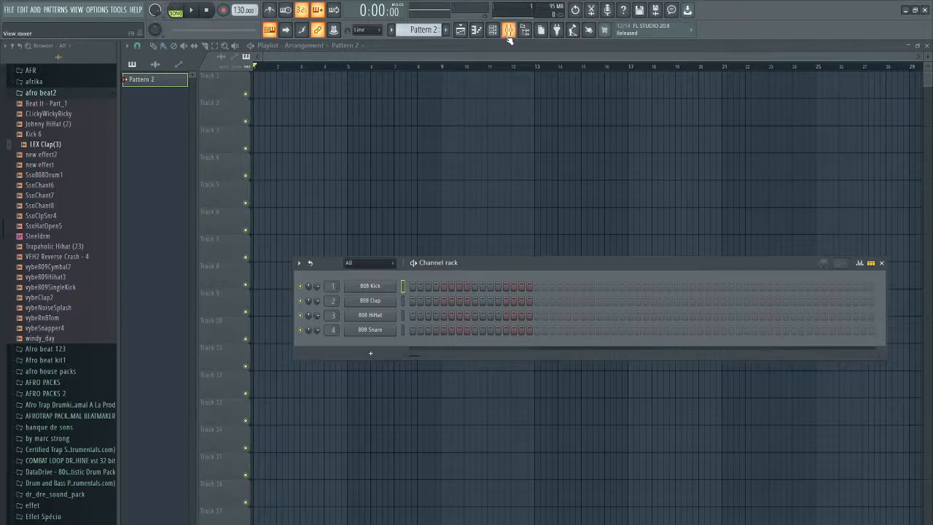
click(467, 33)
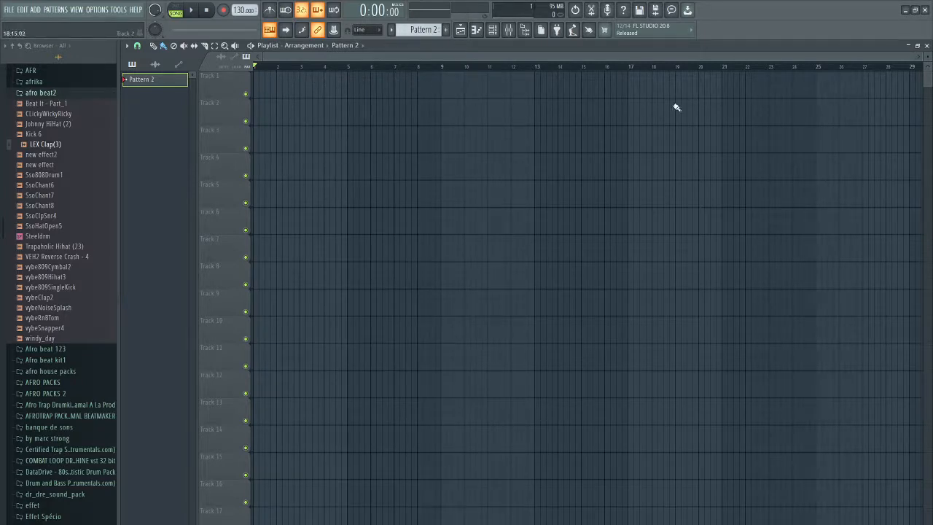
click(178, 16)
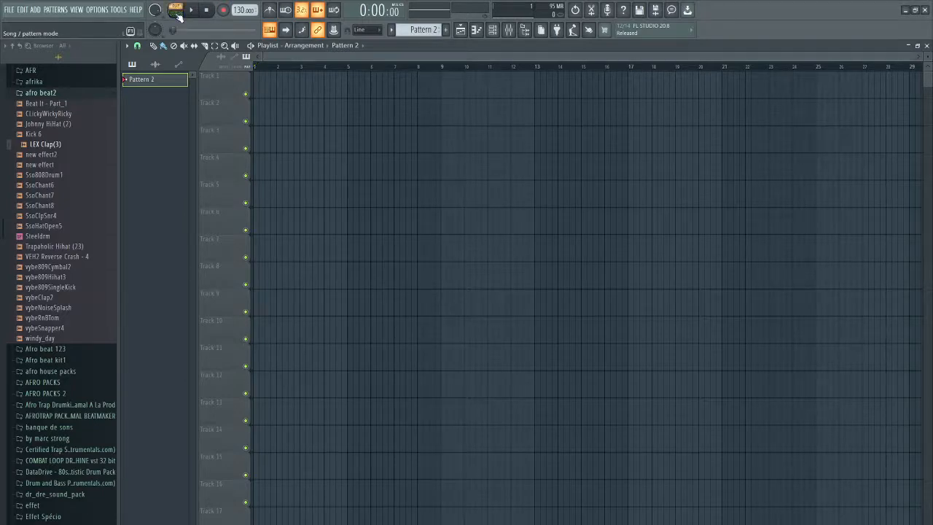
Switch playback to song mode and back to pattern mode, and show the channel rack over the playlist.
click(179, 16)
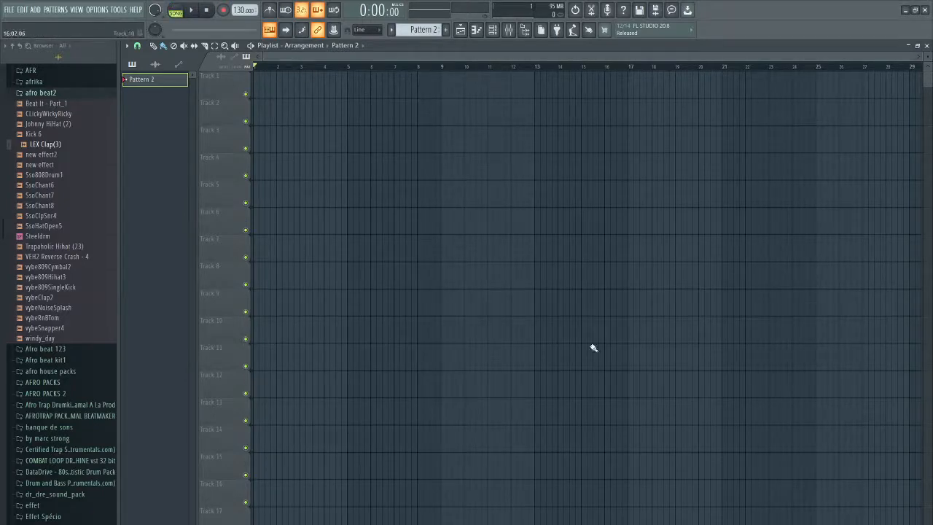
click(177, 10)
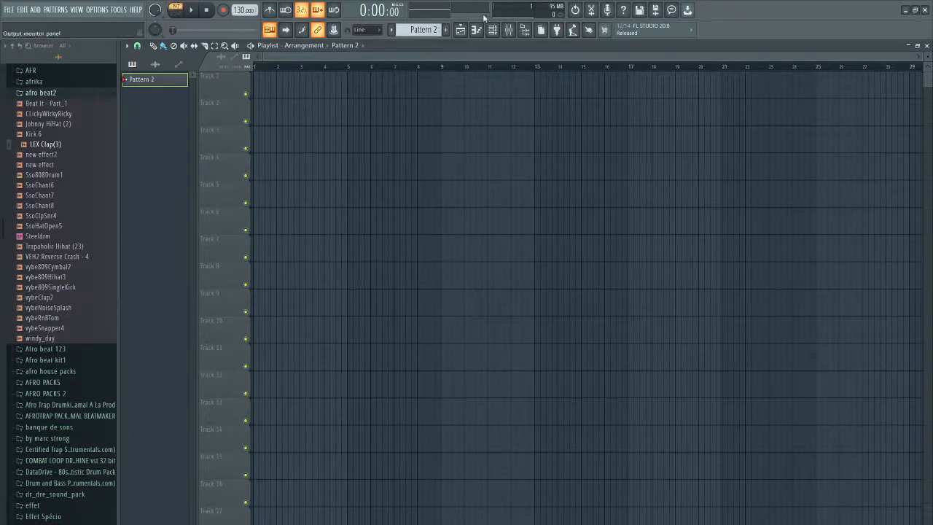
click(501, 33)
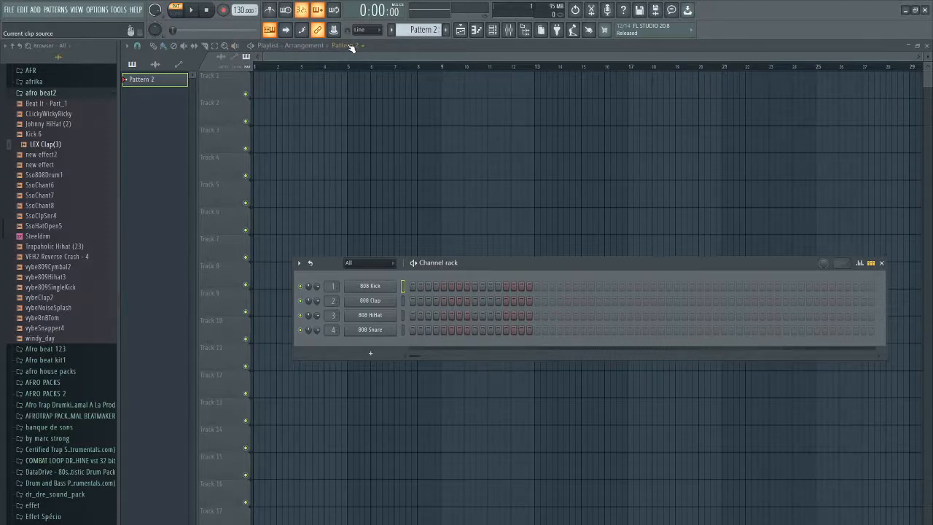
Start playback with the metronome on and set the tempo to 100.
click(270, 10)
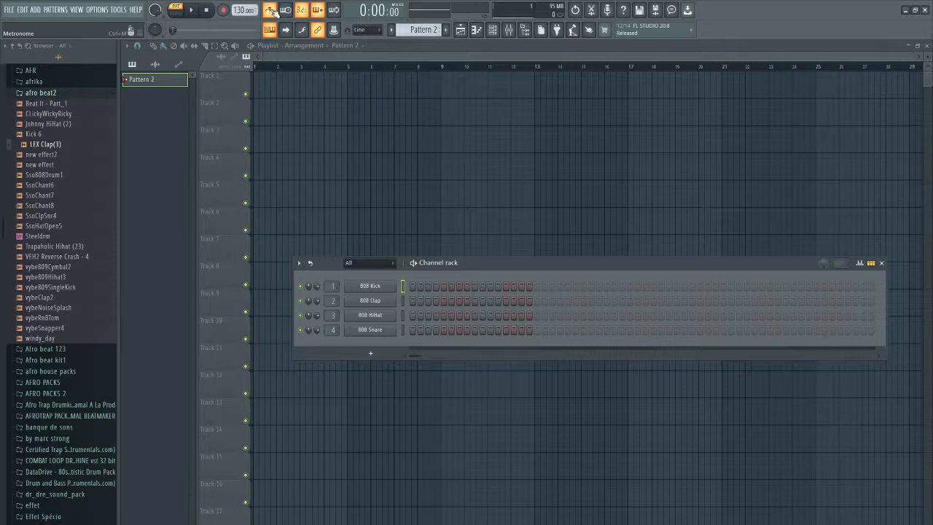
key(space)
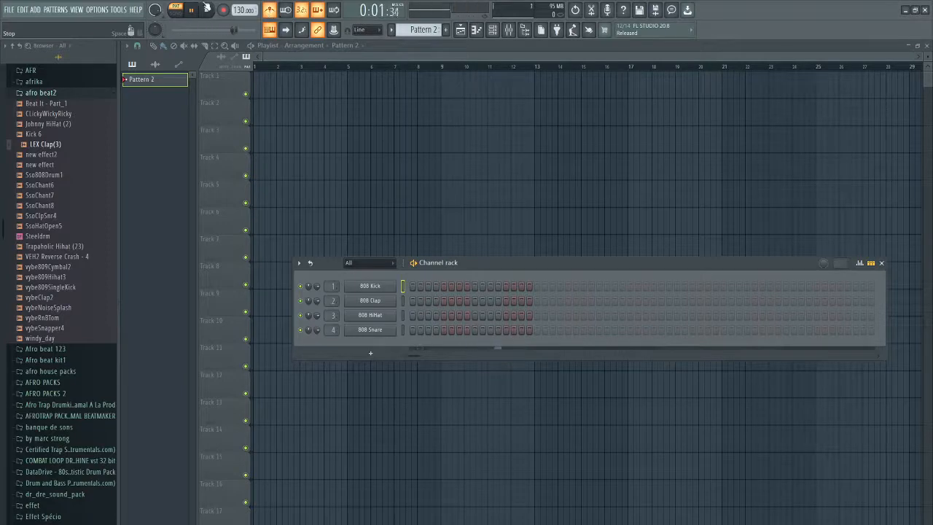
drag(232, 10, 232, 39)
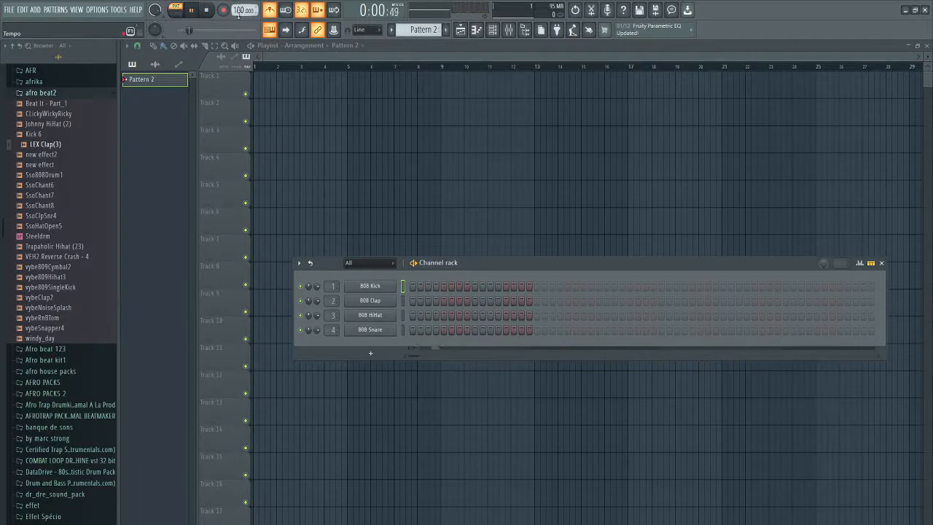
Toggle the metronome during playback, leave it off, and stop playback.
click(275, 12)
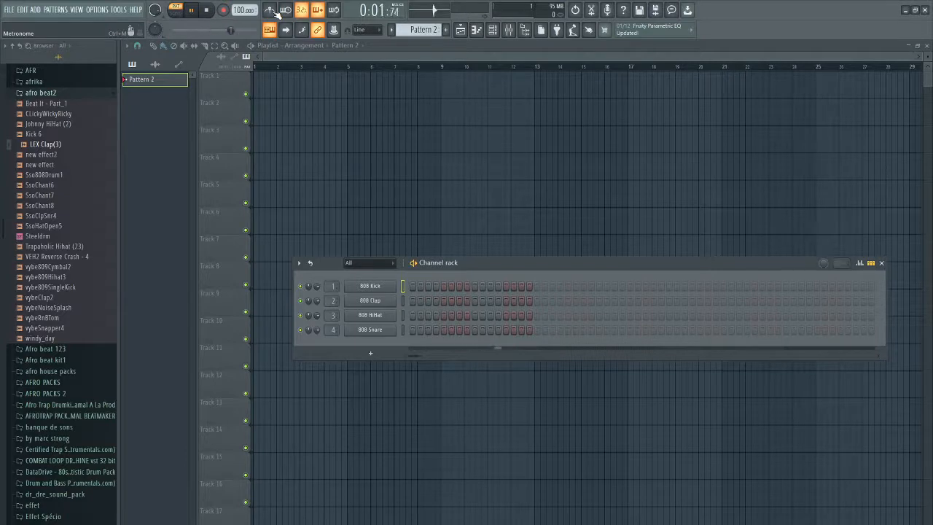
click(275, 11)
click(269, 9)
key(space)
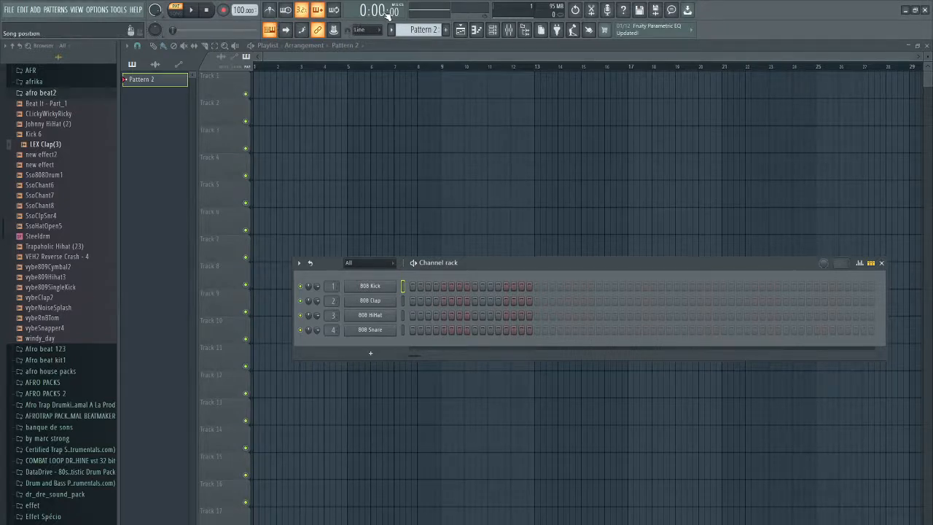
Place a Pattern 2 clip at bar 1 of Track 1, and a clip of a newly added pattern at bar 1 of Track 2.
drag(270, 89, 250, 88)
click(447, 31)
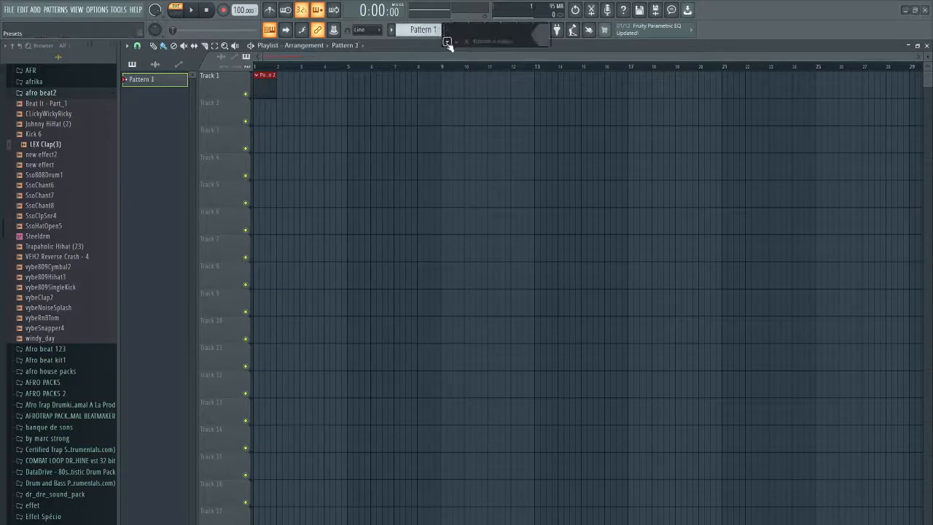
key(Return)
click(310, 106)
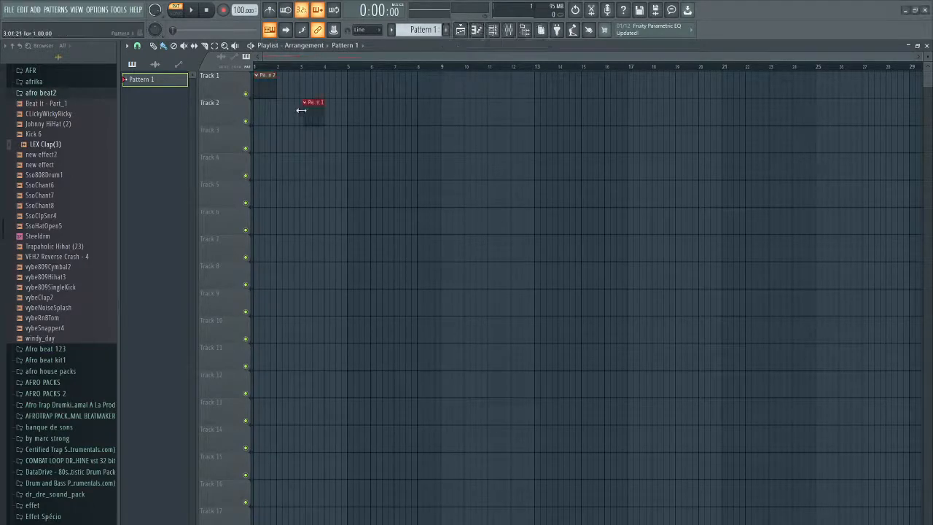
drag(313, 110, 255, 122)
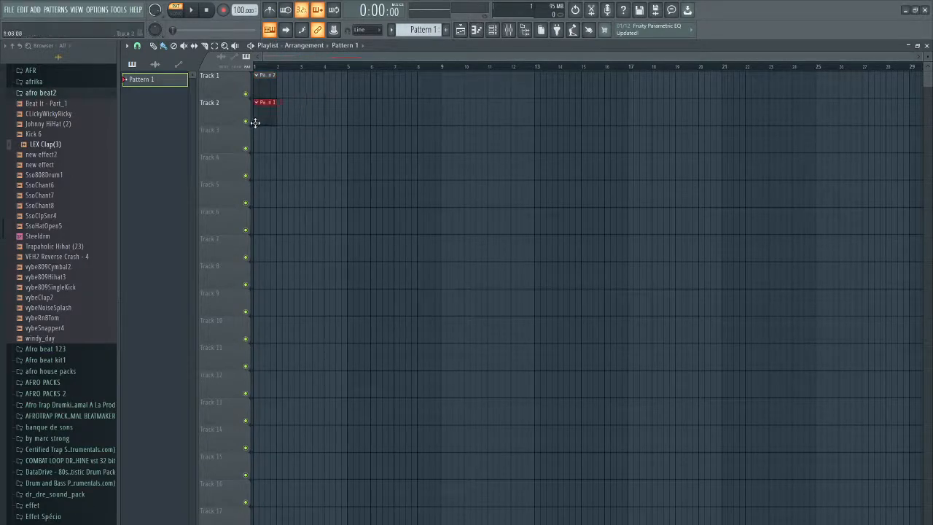
Open and dismiss the new pattern naming prompt, and delete both clips from Track 1 and Track 2.
click(446, 30)
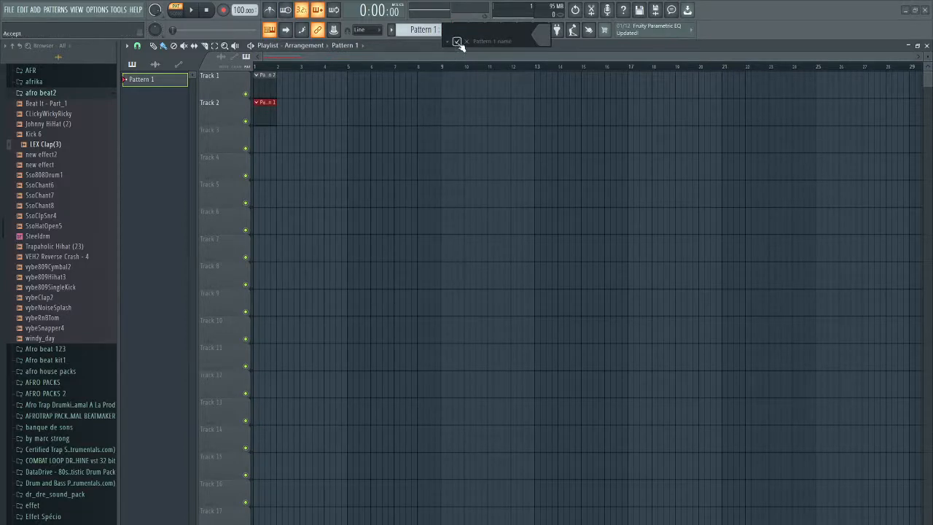
click(457, 42)
click(449, 34)
click(468, 43)
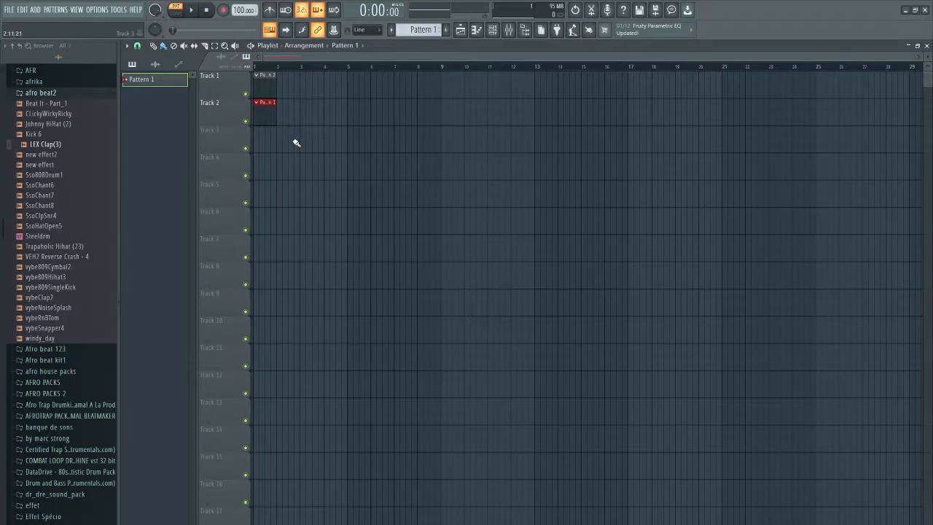
right_click(267, 110)
right_click(269, 88)
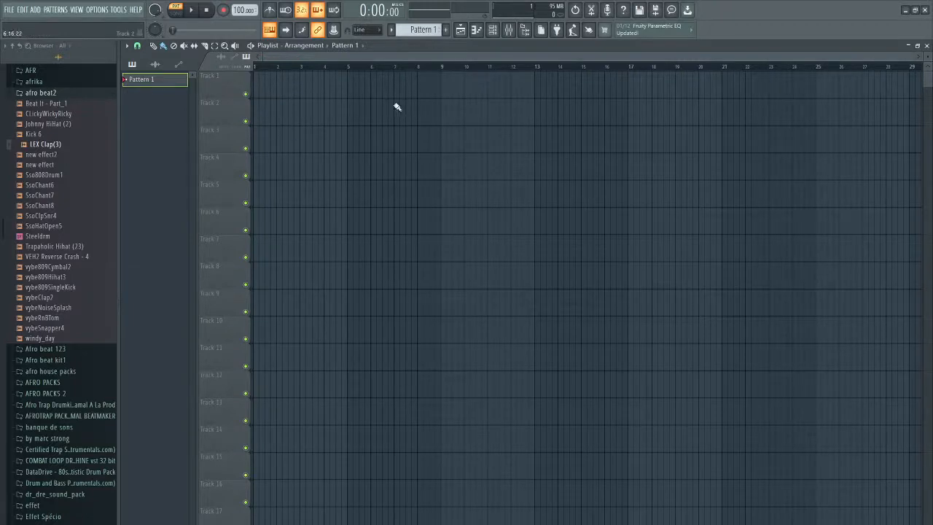
Hide and show the playlist, and open the piano roll for the 808 Kick channel.
click(461, 30)
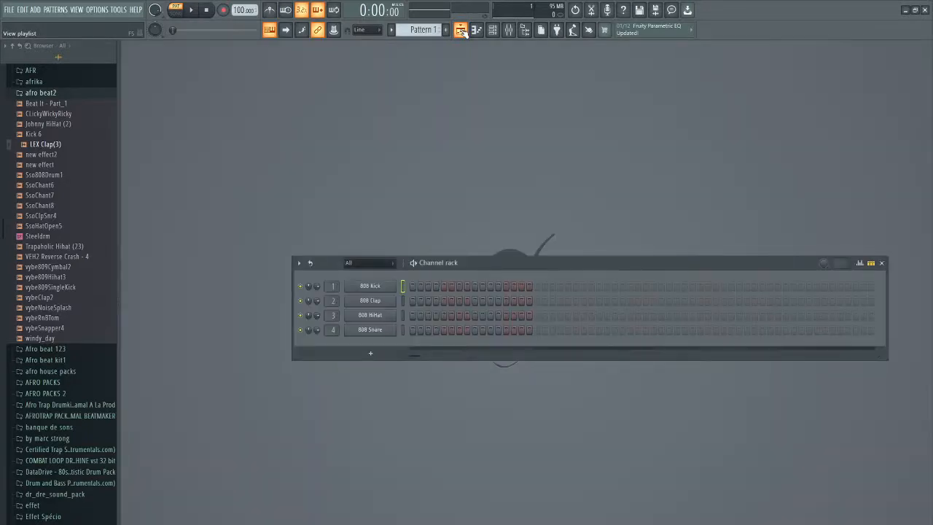
click(462, 31)
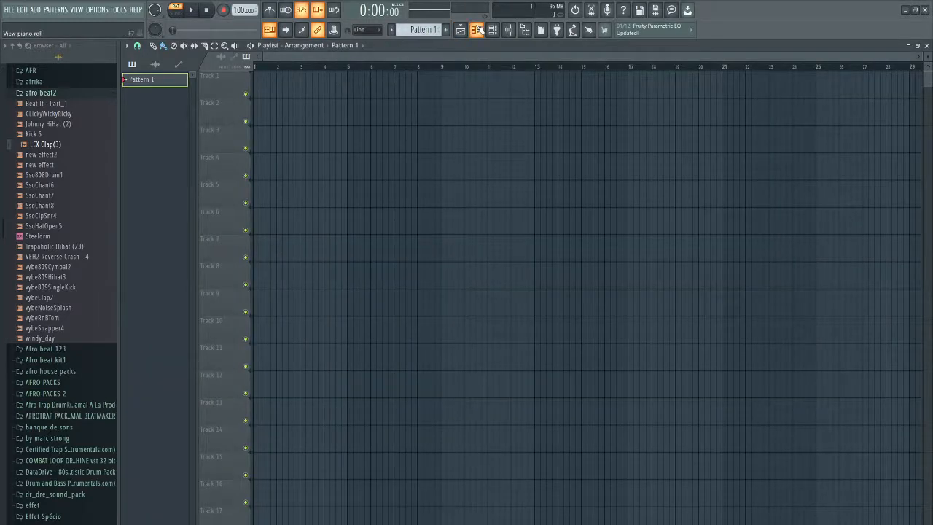
click(483, 32)
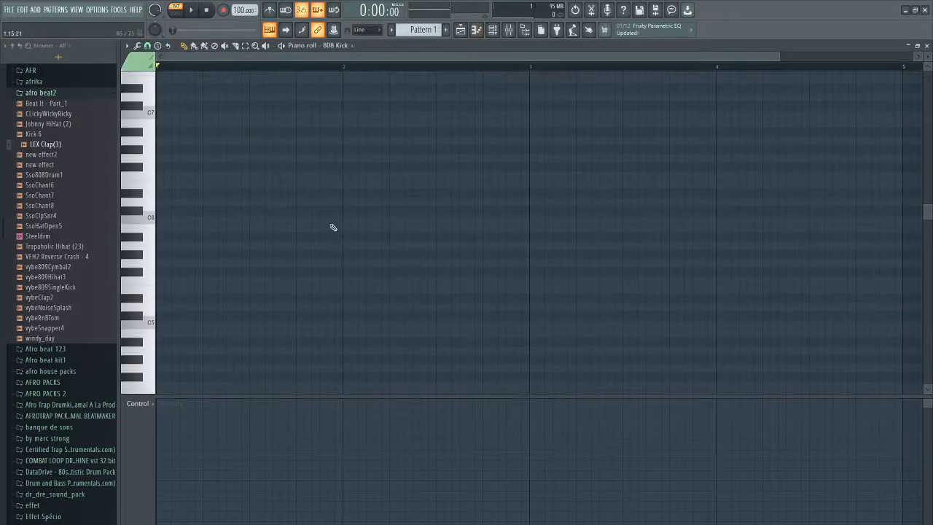
Draw a G5 note at the start of bar 1 and a G#5 note just after it, and play them.
click(186, 263)
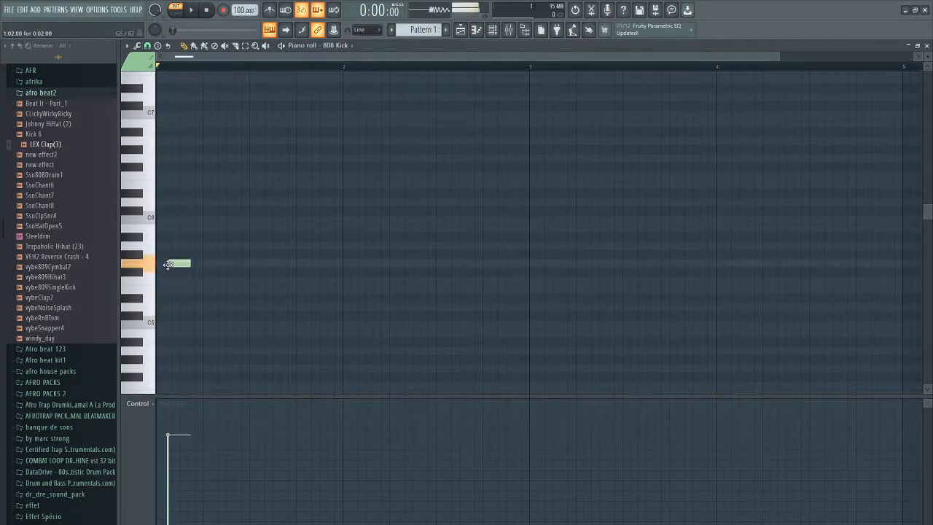
drag(182, 263, 203, 253)
click(207, 255)
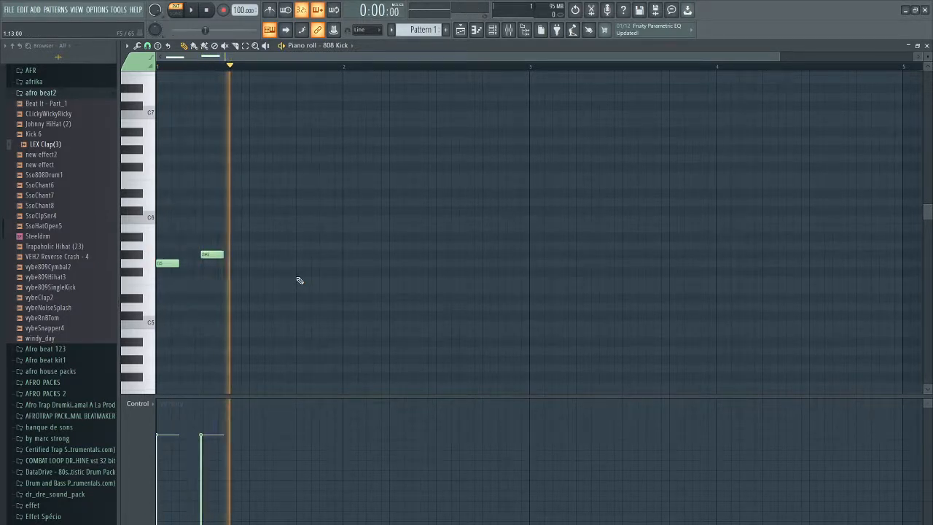
key(space)
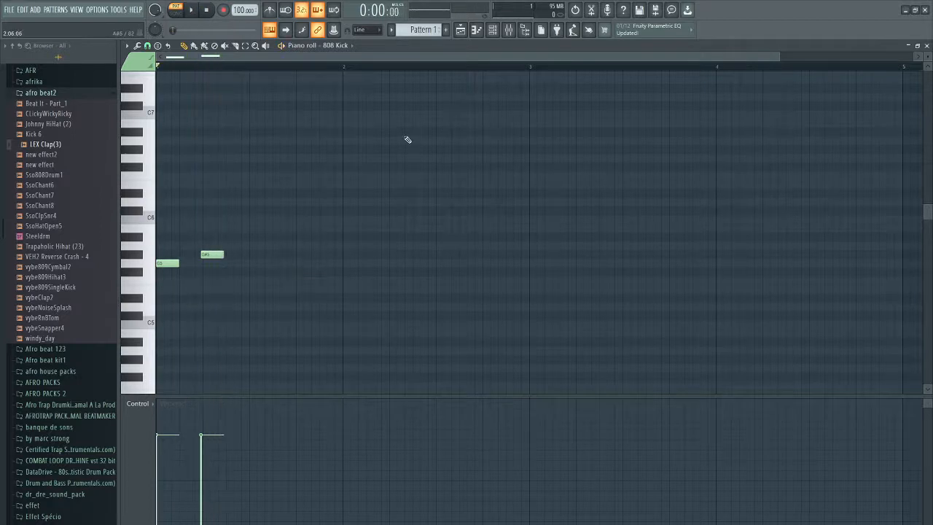
Delete both notes, draw and remove another note at the start of bar 1, and close the piano roll.
right_click(207, 255)
right_click(169, 263)
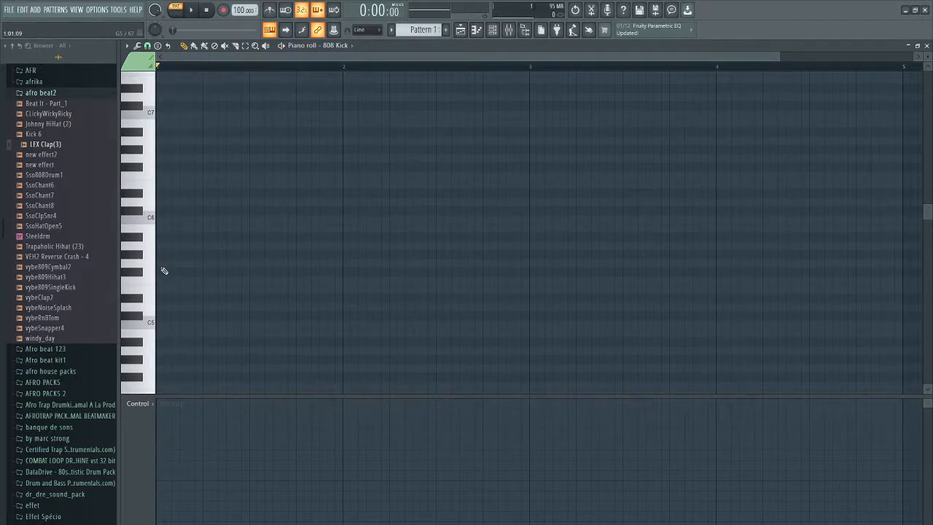
click(162, 264)
drag(163, 264, 154, 269)
right_click(174, 265)
click(926, 46)
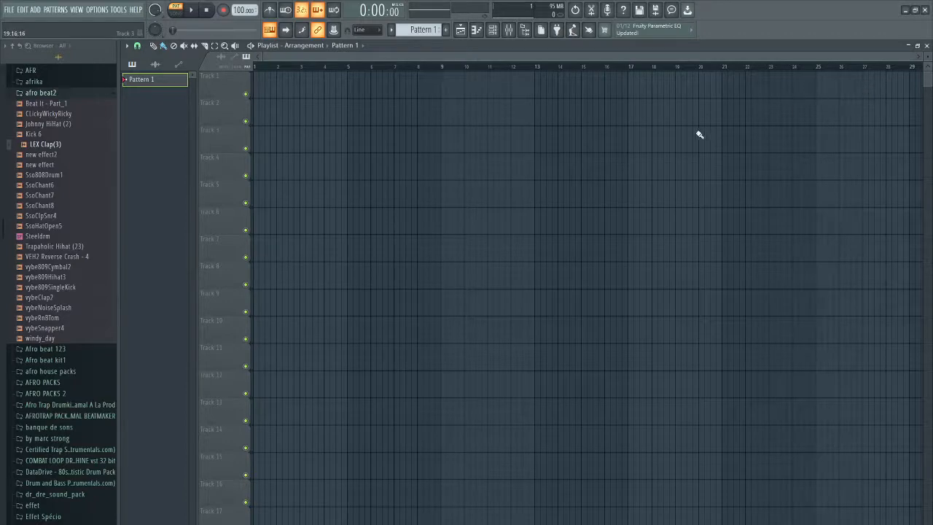
Show the channel rack, close it, and bring it up again over the playlist.
click(494, 31)
click(493, 30)
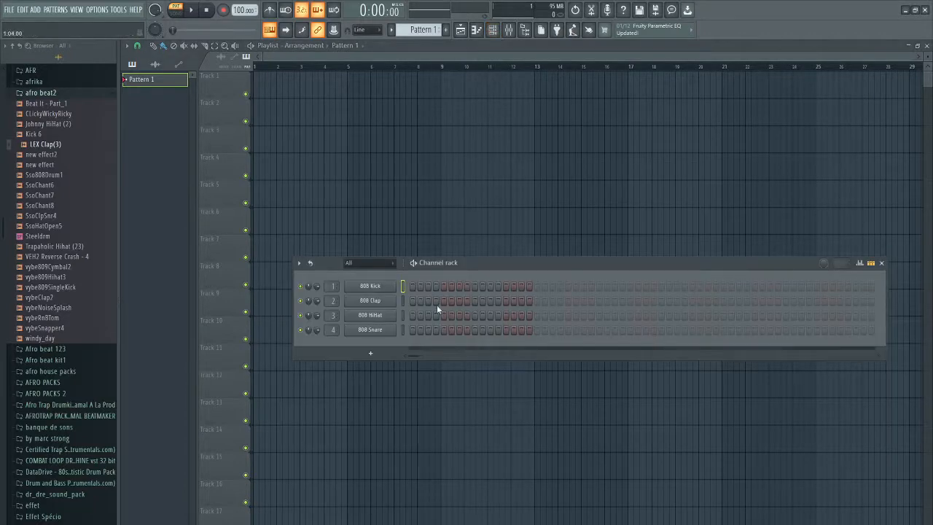
click(881, 262)
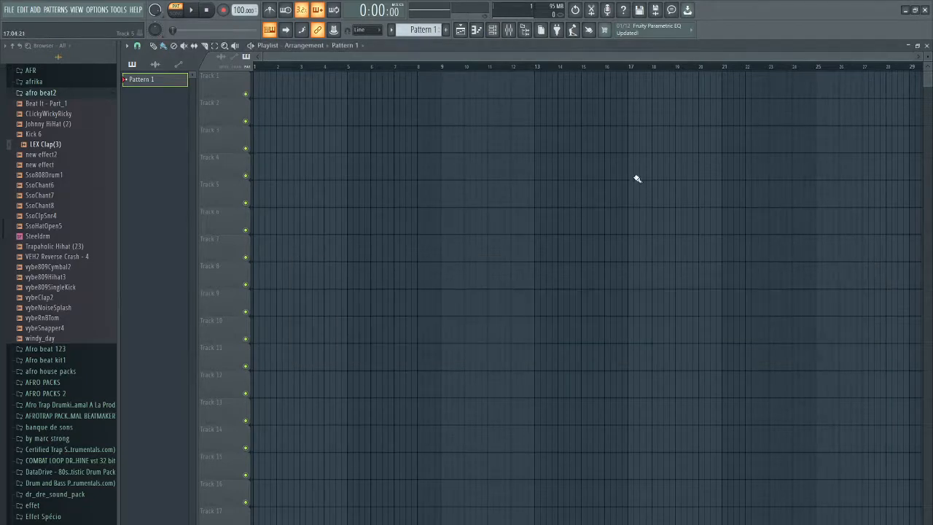
click(493, 30)
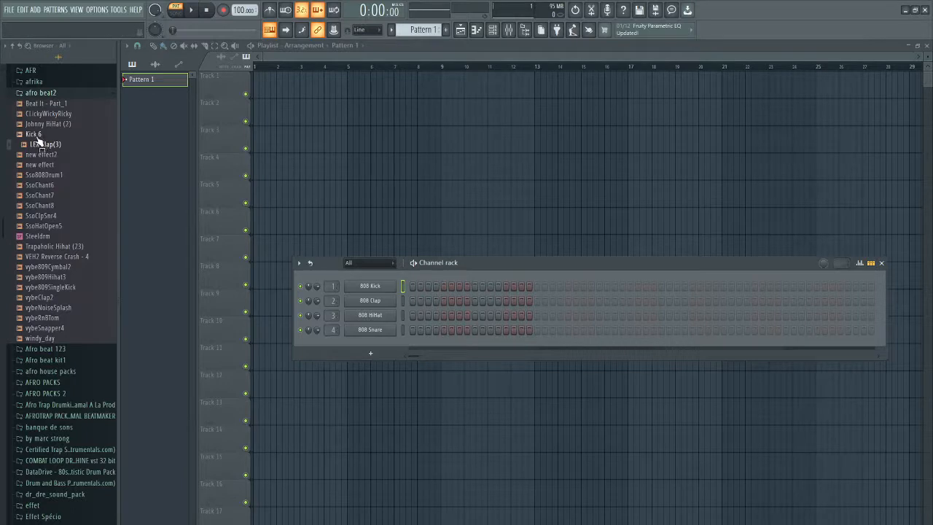
Add Kick 6 and LEX Clap(3) from the afro beat2 folder as new channels below 808 Snare, viewing Kick 6's sampler settings in between.
drag(33, 136, 362, 342)
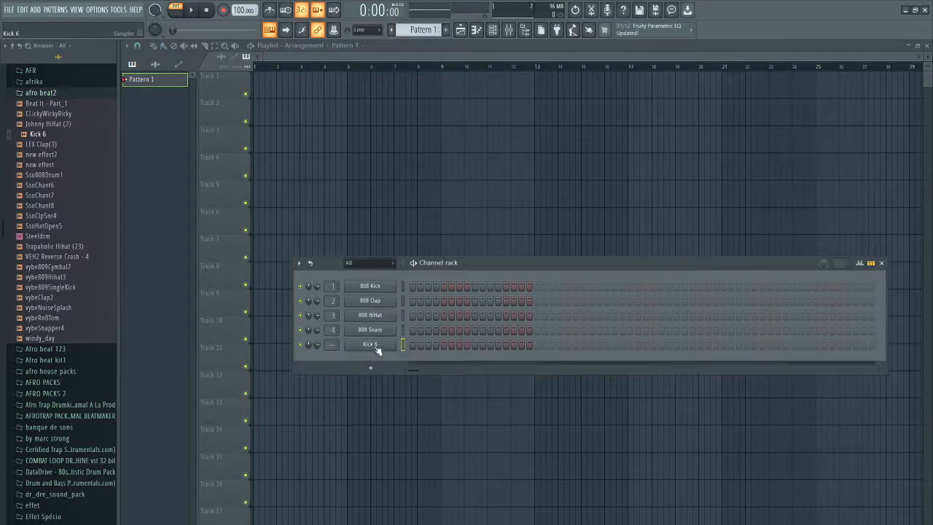
click(366, 347)
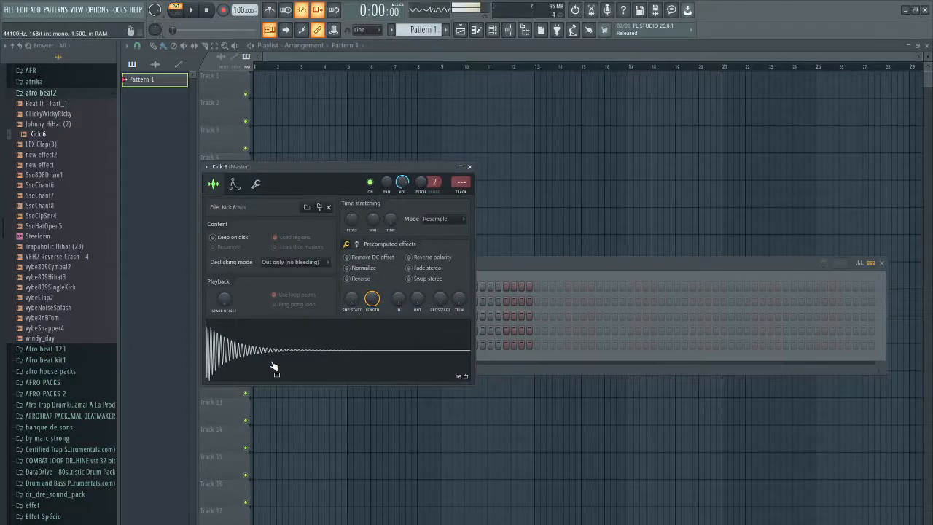
click(470, 167)
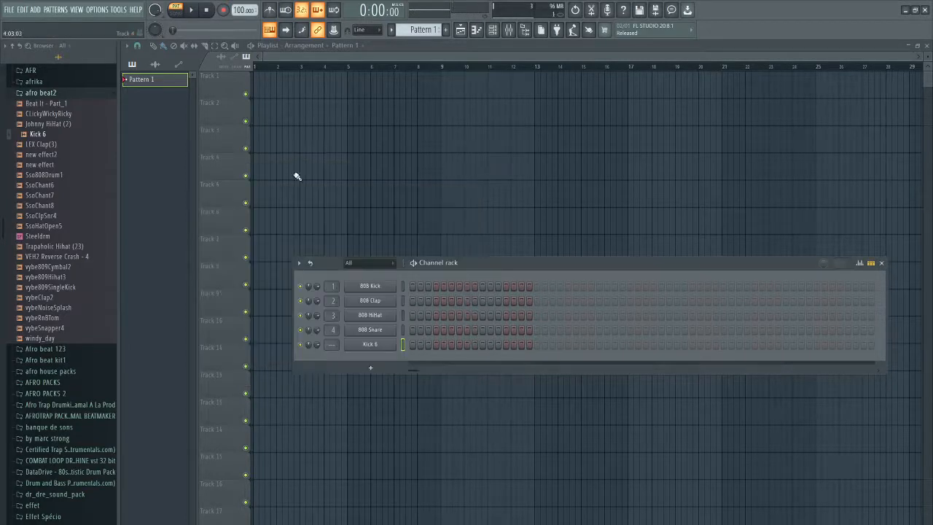
drag(45, 144, 366, 359)
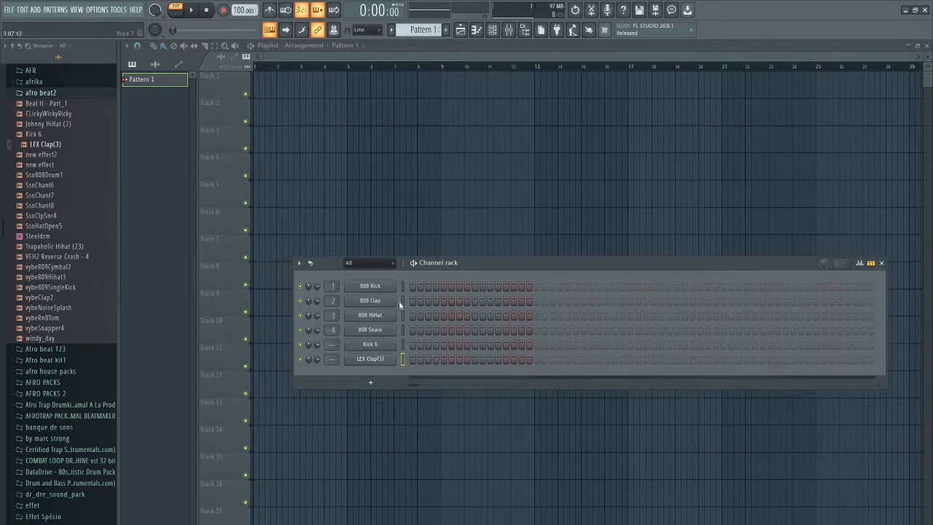
View the mixer and close it, and hide and show the sample browser.
click(509, 30)
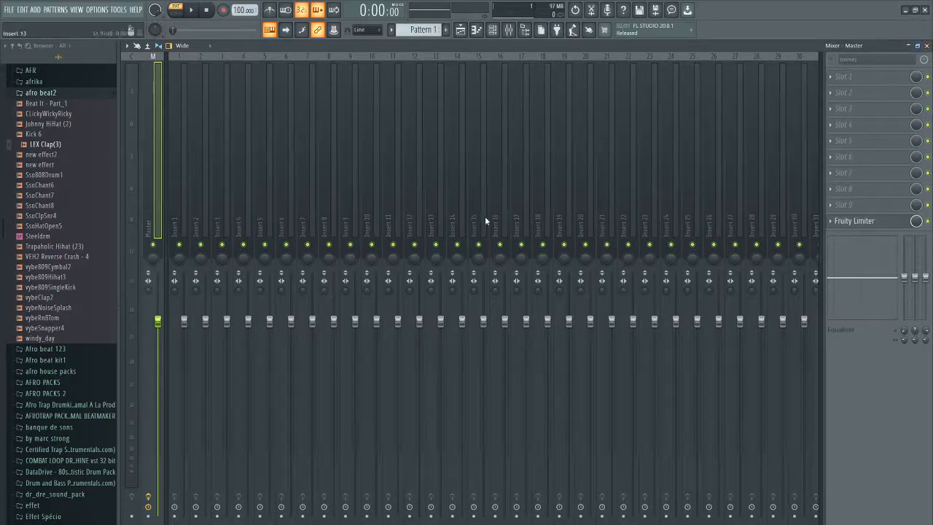
click(927, 46)
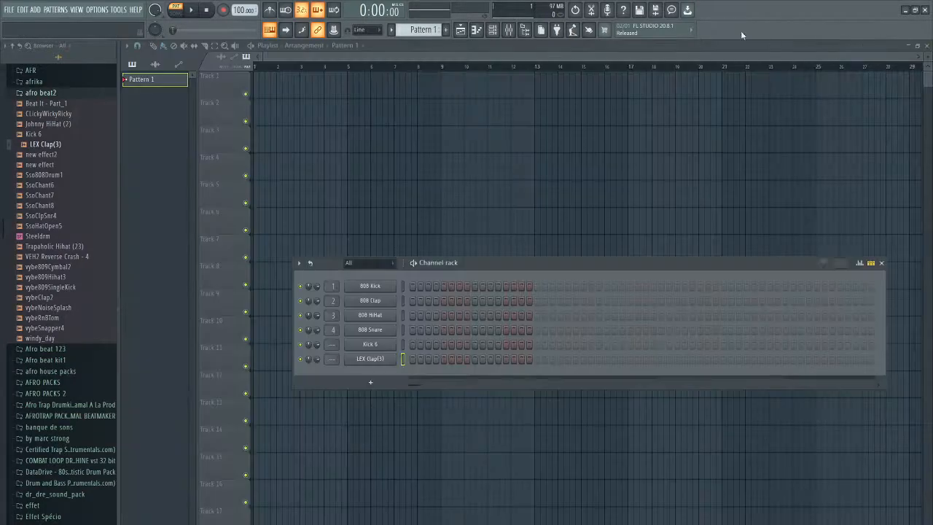
click(525, 32)
click(524, 32)
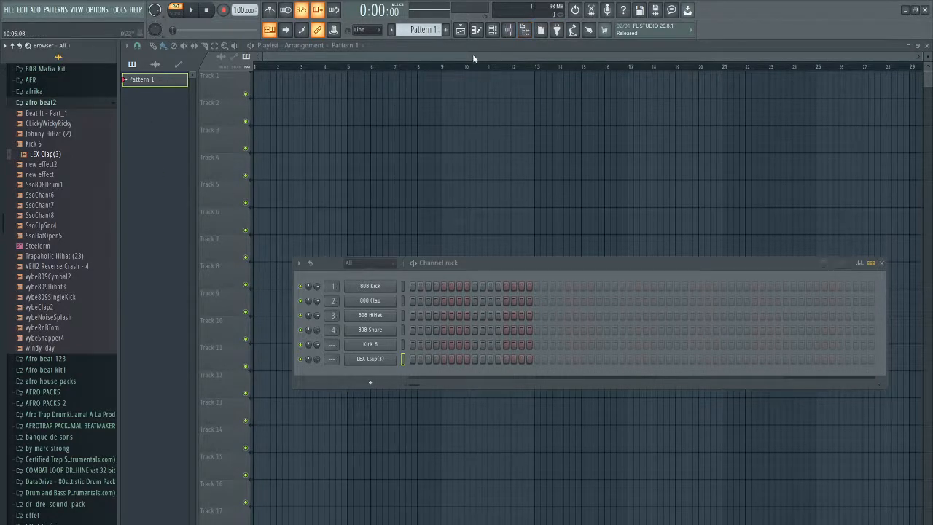
click(526, 36)
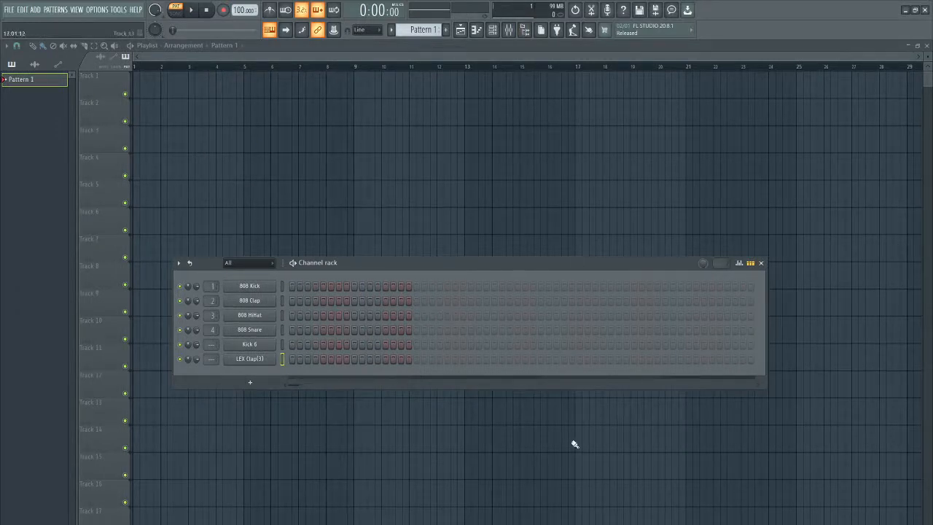
click(525, 33)
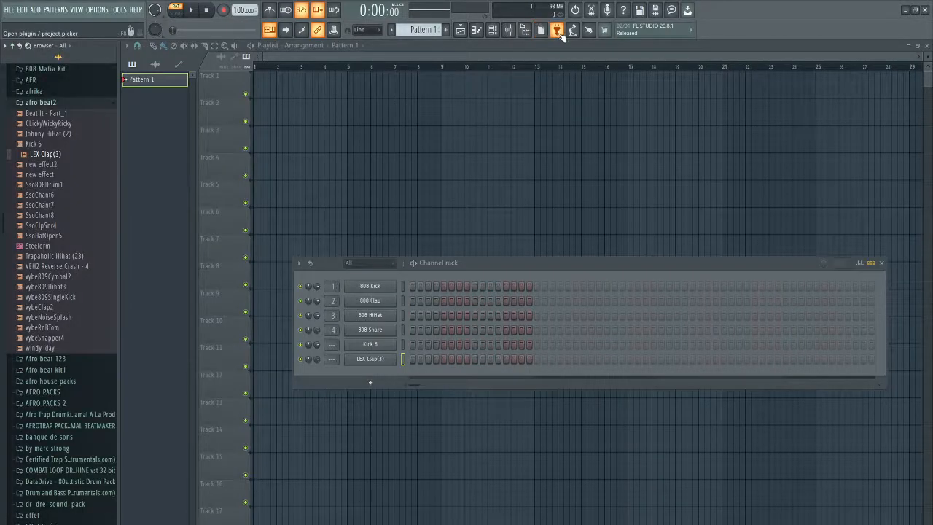
Open the Tempo tapper.
click(576, 32)
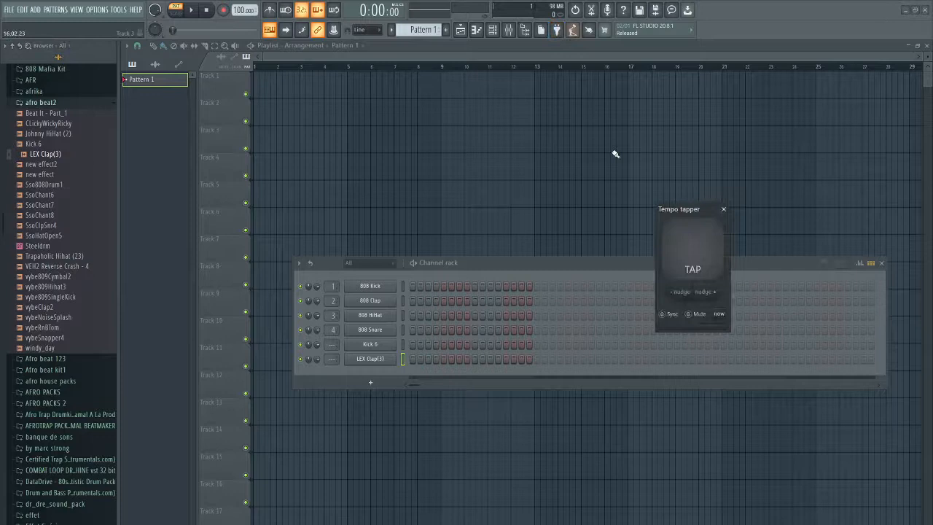
Set the project tempo to 103 BPM by tapping the beat in the Tempo tapper, and close the tapper.
click(685, 258)
click(685, 257)
click(684, 258)
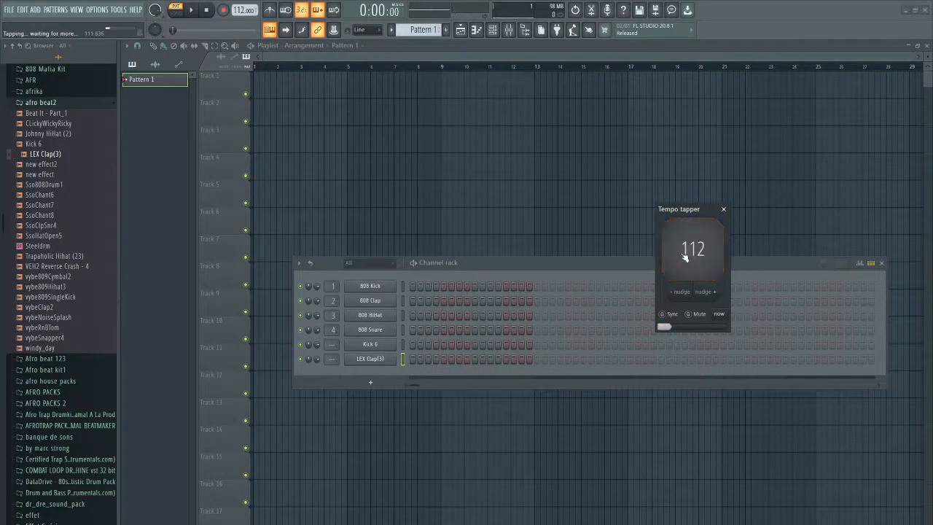
click(684, 257)
click(684, 257)
click(685, 258)
click(685, 257)
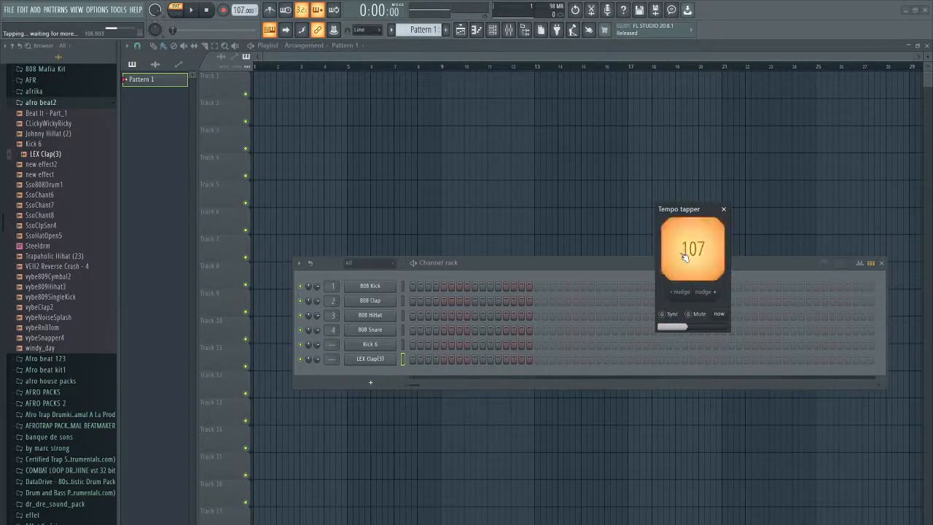
click(684, 258)
click(684, 258)
click(685, 257)
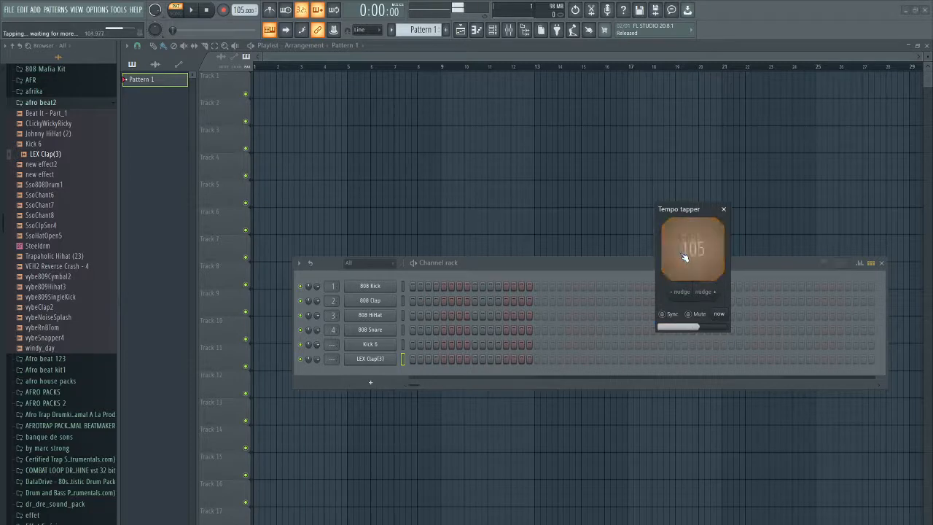
click(685, 257)
click(684, 258)
click(685, 257)
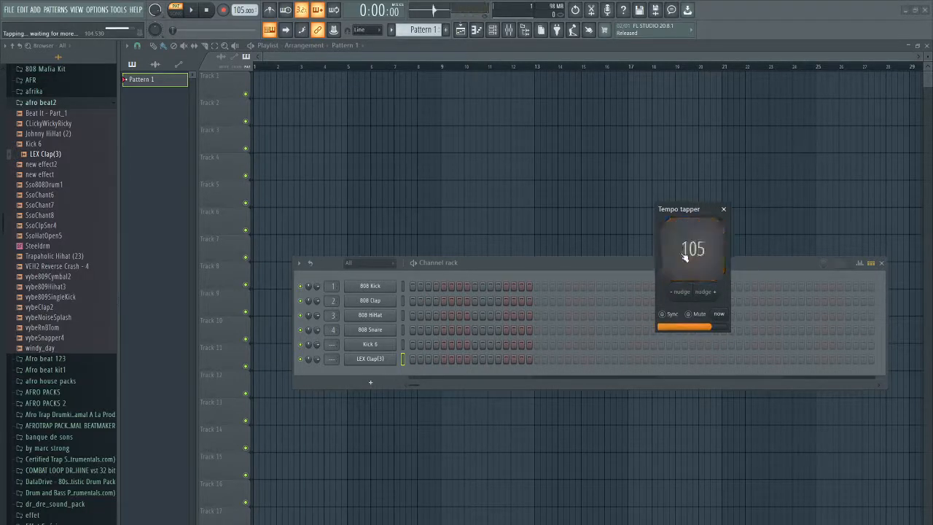
click(685, 258)
click(685, 257)
click(685, 258)
click(685, 257)
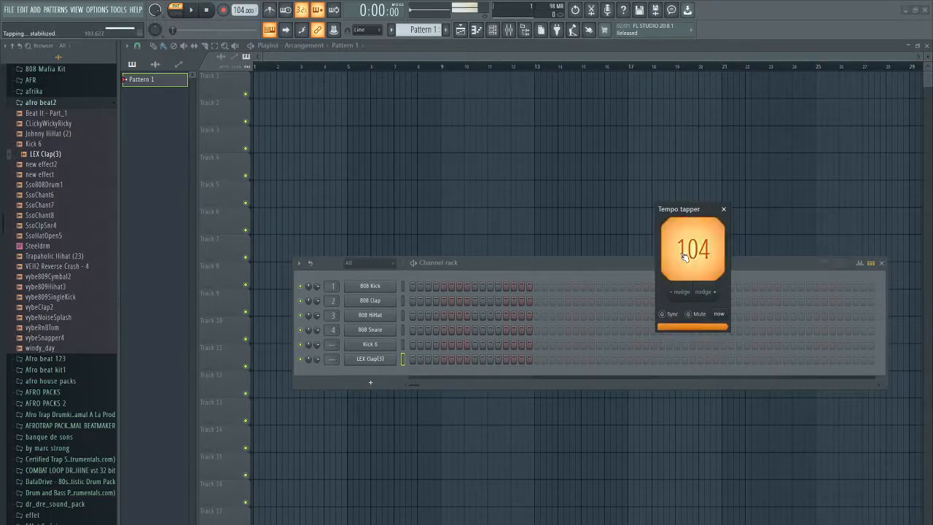
click(685, 257)
click(685, 256)
click(685, 256)
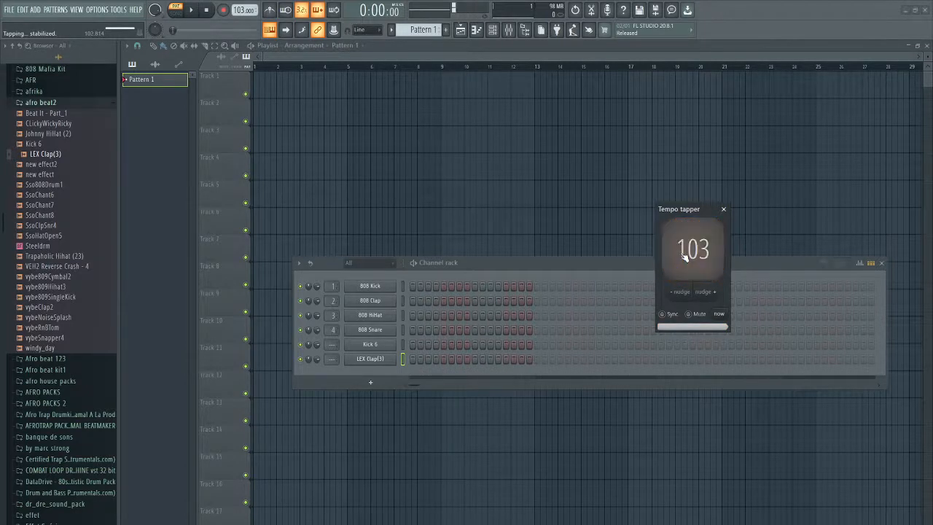
click(684, 256)
click(685, 256)
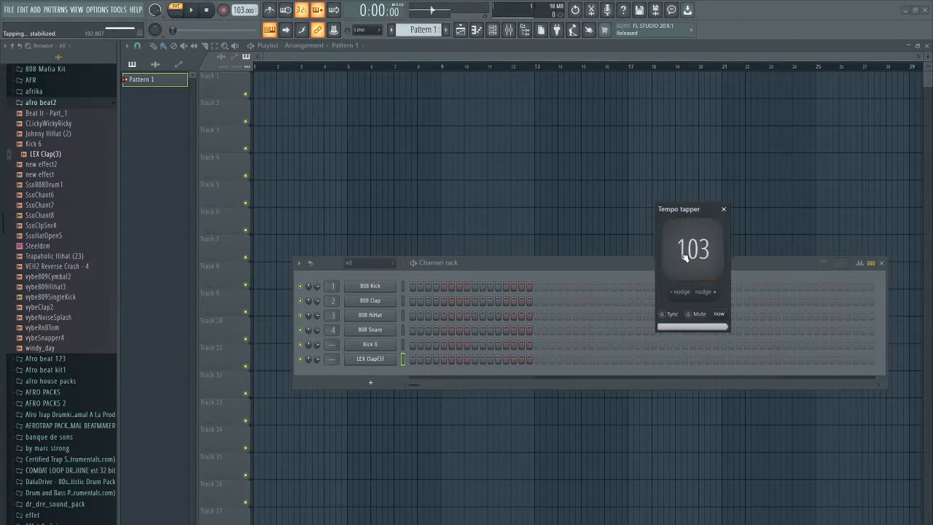
click(724, 210)
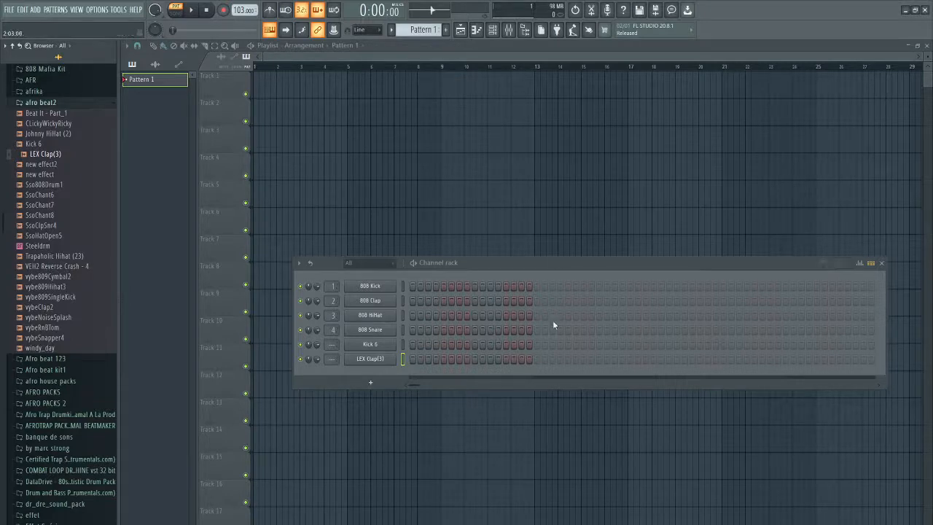
click(580, 35)
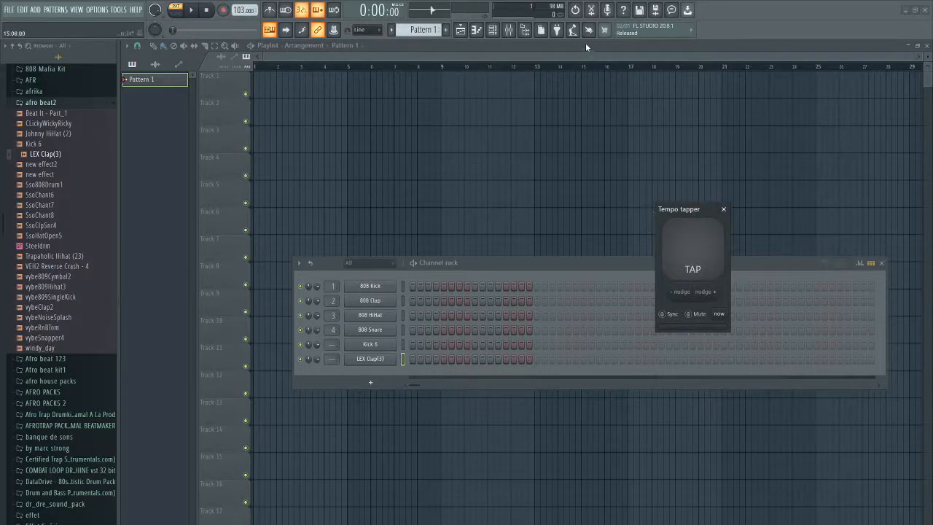
click(724, 210)
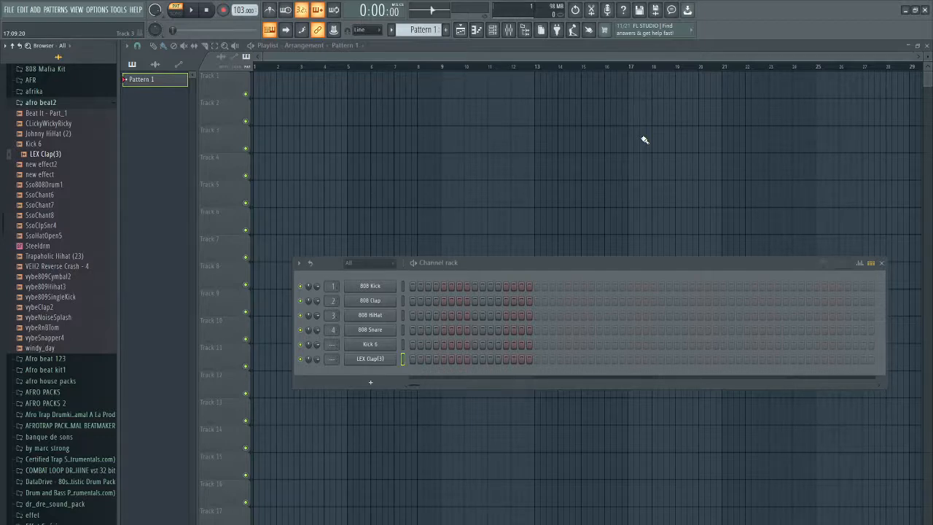
View the sampler settings and waveforms of the Kick 6 and LEX Clap(3) channels.
click(373, 351)
click(269, 359)
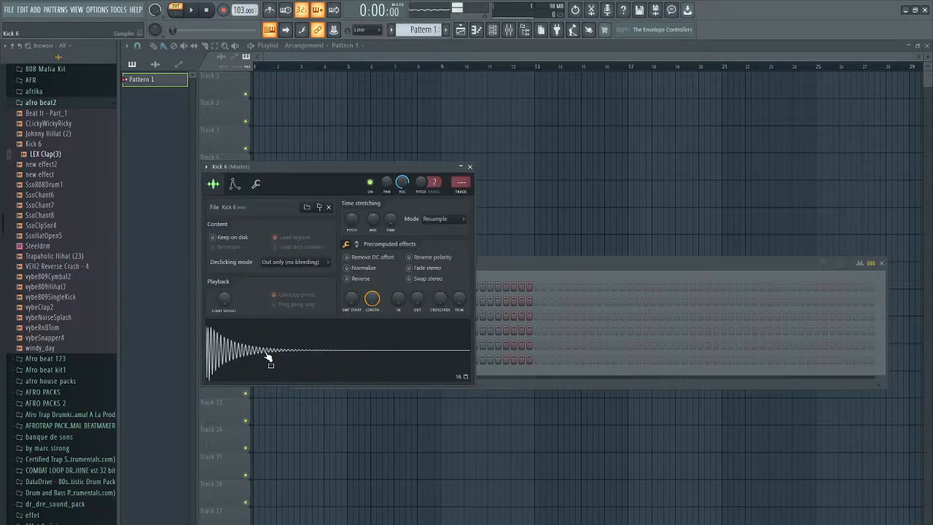
click(469, 166)
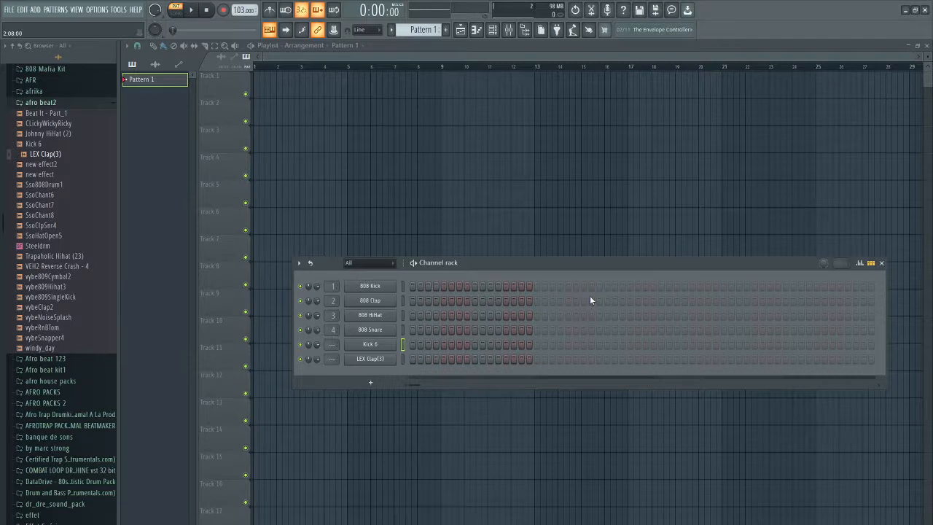
click(392, 360)
click(377, 365)
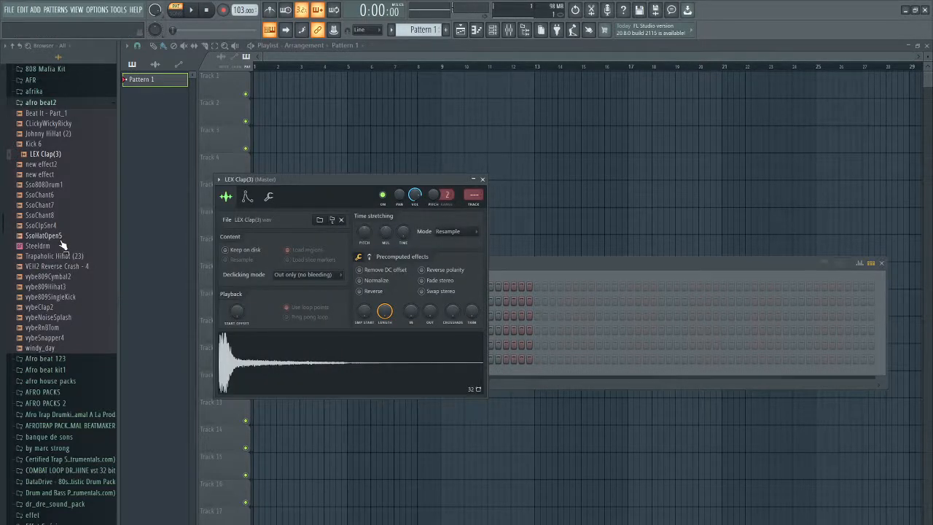
Preview samples in the afro beat2 folder and add vybeClap2 as a new channel below LEX Clap(3).
click(68, 127)
key(Up)
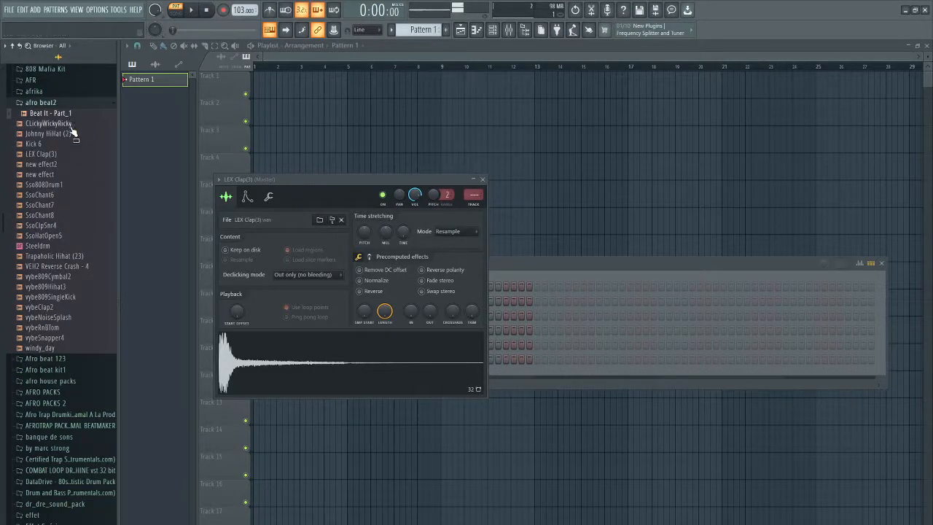
click(73, 257)
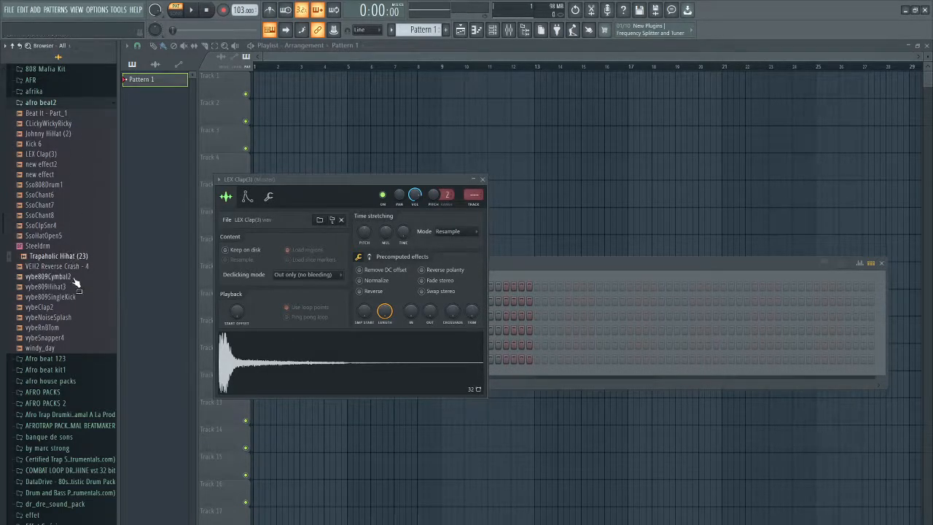
click(61, 308)
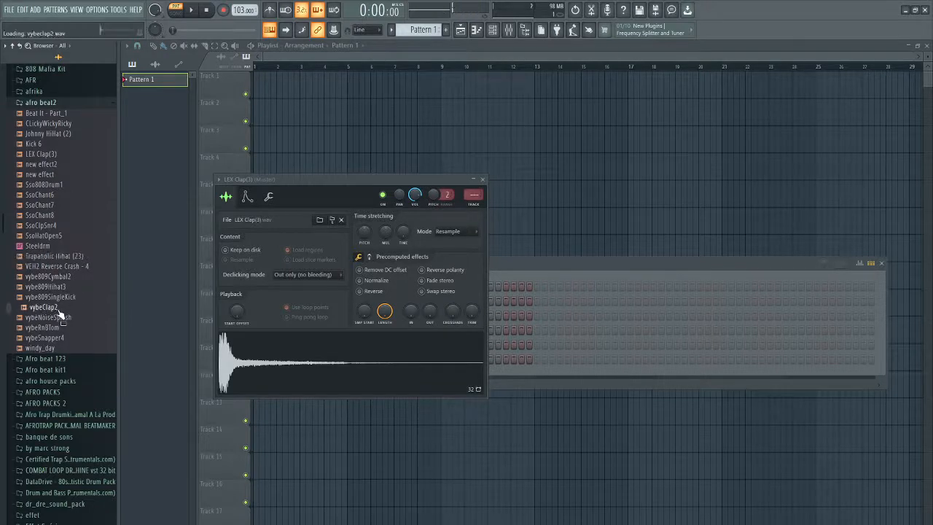
click(483, 179)
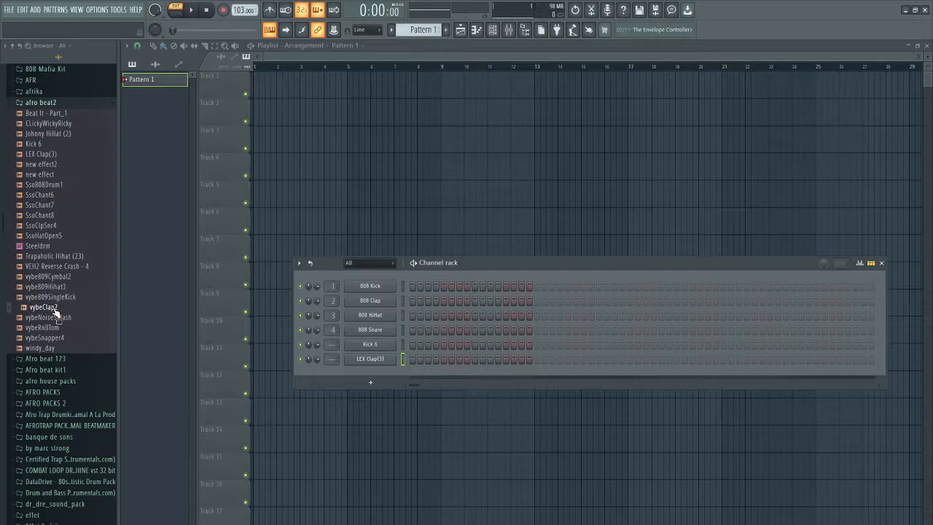
drag(53, 309, 320, 371)
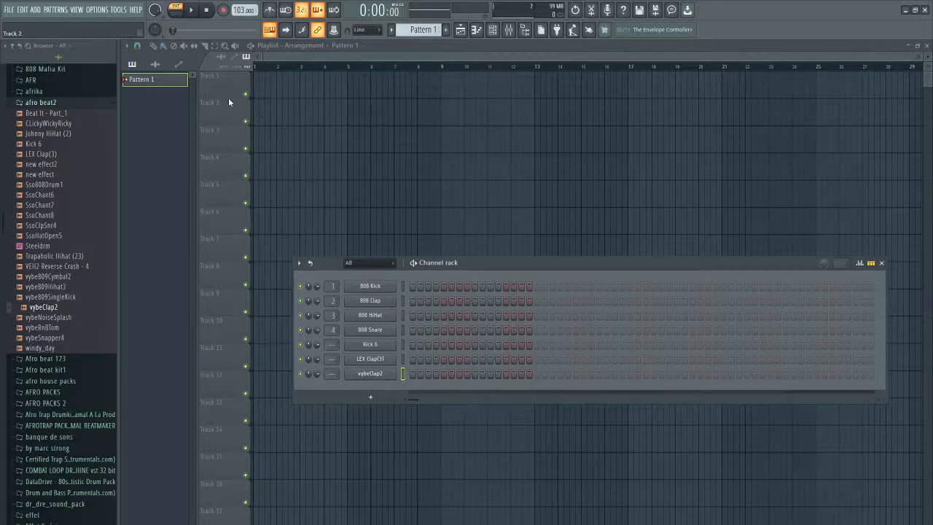
Turn on the metronome and place a Pattern 1 clip at bar 1 of Track 1 in the playlist.
click(271, 10)
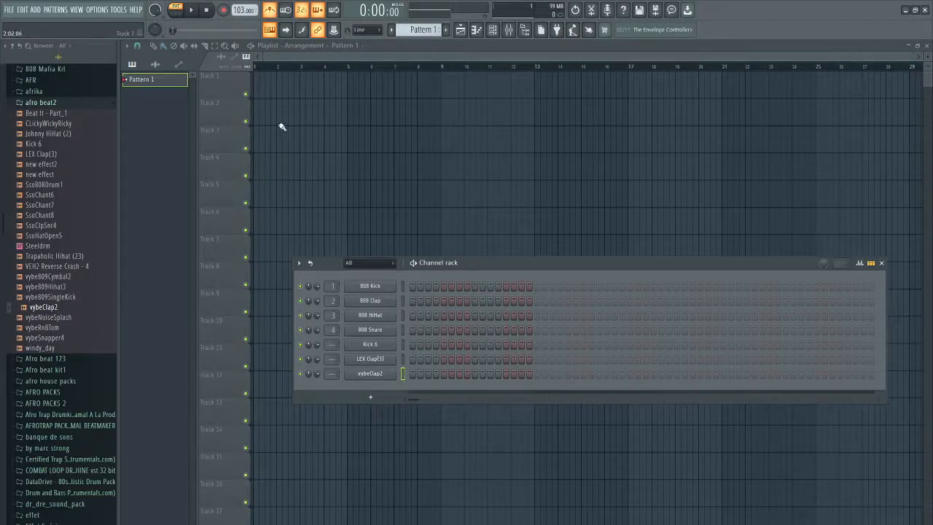
click(265, 88)
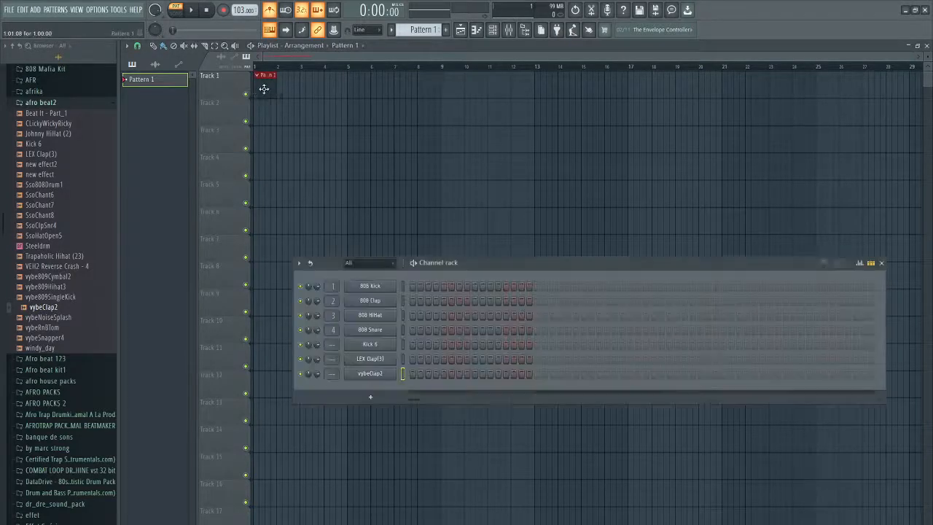
drag(264, 89, 257, 90)
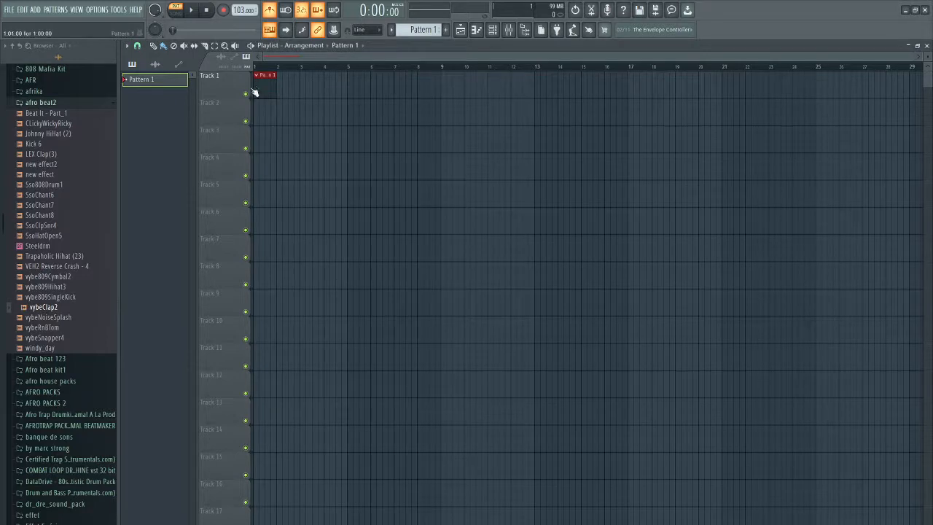
Set the playlist's grid snap to Line and bring the channel rack back over the playlist.
click(137, 46)
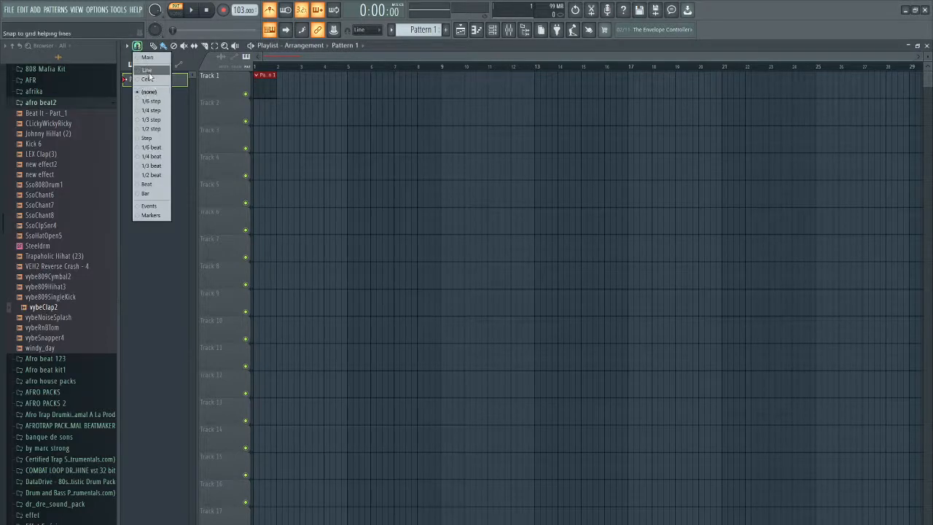
click(148, 70)
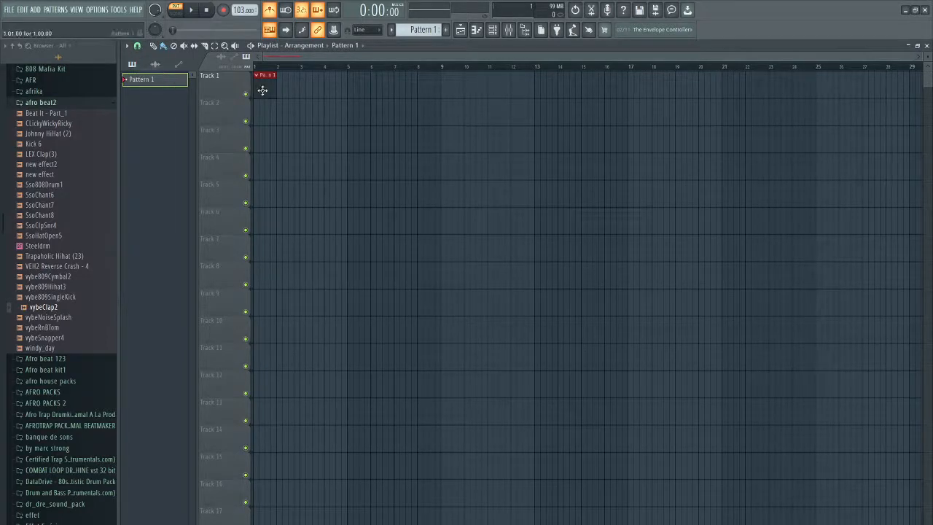
key(F6)
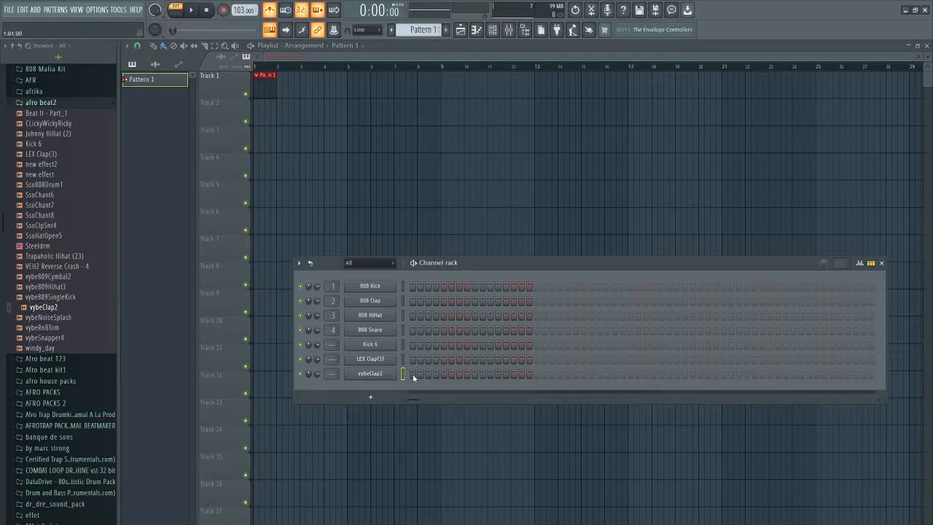
View the vybeClap2 channel's empty piano roll and close it.
right_click(395, 373)
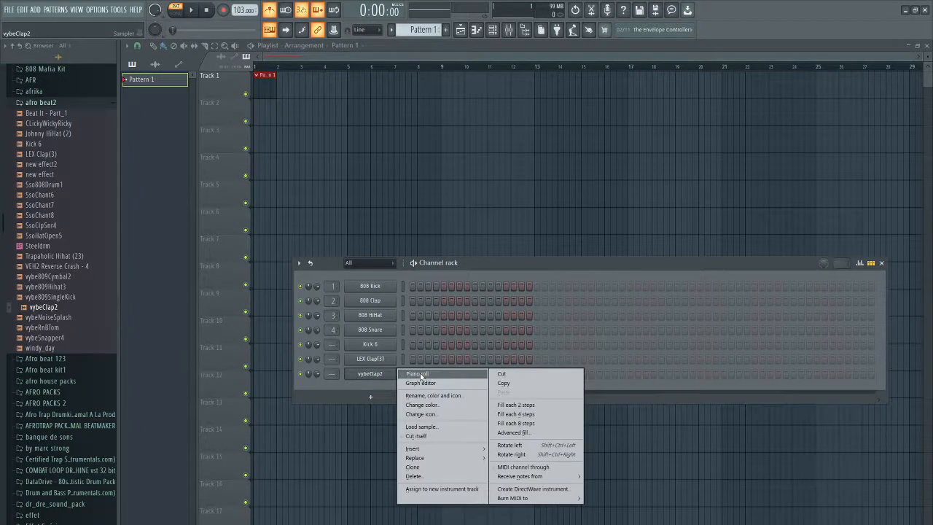
click(420, 375)
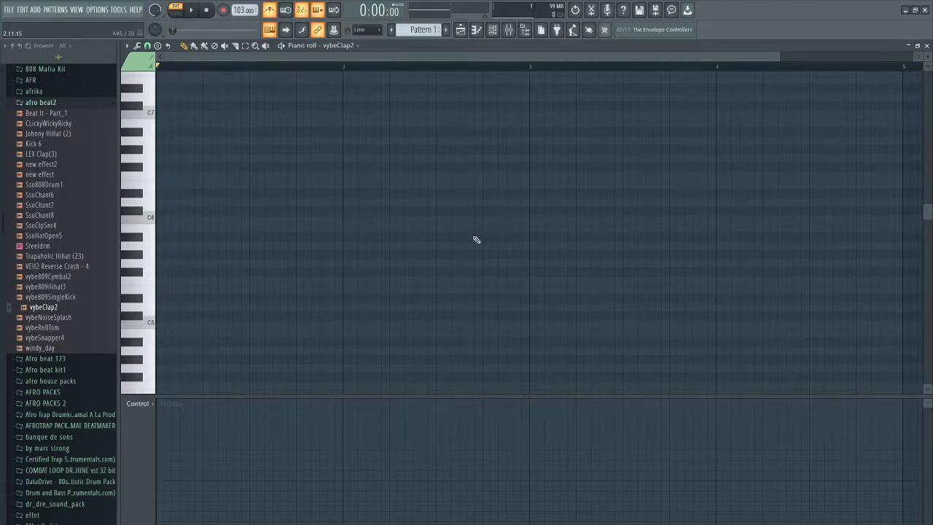
click(928, 45)
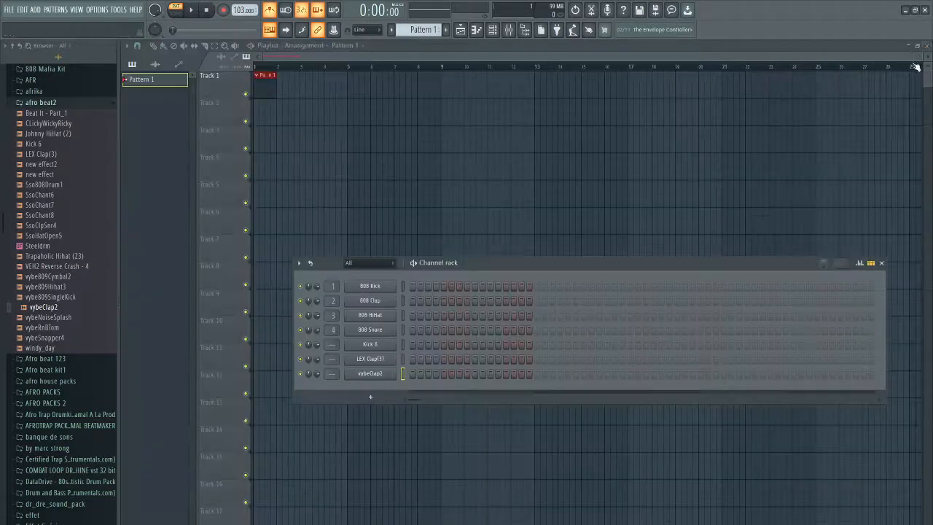
Switch on steps 1, 4, 7, 11 and 13 for vybeClap2, and check the notes in its piano roll.
click(412, 374)
click(506, 374)
right_click(396, 375)
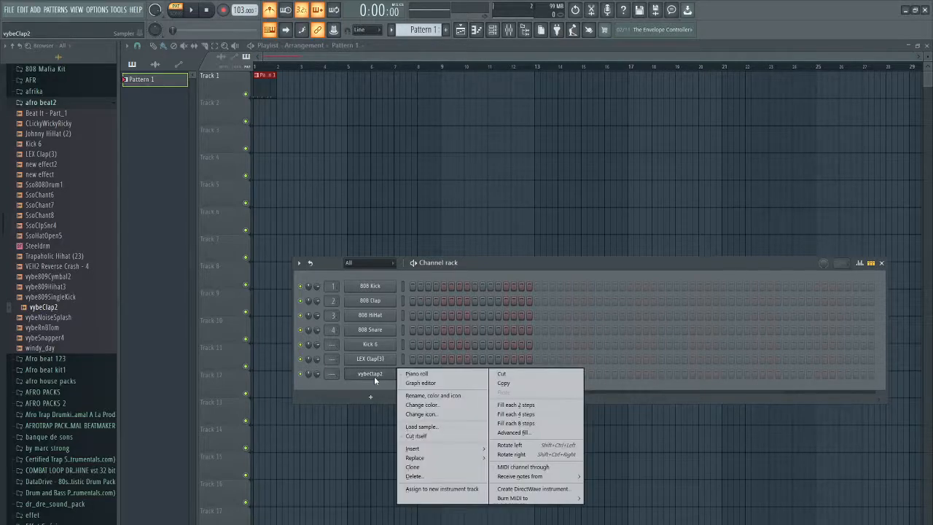
click(412, 375)
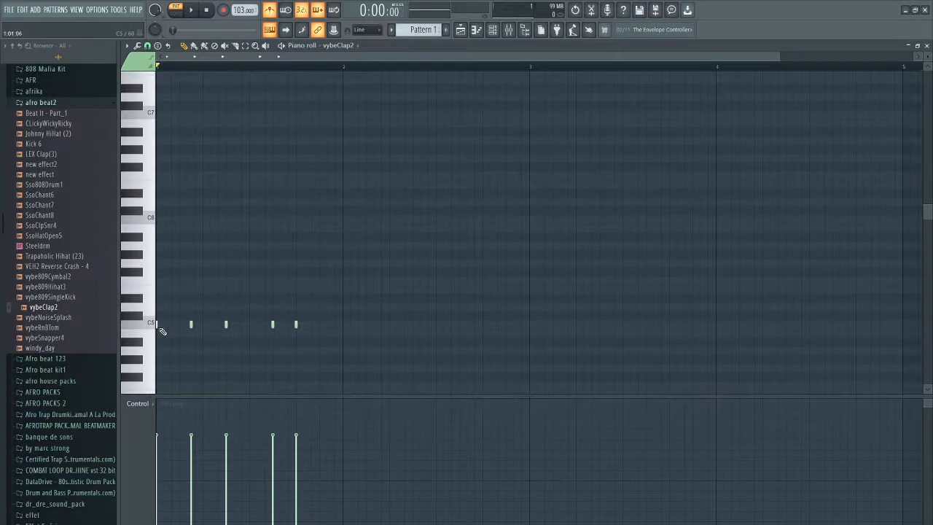
click(926, 46)
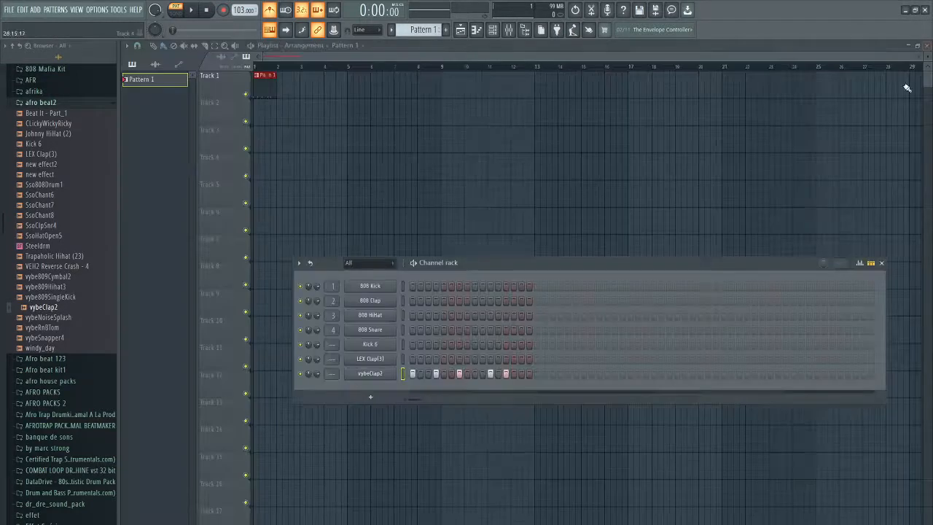
Turn off the metronome, and play and stop Pattern 1 to hear the vybeClap2 steps.
click(412, 374)
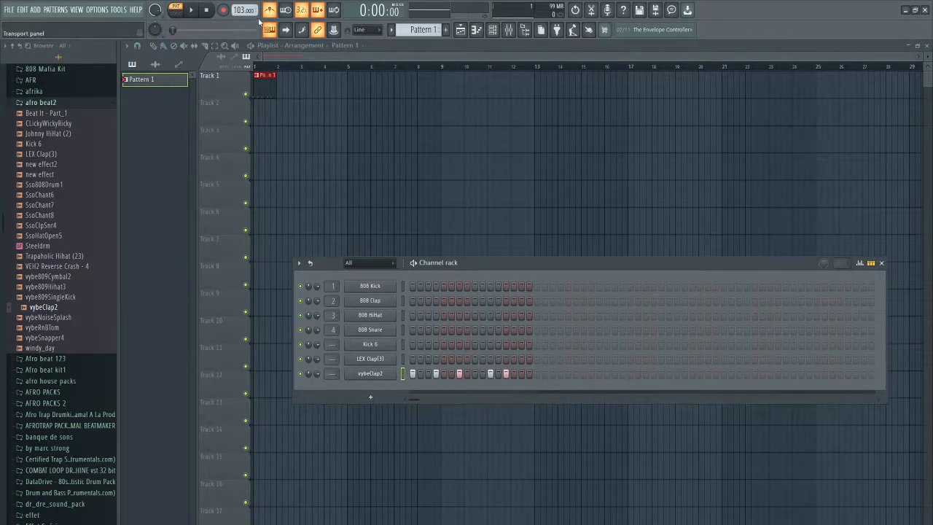
key(space)
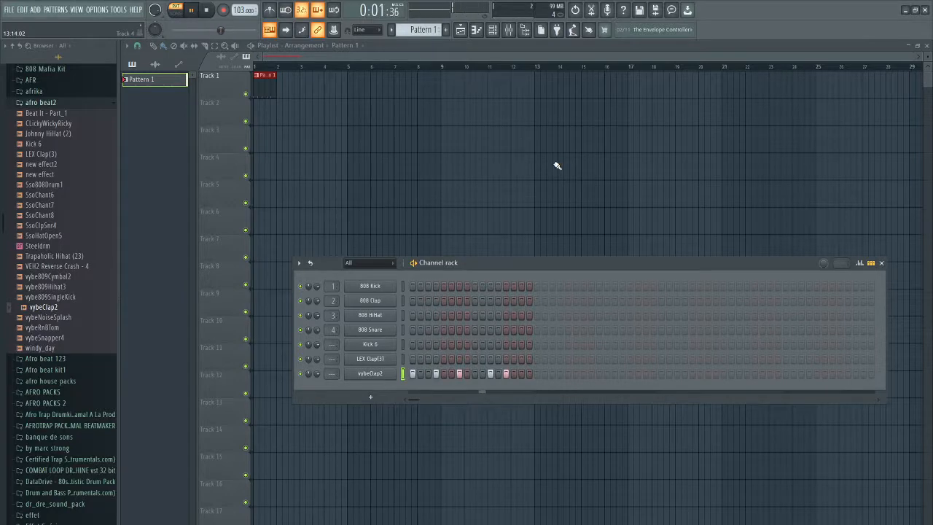
key(space)
key(space)
key(space)
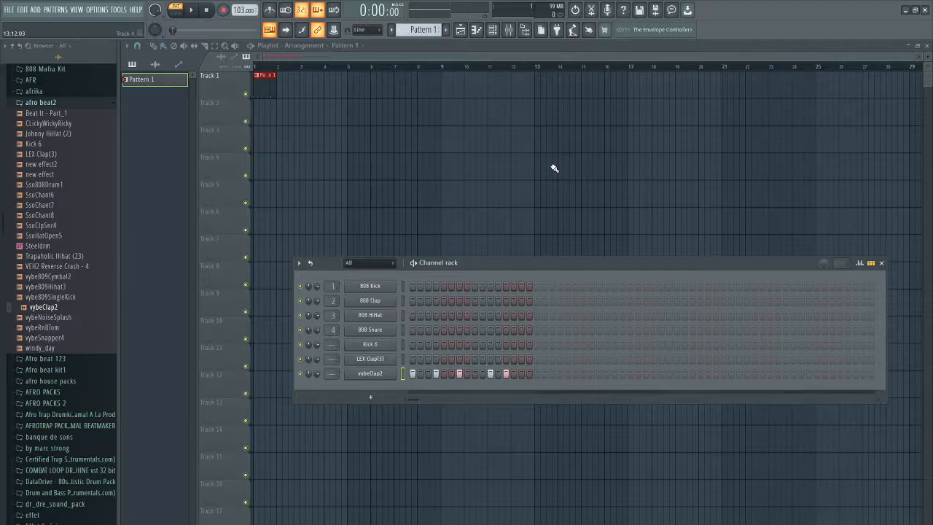
Open the piano roll of the vybeClap2 channel to examine its programmed notes.
right_click(373, 375)
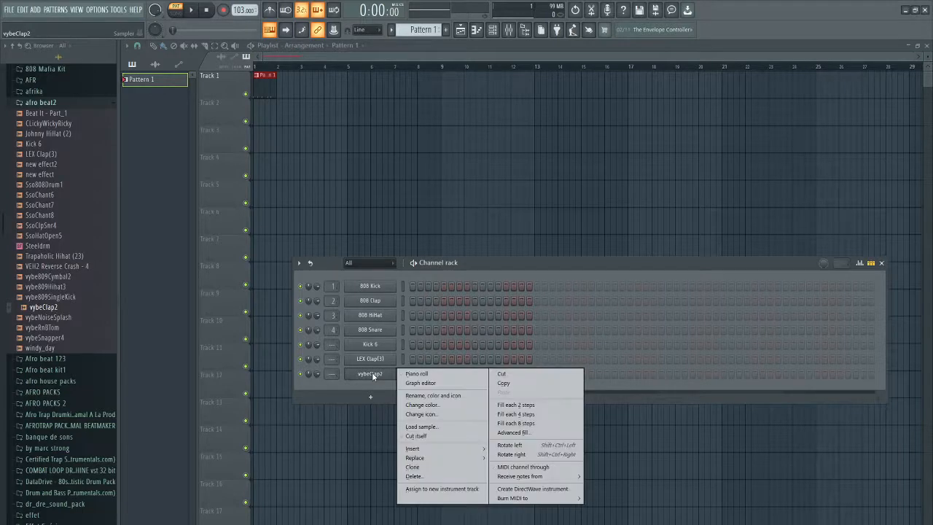
click(431, 374)
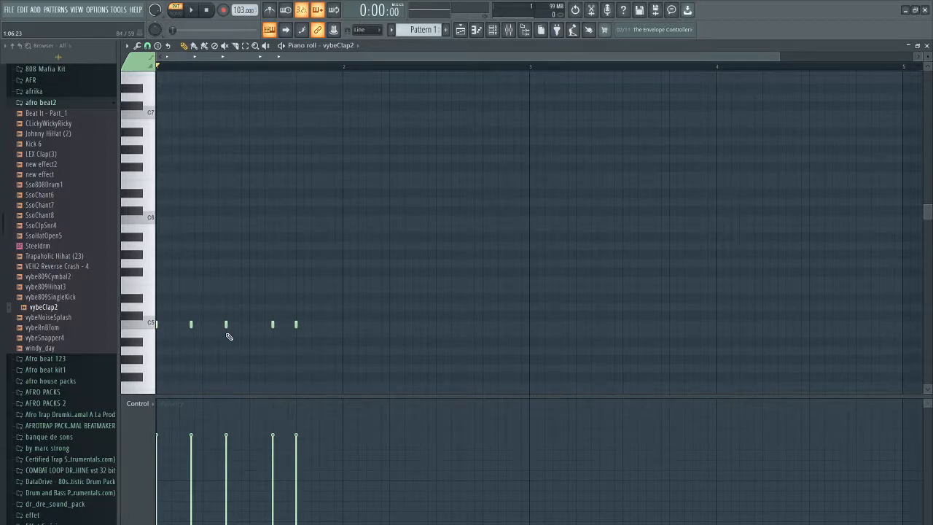
Close the vybeClap2 piano roll and play Pattern 1.
click(927, 46)
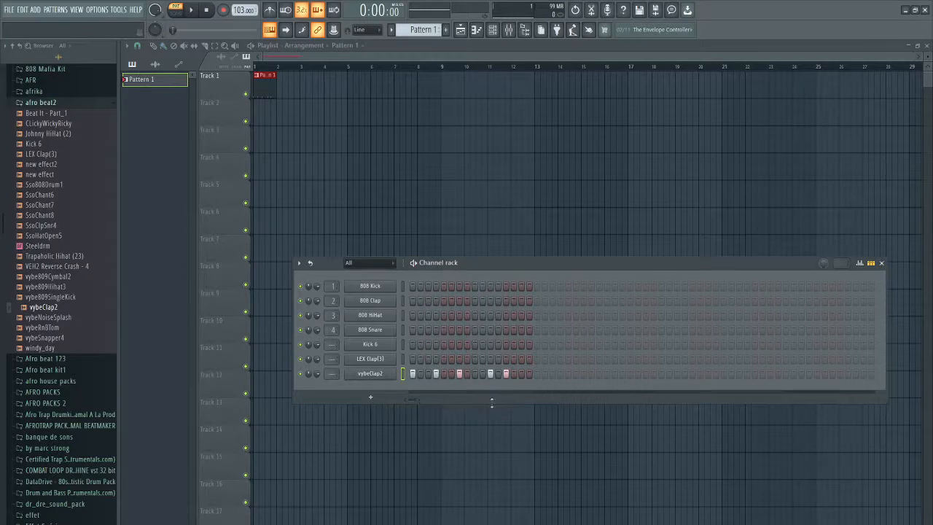
key(space)
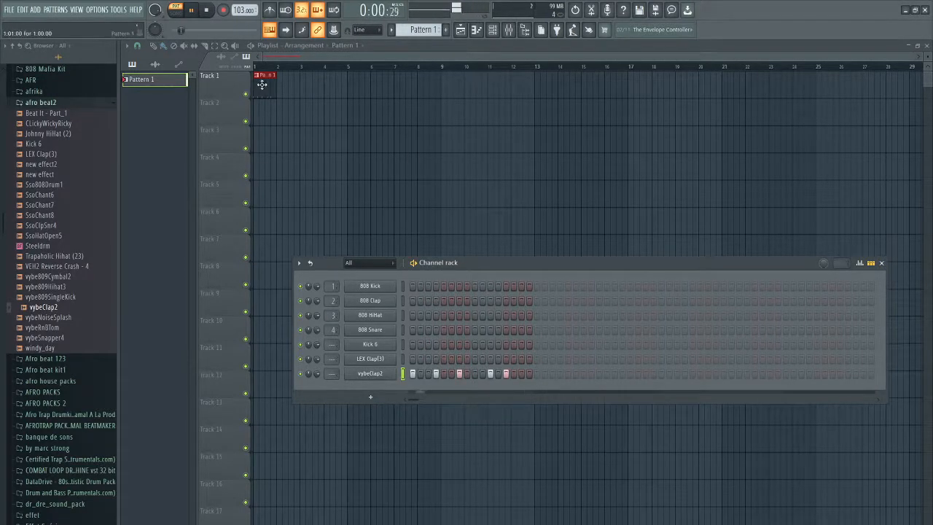
Switch the first Kick 6 step on and off, and view the Kick 6 channel's sampler settings.
click(412, 344)
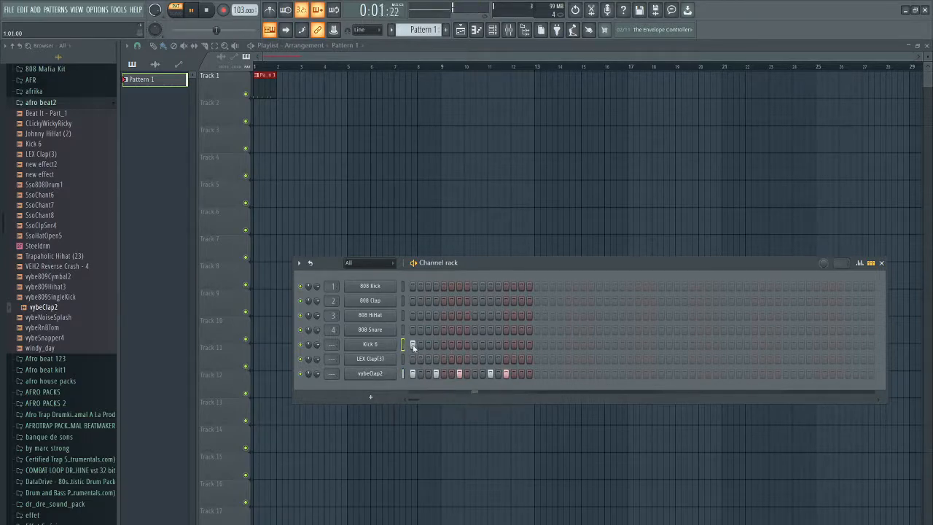
click(409, 343)
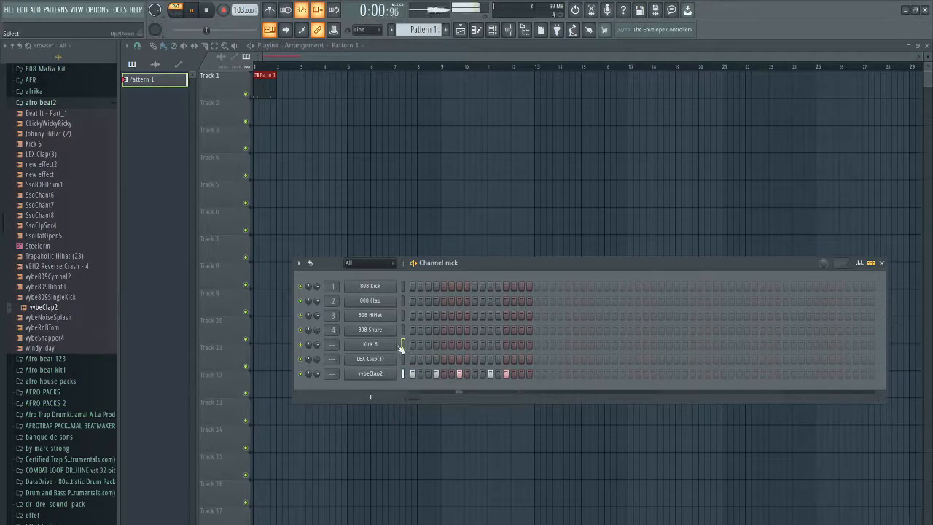
click(385, 345)
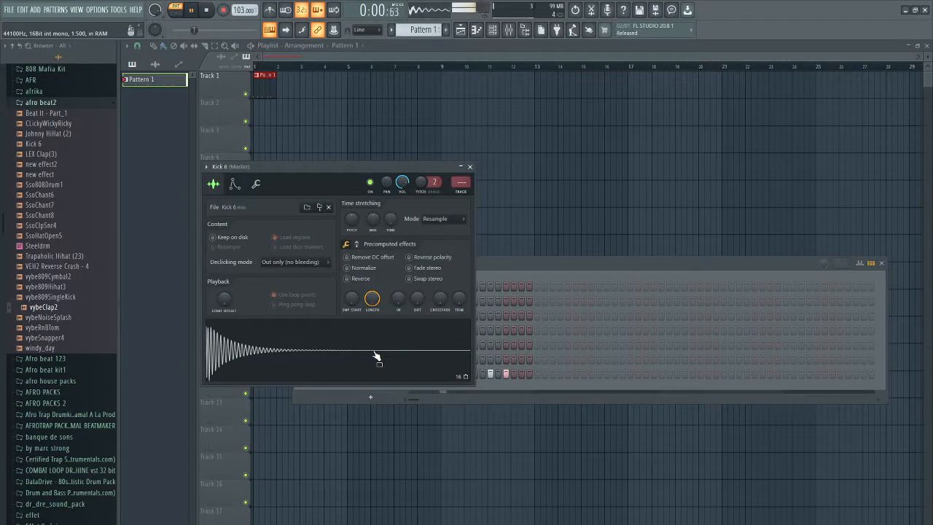
click(470, 166)
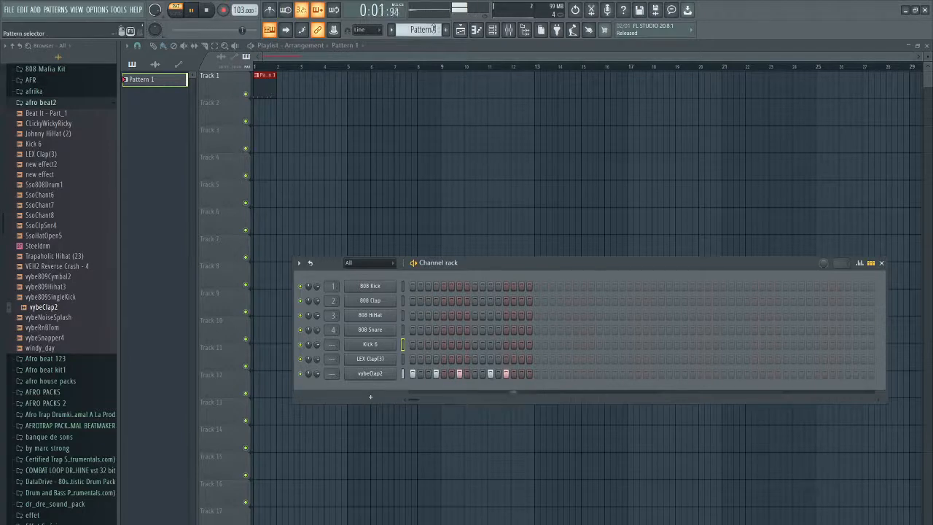
Create Pattern 2 and place it at bar 1 of Track 2, keeping the channel rack shown.
scroll(432, 29, up, 1)
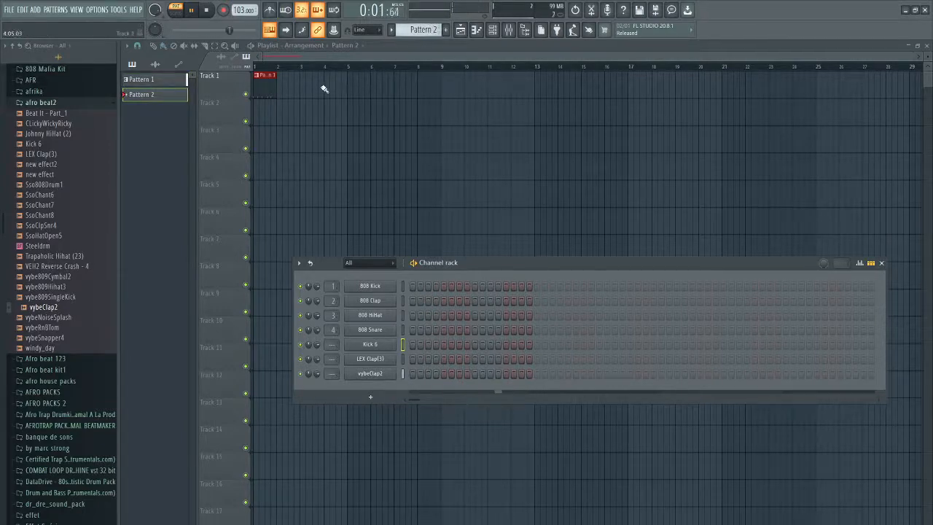
click(257, 122)
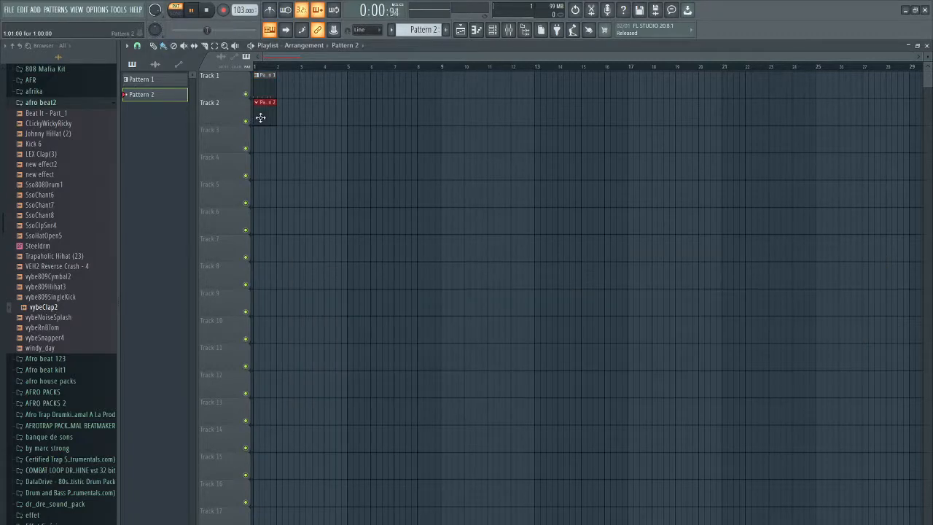
key(F6)
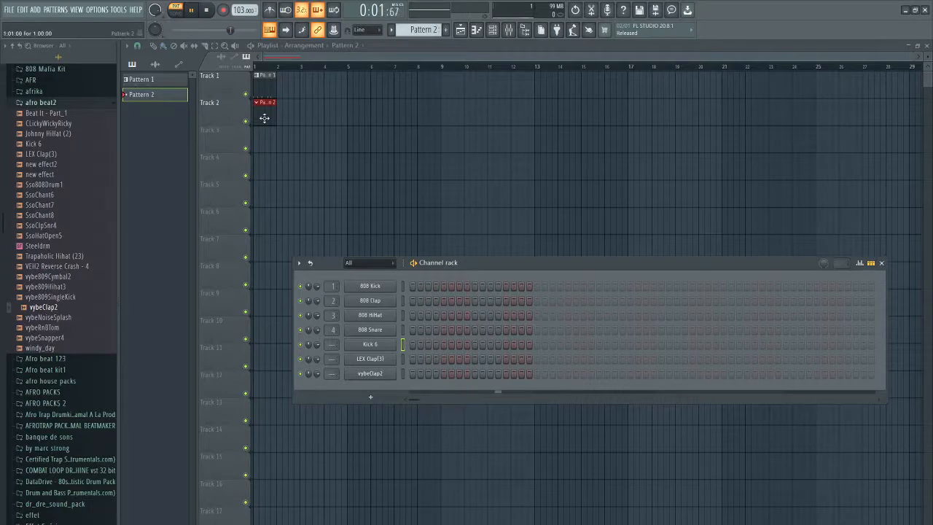
key(F6)
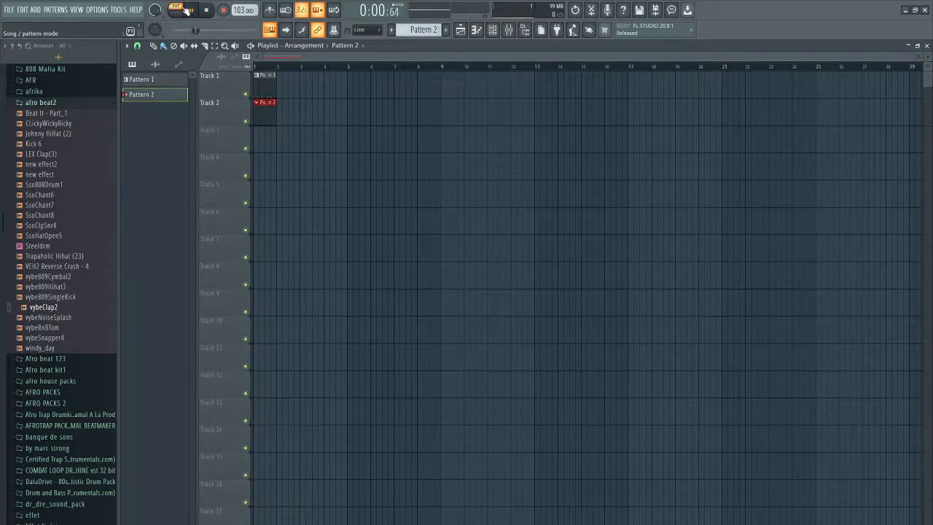
click(493, 29)
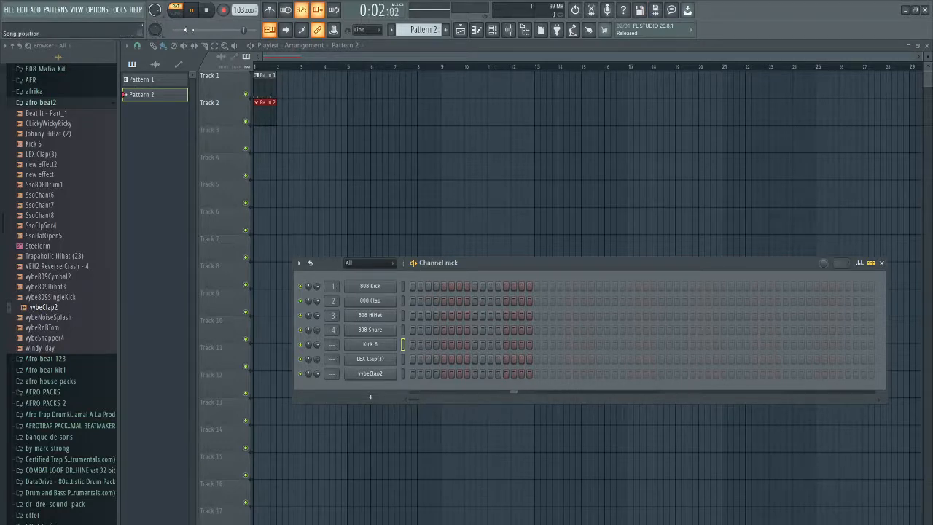
Switch playback to song mode and stop the playlist after listening to it.
click(176, 11)
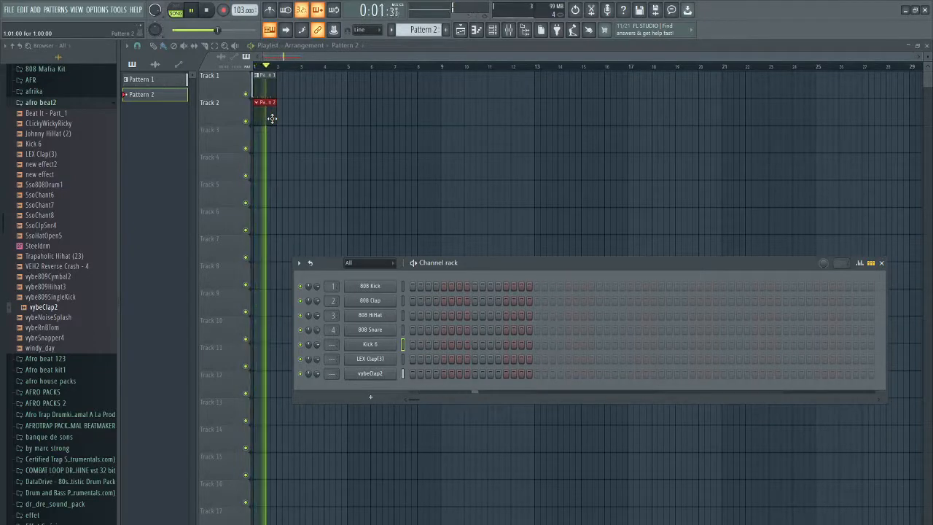
key(space)
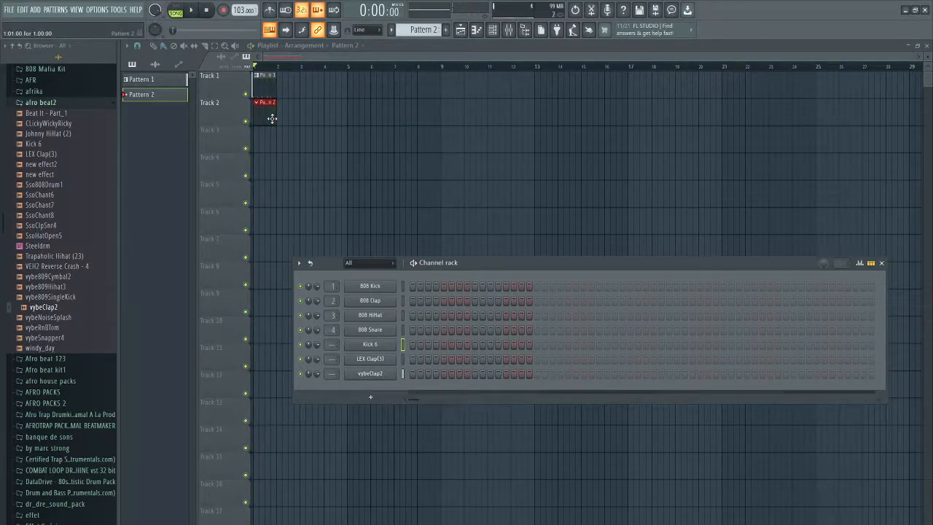
Try out C0 notes at the start and late in bar 1 of Kick 6's piano roll during playback, and delete them.
right_click(377, 351)
click(406, 346)
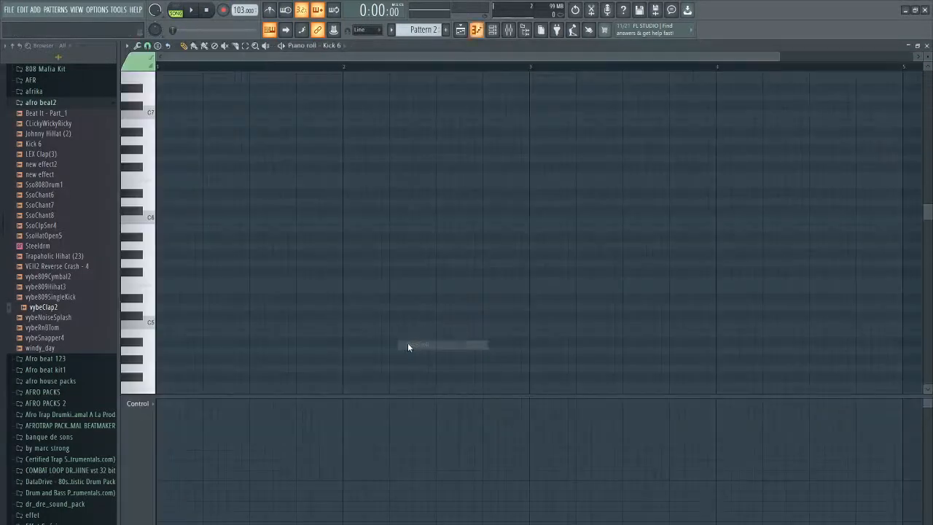
click(156, 325)
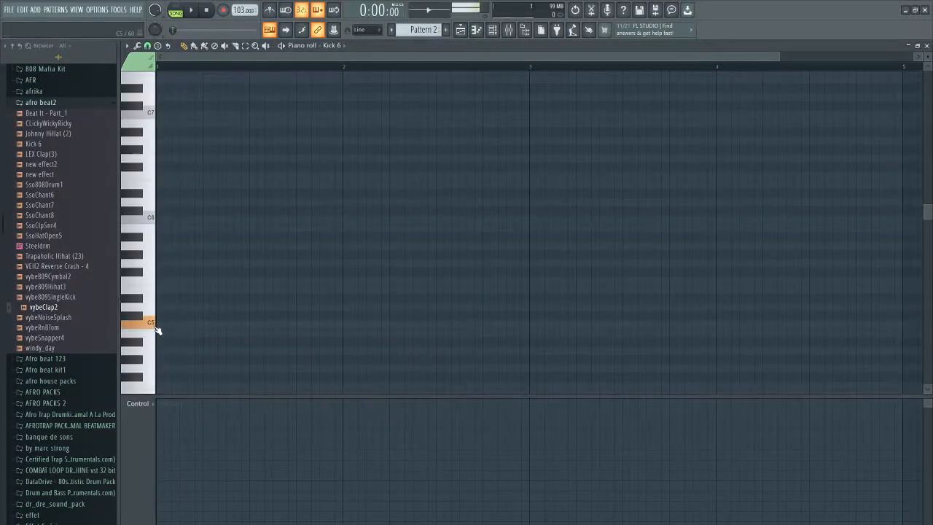
scroll(157, 331, down, 5)
scroll(158, 331, down, 6)
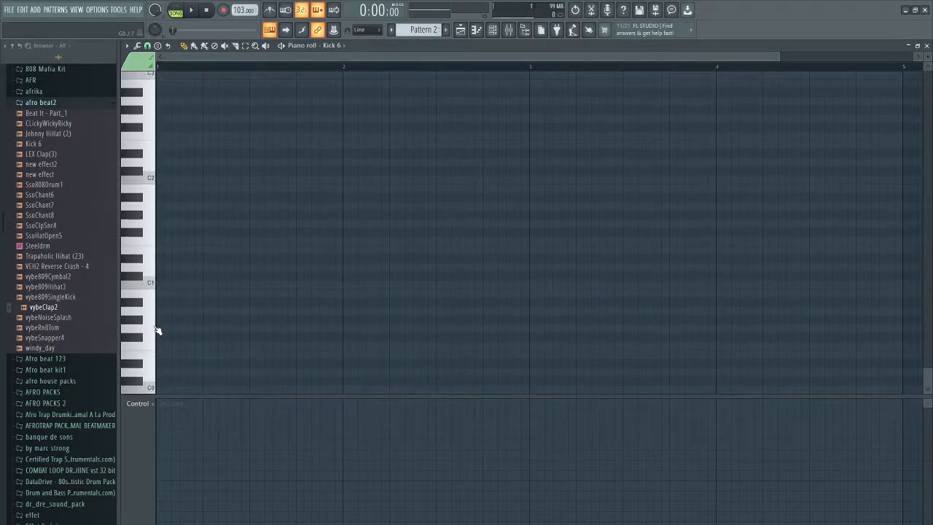
click(155, 388)
click(165, 390)
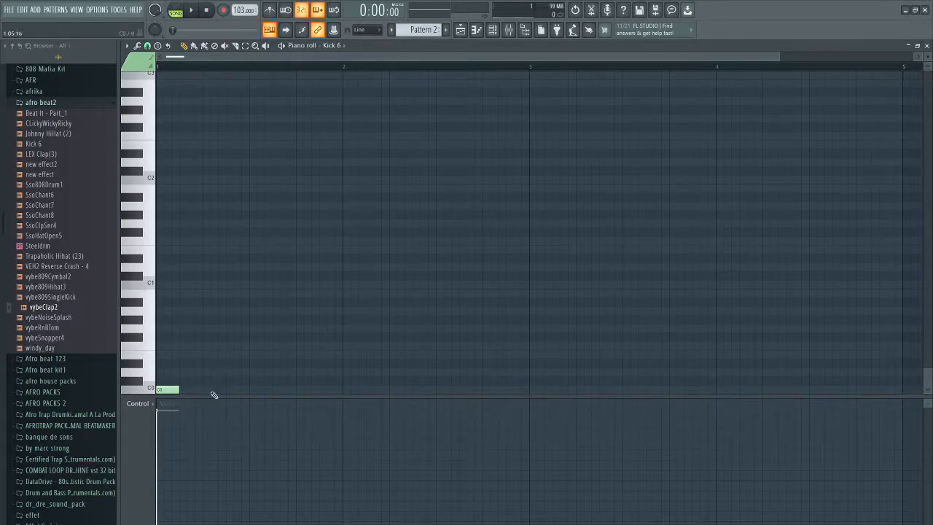
click(193, 11)
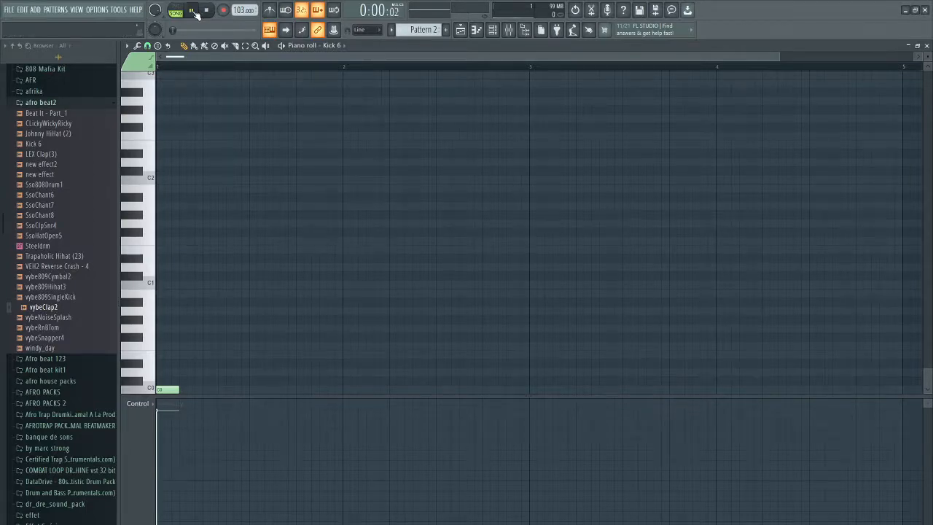
click(299, 391)
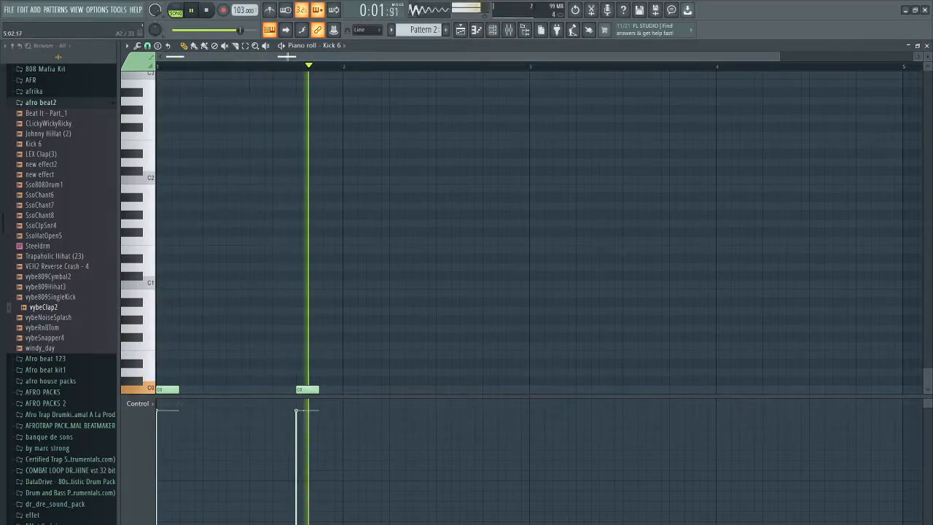
right_click(307, 389)
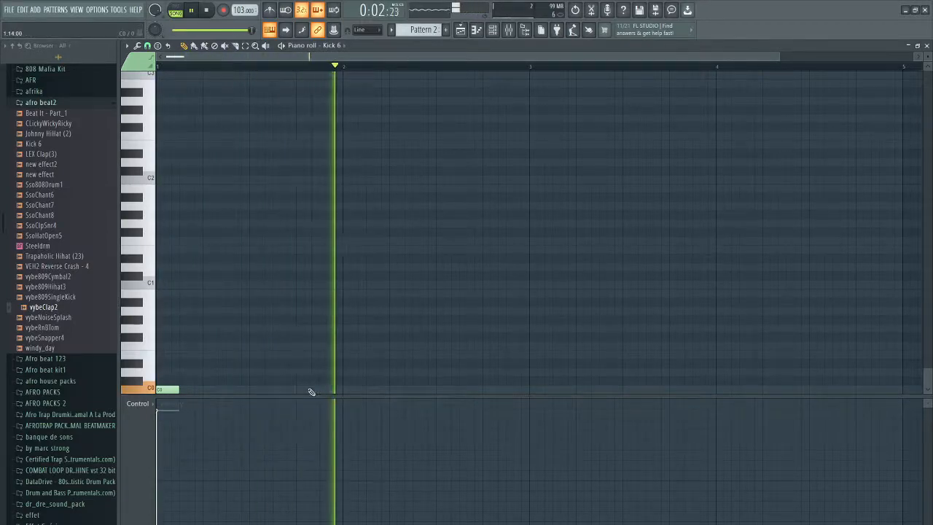
right_click(167, 386)
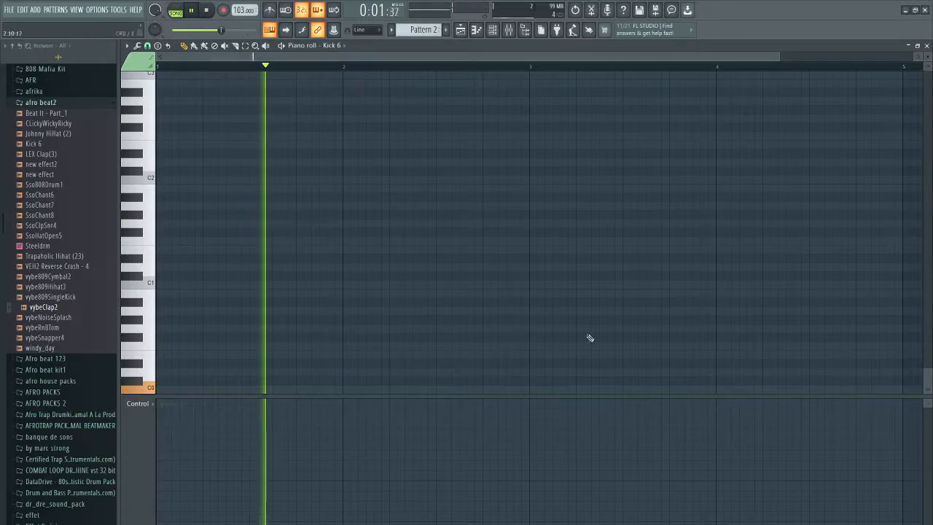
click(927, 46)
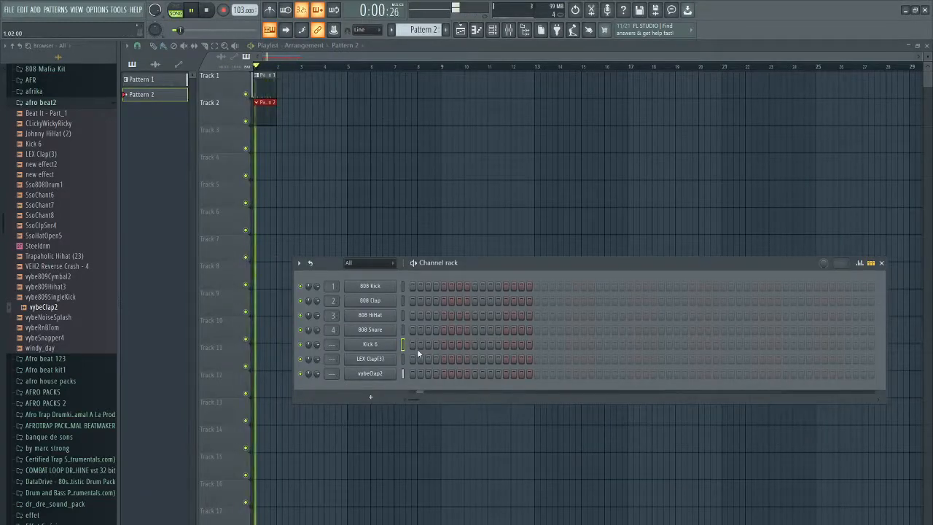
Try filling Kick 6 on each 8, each 4 and each 2 steps, and clear the filled steps.
right_click(377, 349)
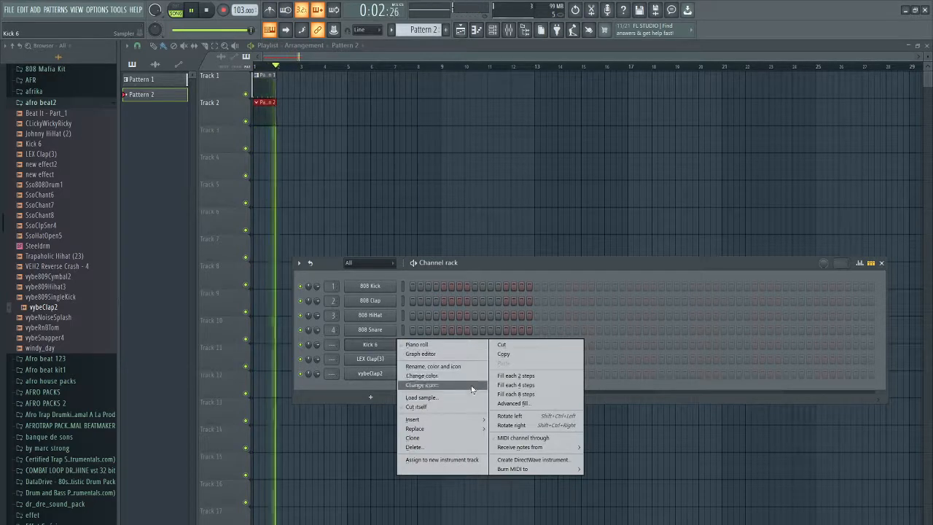
click(516, 394)
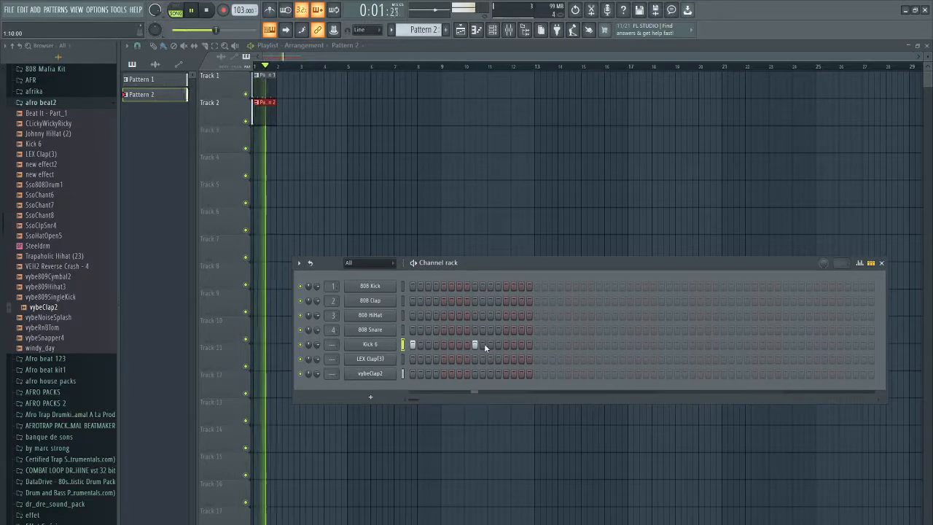
right_click(381, 350)
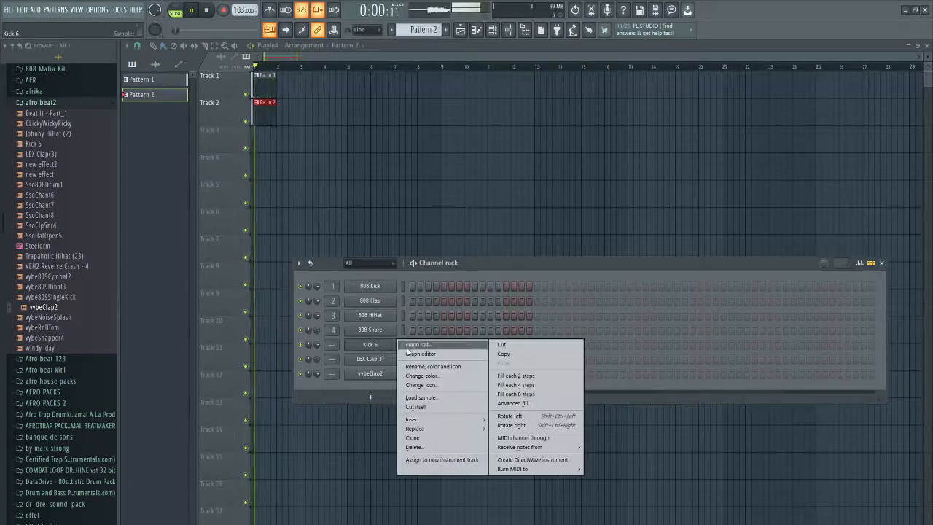
click(513, 387)
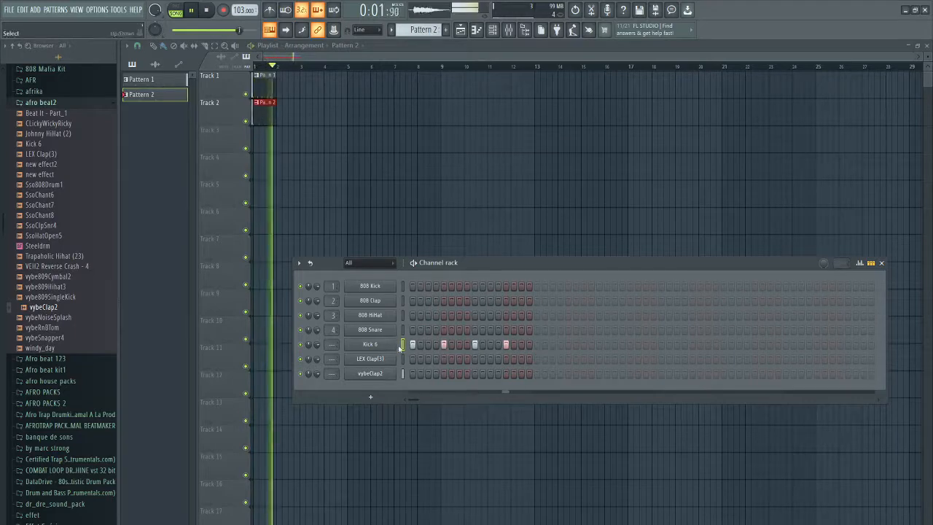
right_click(377, 347)
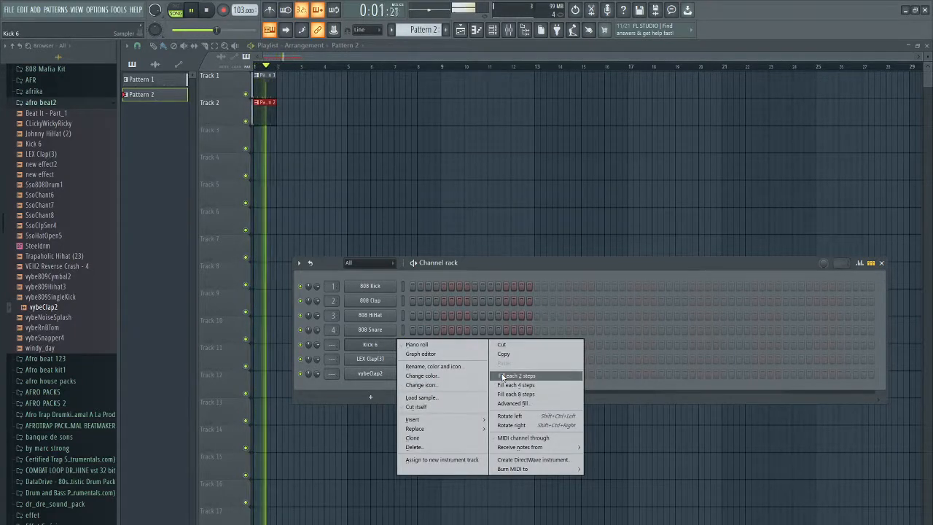
click(503, 377)
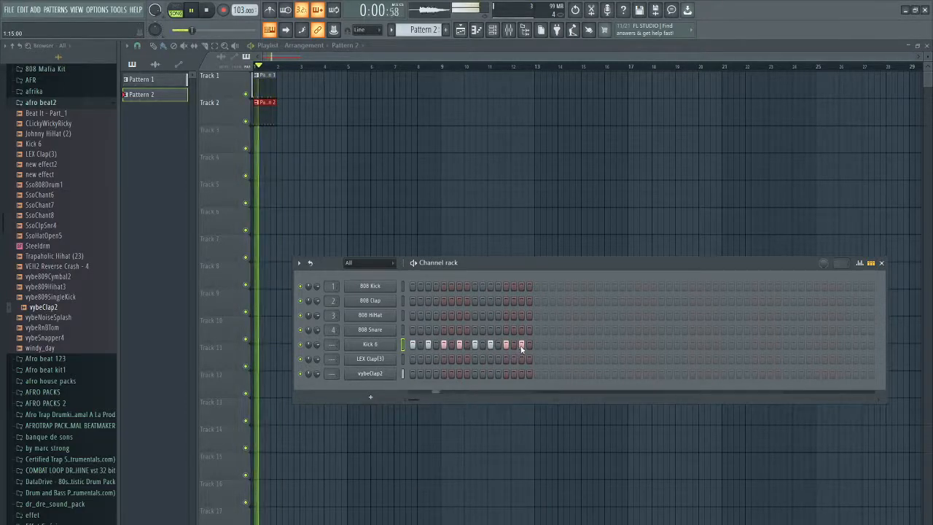
drag(521, 345, 404, 344)
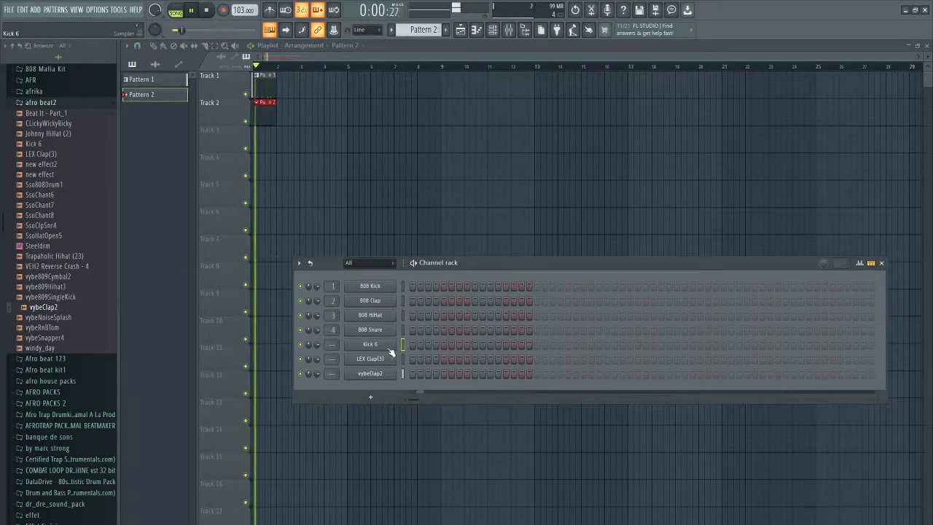
Add C0 notes at the start and late in bar 1 of Kick 6's piano roll, and stop playback.
right_click(394, 344)
click(420, 345)
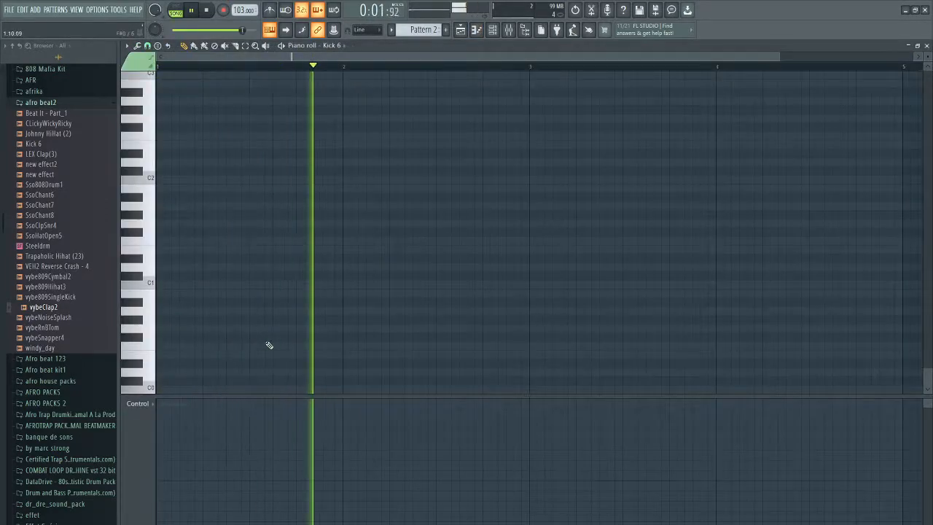
click(166, 389)
click(300, 389)
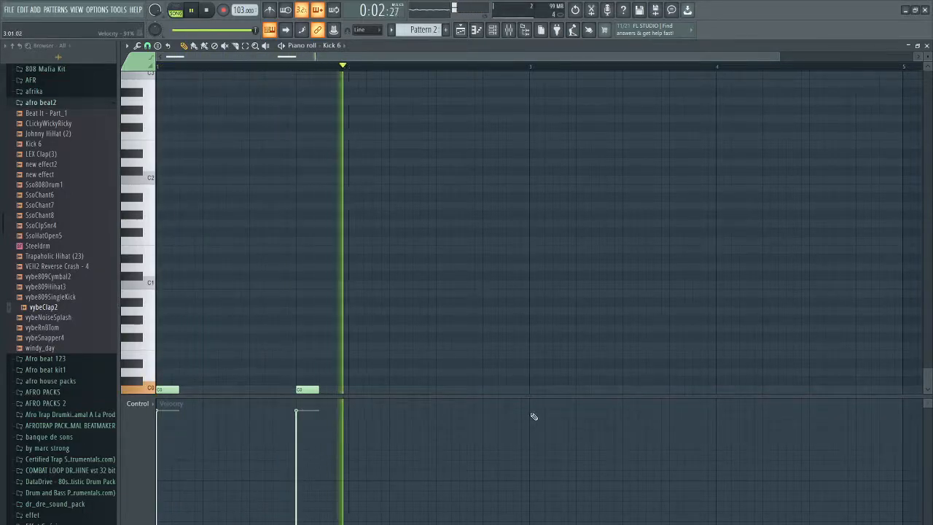
key(space)
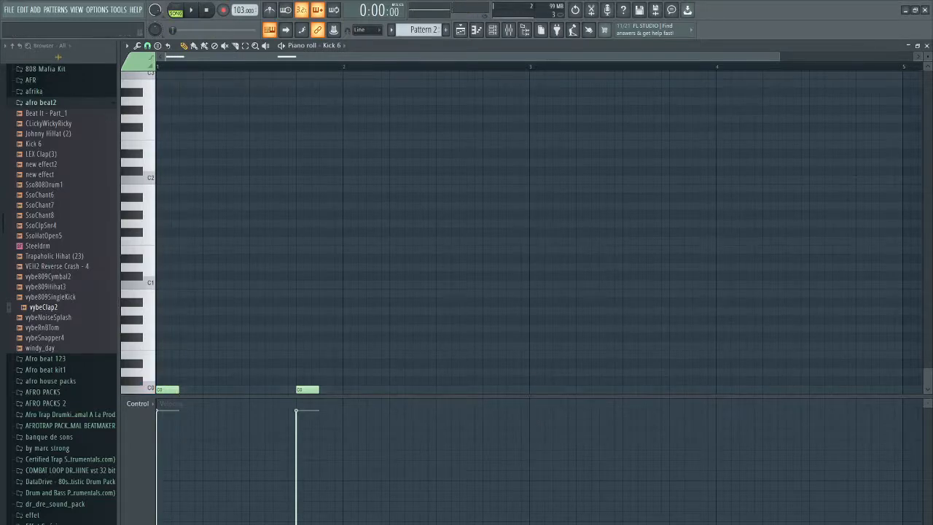
click(927, 45)
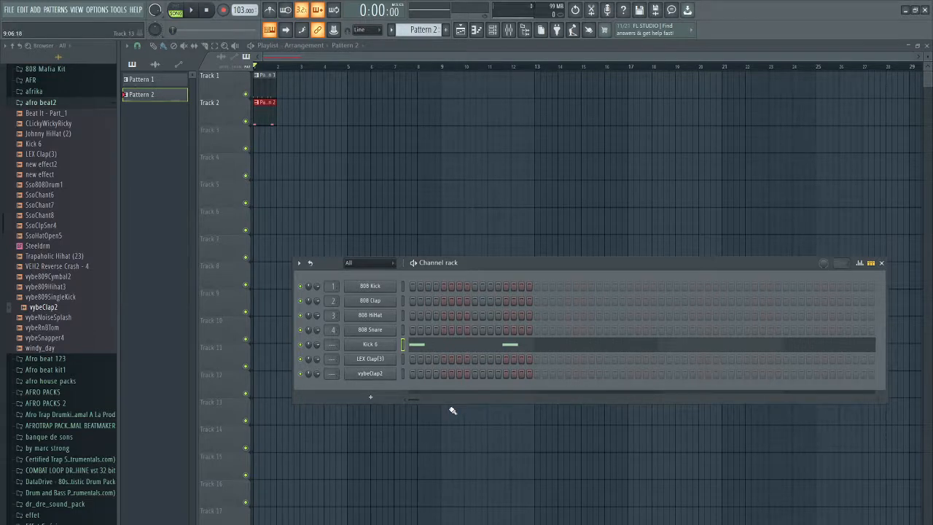
Create Pattern 3 with its default name and place it in bar 2 of Track 3.
click(449, 33)
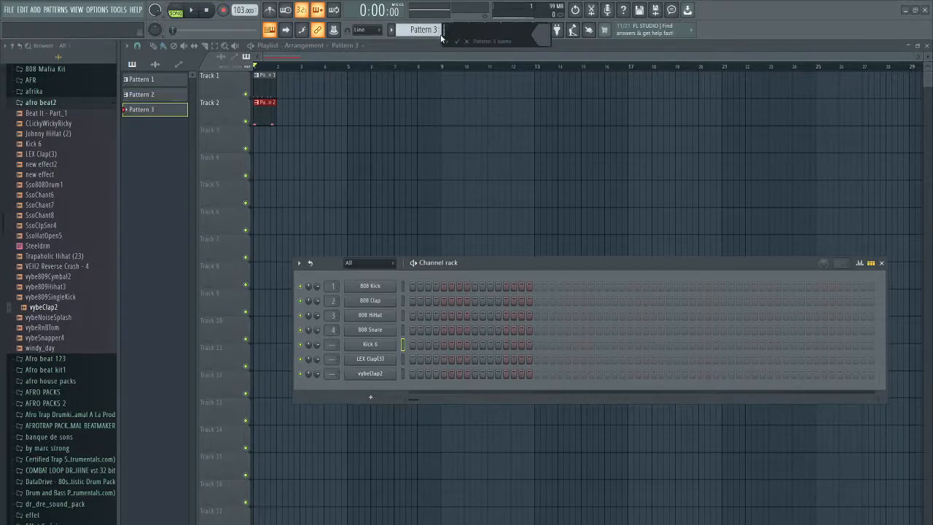
click(457, 43)
click(294, 138)
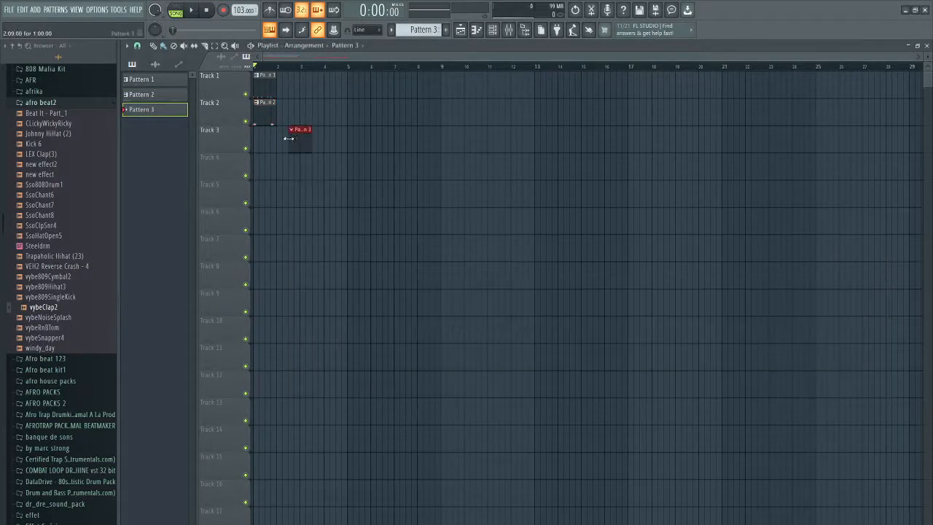
Move the Pattern 3 clip on Track 3 back to the start of bar 1.
drag(294, 139, 258, 140)
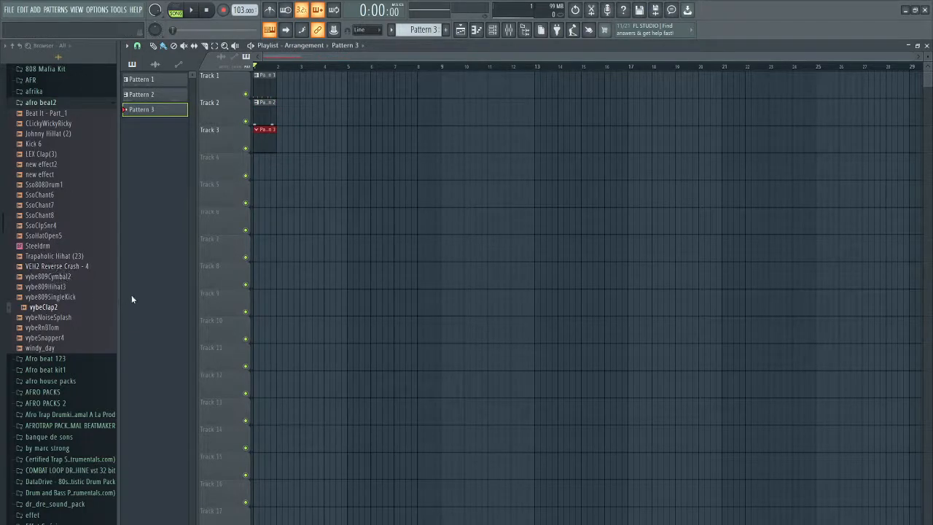
Open the Shakers folder under Shakers_StayOnBeat.com_ in afro house packs, looking into the Percussion folder on the way.
scroll(91, 186, up, 5)
click(74, 228)
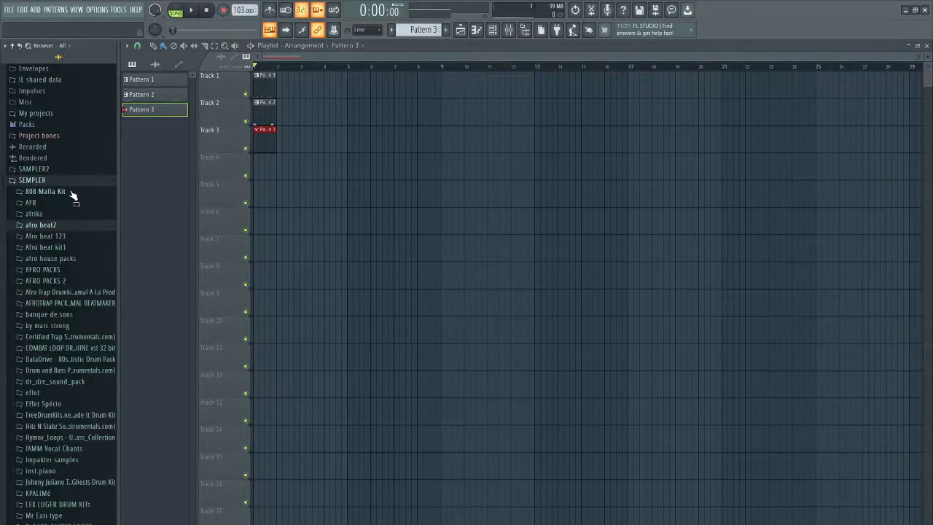
scroll(100, 348, down, 5)
scroll(100, 347, up, 5)
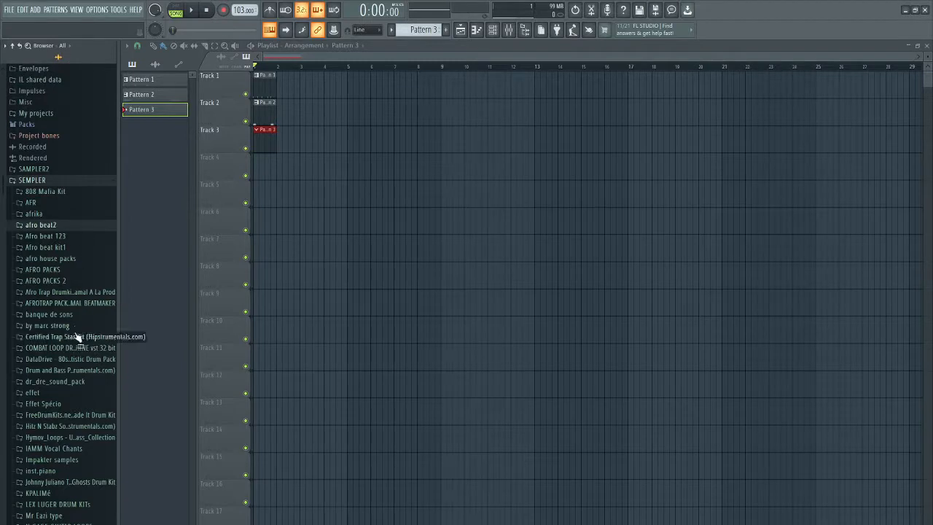
click(74, 261)
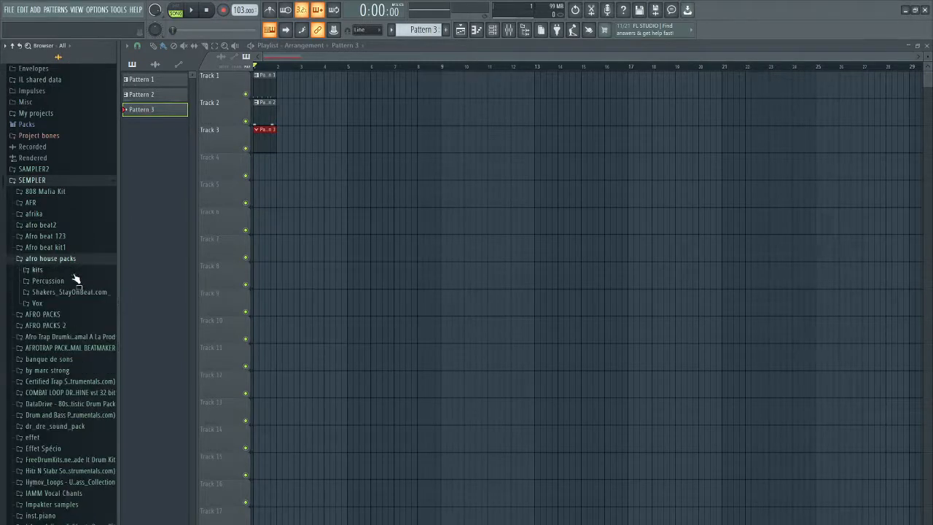
click(72, 282)
scroll(72, 282, up, 10)
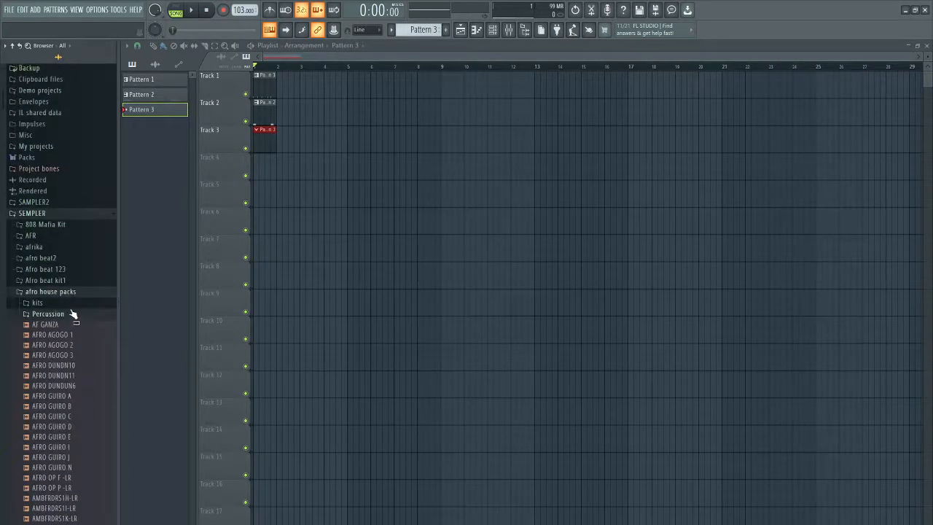
click(73, 315)
click(70, 326)
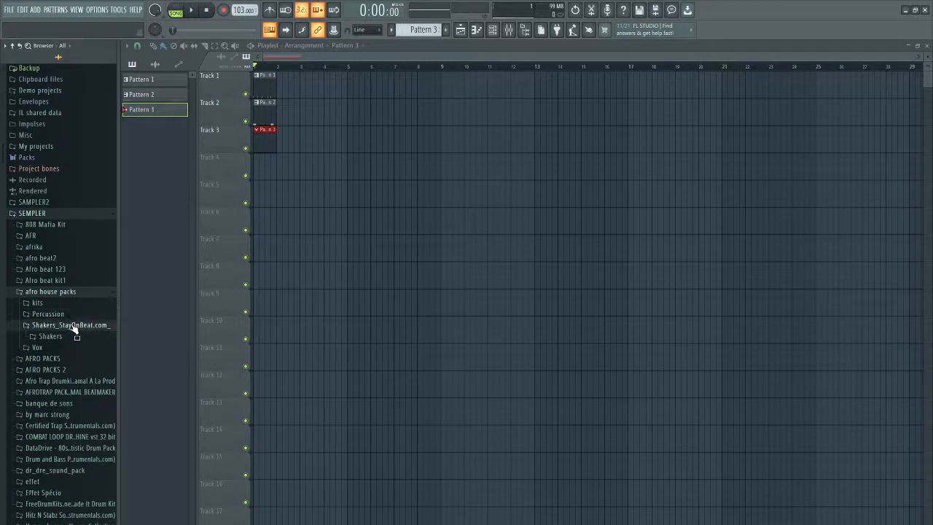
click(71, 337)
Audition a few shaker samples in the Shakers folder, including Shakers_StayOnBeat (11) and (12).
click(81, 284)
click(84, 303)
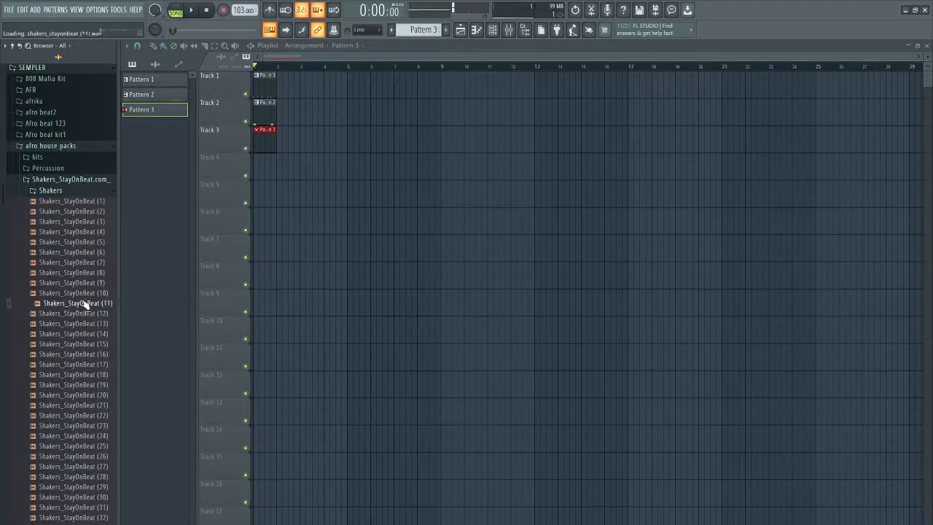
click(86, 314)
click(92, 323)
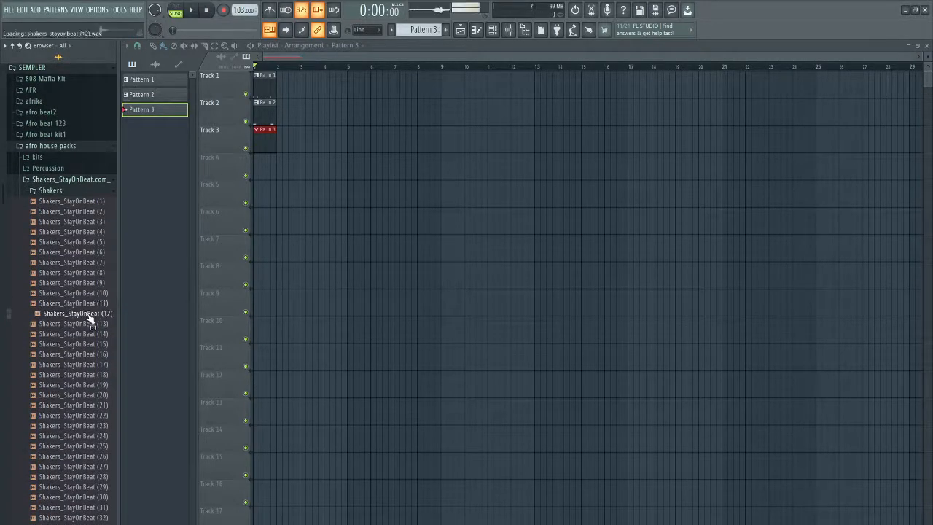
click(95, 314)
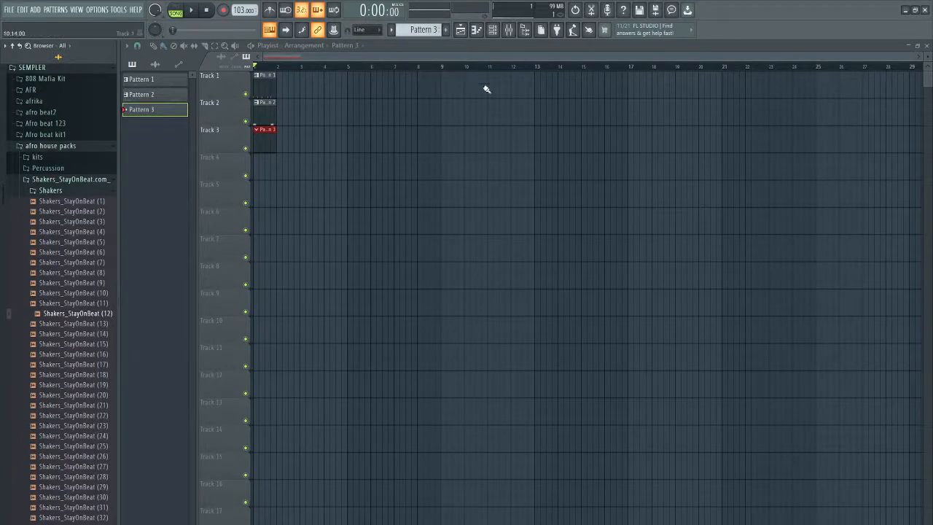
Show the channel rack and compare the shaker samples between Shakers_StayOnBeat (4) and (12) by ear.
click(492, 29)
click(106, 314)
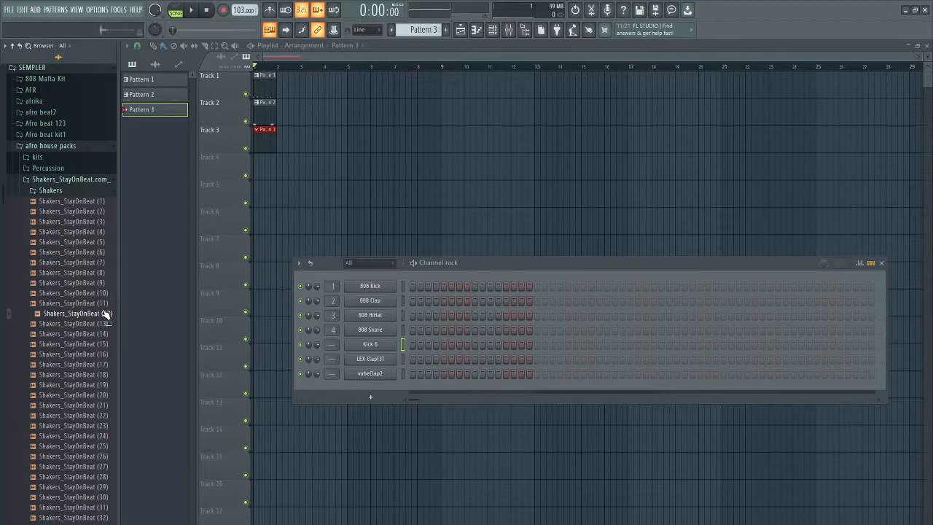
click(106, 313)
click(106, 304)
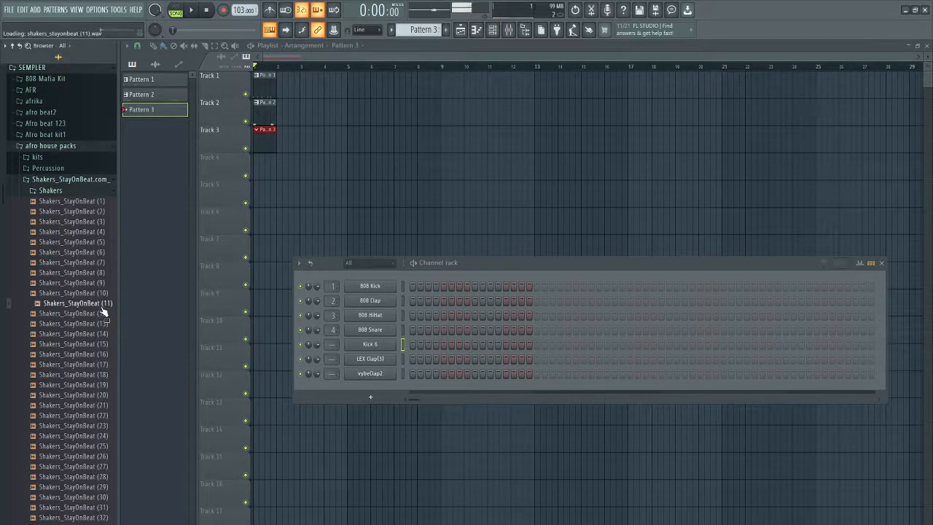
click(106, 293)
click(105, 283)
click(110, 253)
click(108, 233)
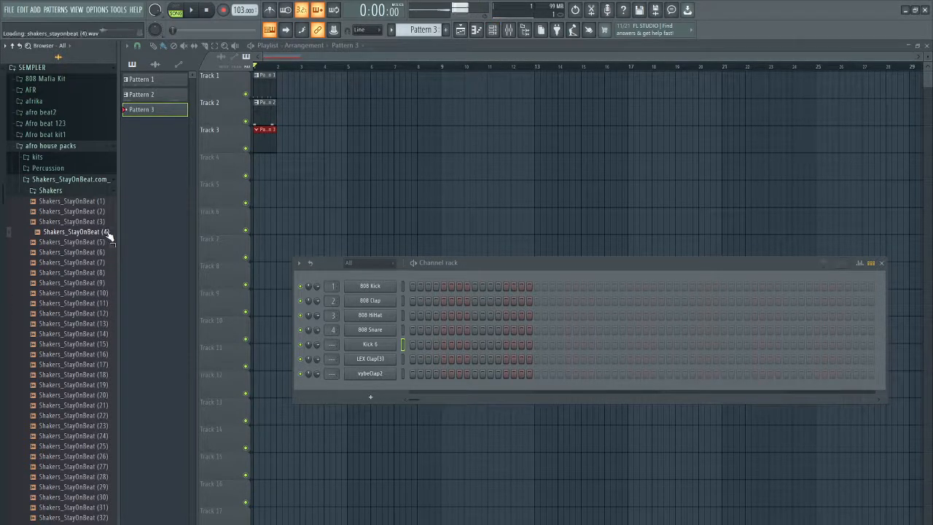
click(103, 243)
click(103, 253)
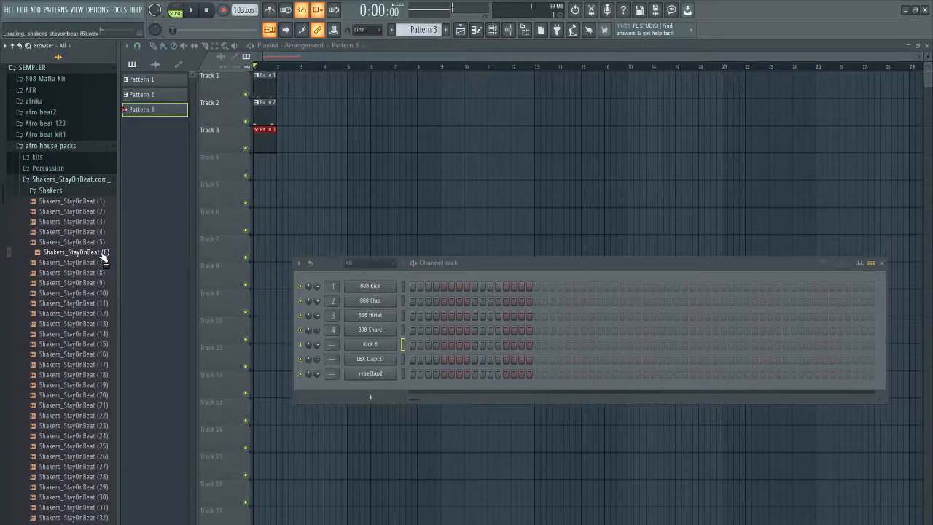
click(102, 315)
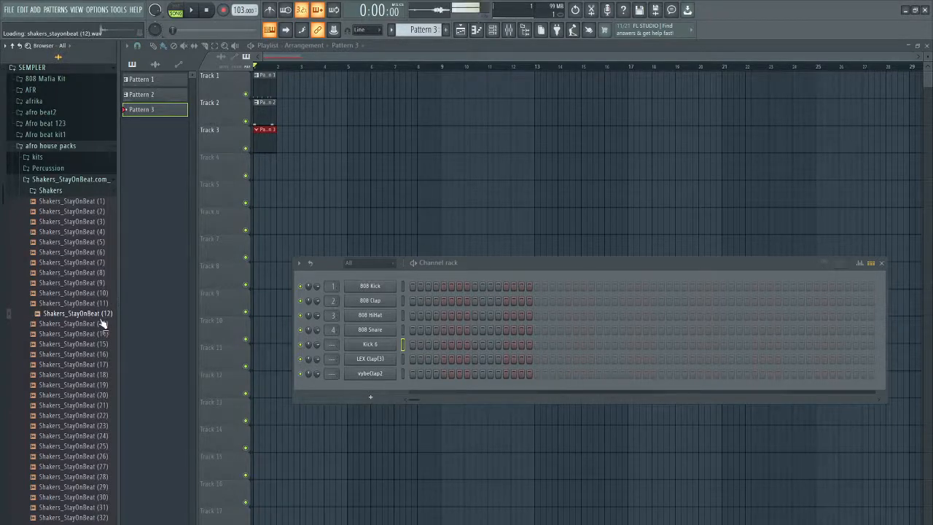
Add Shakers_StayOnBeat (12) as a new channel and fill all 16 of its steps in Pattern 3, checking it in playback.
drag(102, 323, 307, 388)
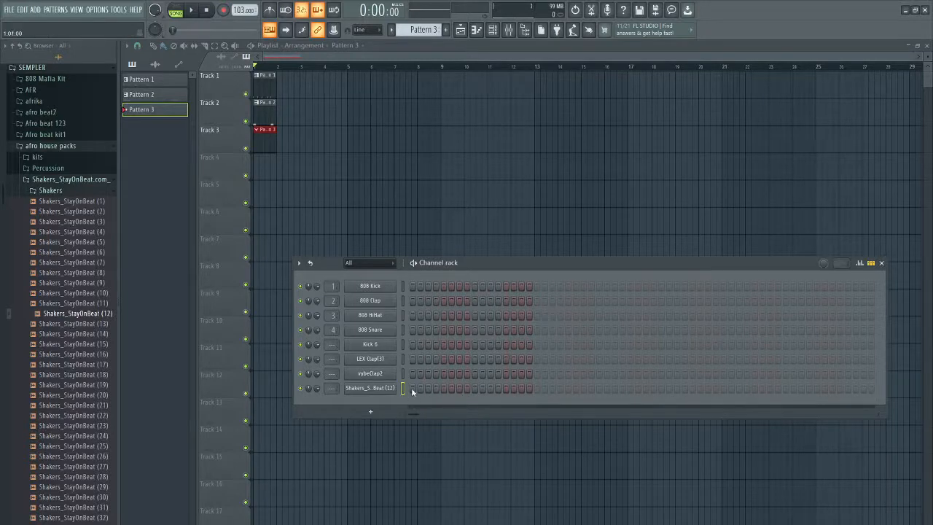
drag(412, 389, 427, 388)
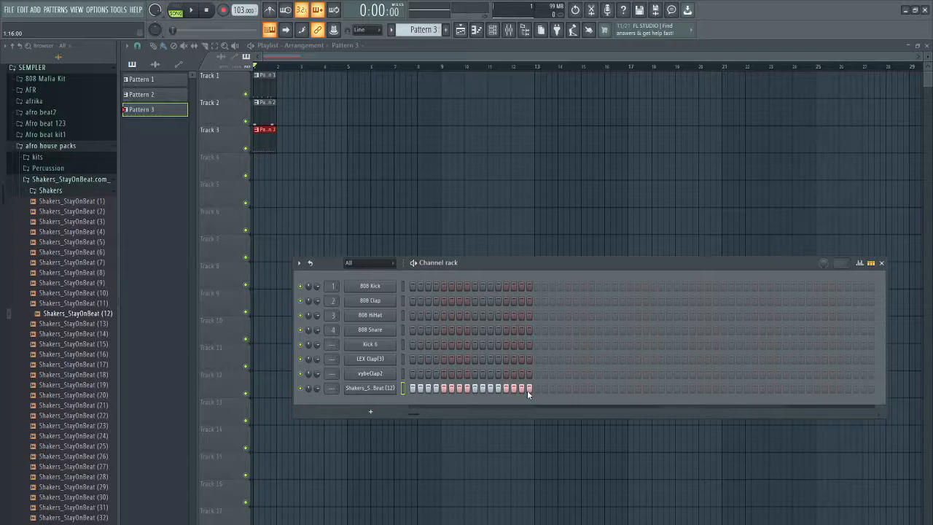
key(space)
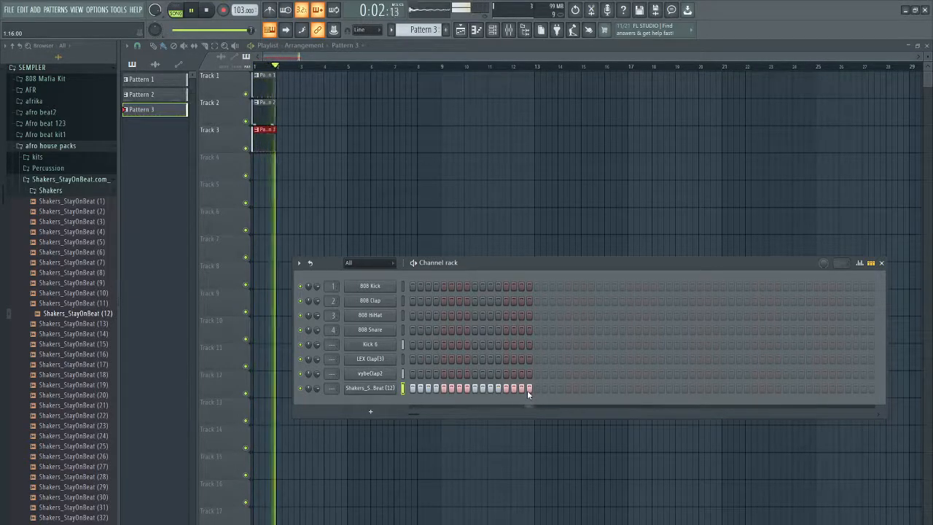
key(space)
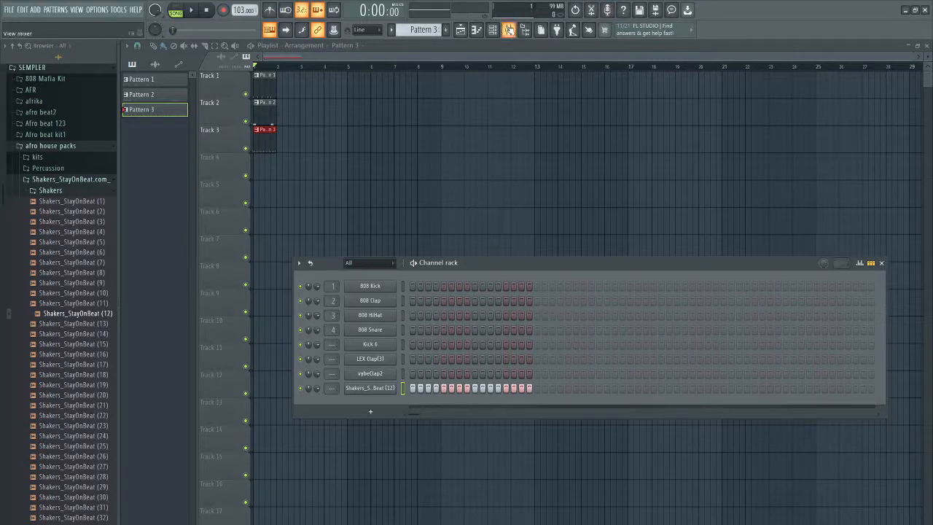
Route the Shakers_StayOnBeat (12) channel to mixer track 4 and check its signal in the mixer during playback.
click(509, 29)
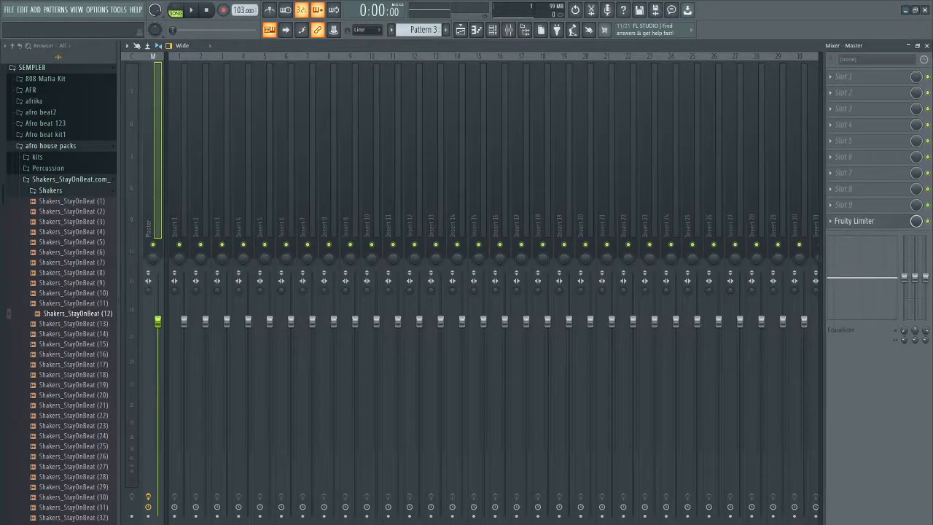
click(927, 46)
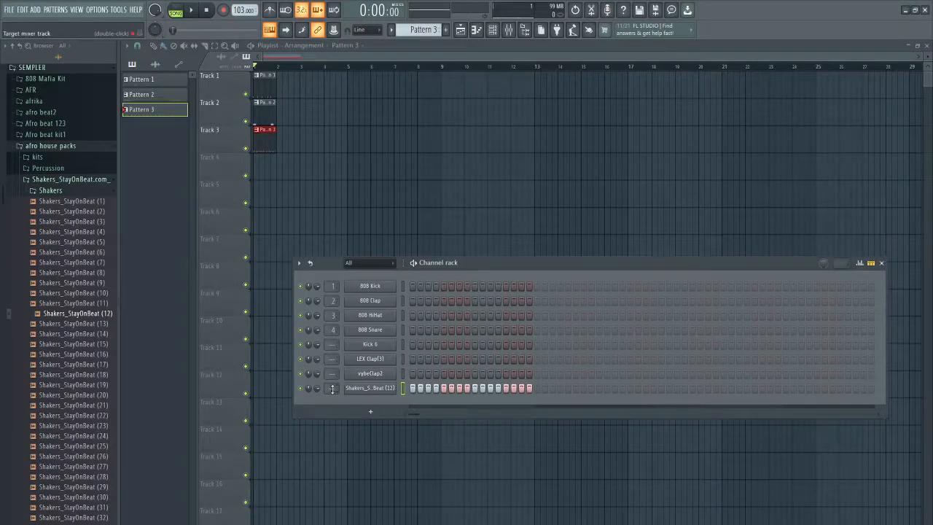
drag(330, 389, 329, 384)
click(511, 32)
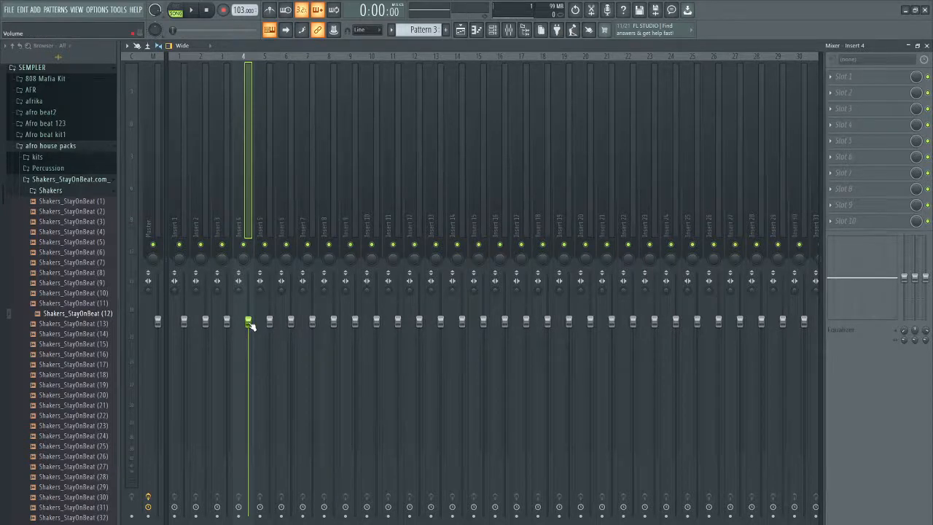
key(space)
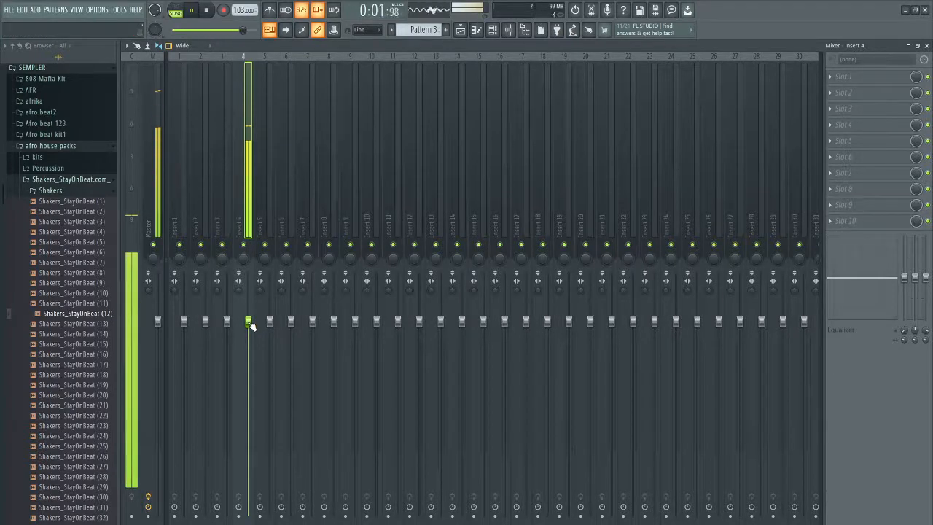
key(space)
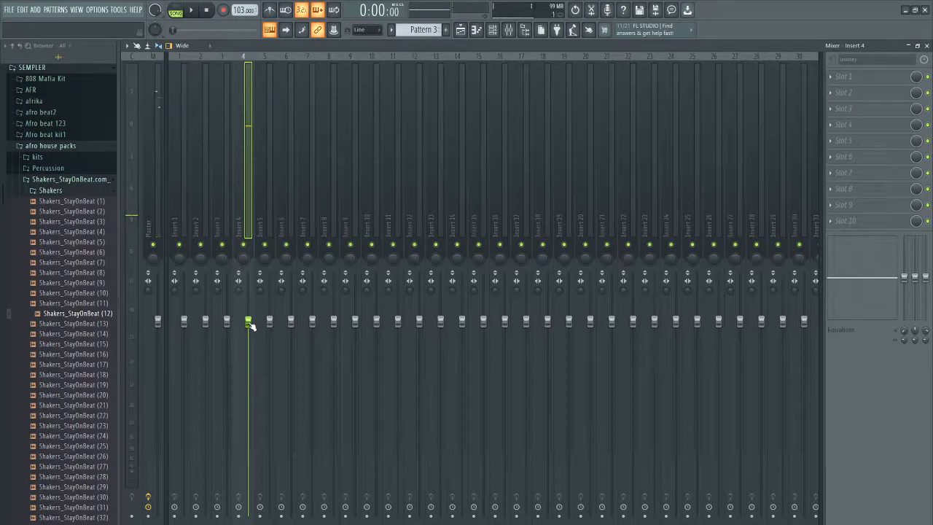
Lower the volume fader of Insert 4, checking the level in playback, and close the mixer.
drag(248, 321, 250, 410)
key(space)
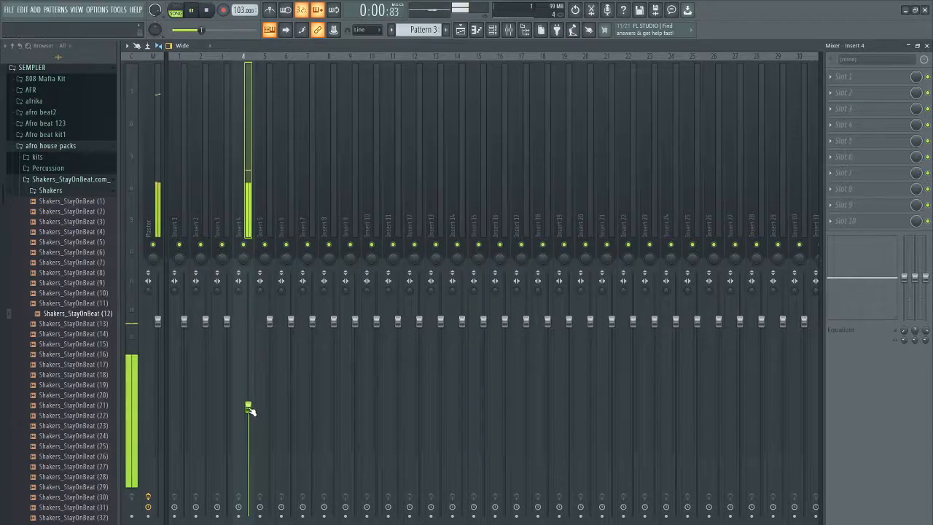
key(space)
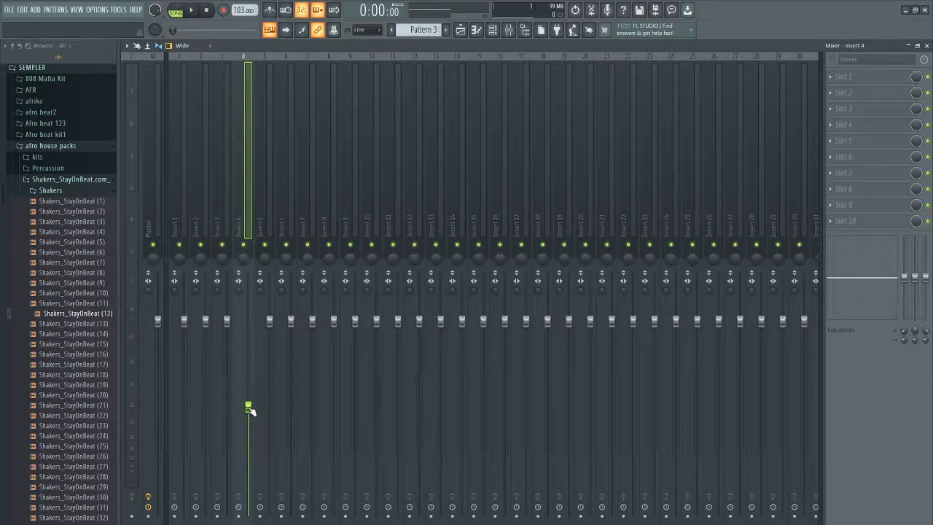
drag(250, 410, 249, 406)
click(928, 45)
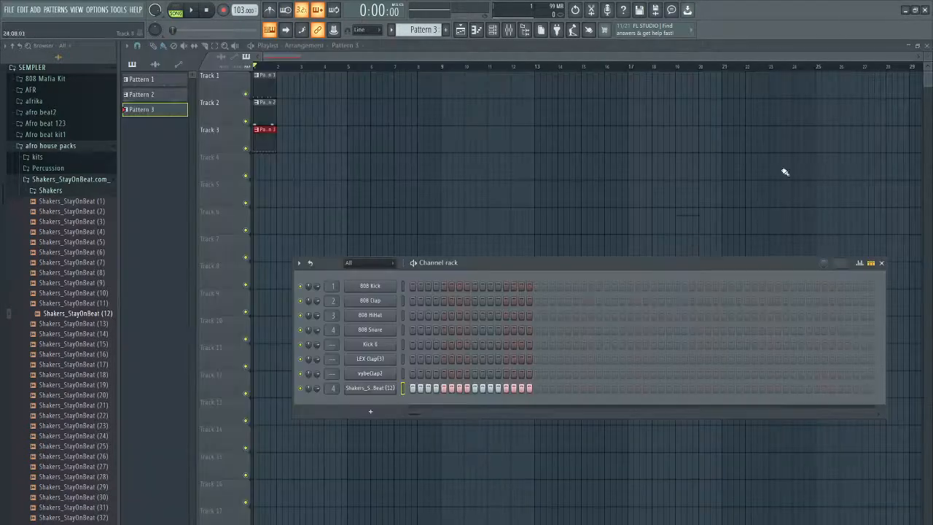
Route the Kick 6 channel to mixer track 6 and open the mixer.
click(402, 345)
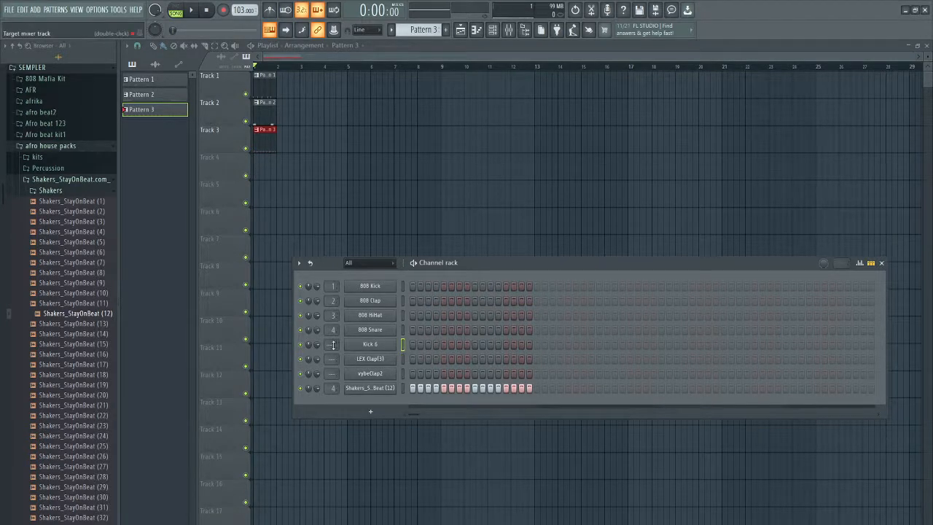
drag(333, 345, 333, 333)
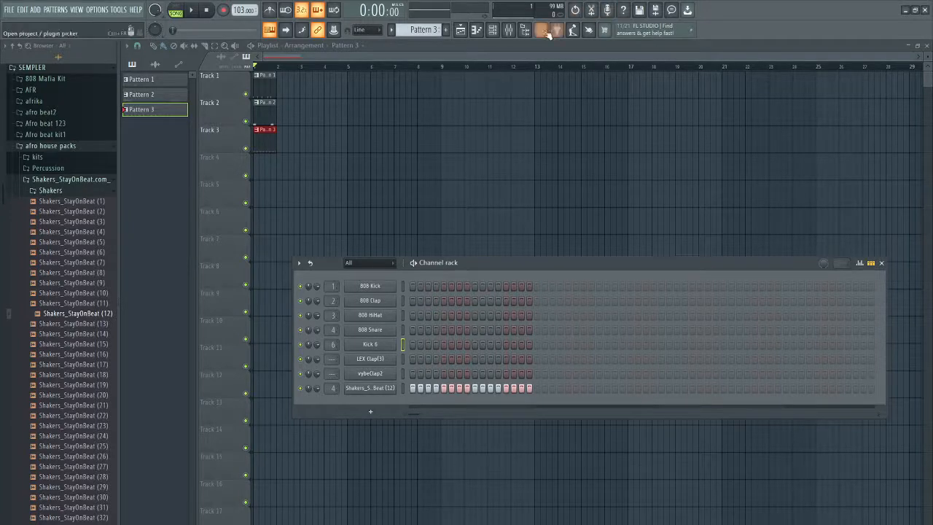
click(508, 30)
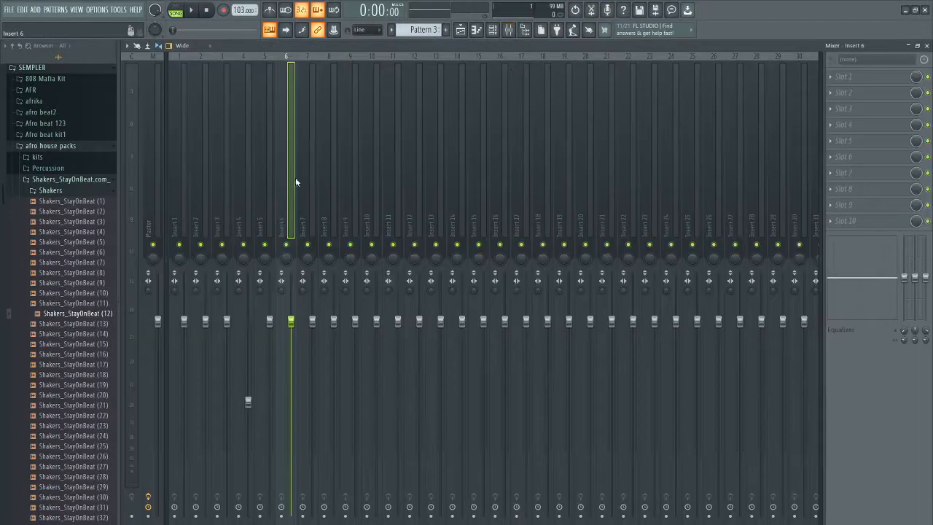
Lower the Insert 6 volume fader to 72% (-6.6 dB) during playback, and stop the song.
key(space)
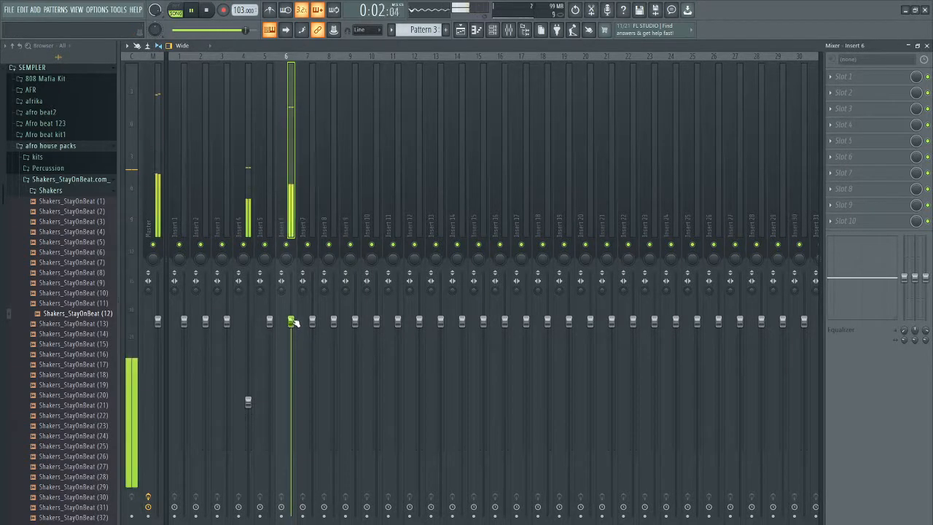
drag(290, 328, 291, 375)
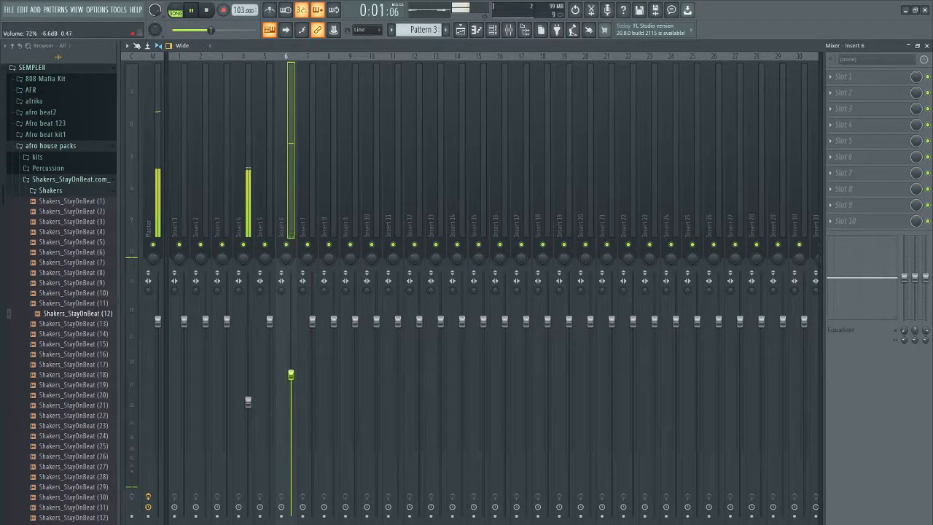
key(space)
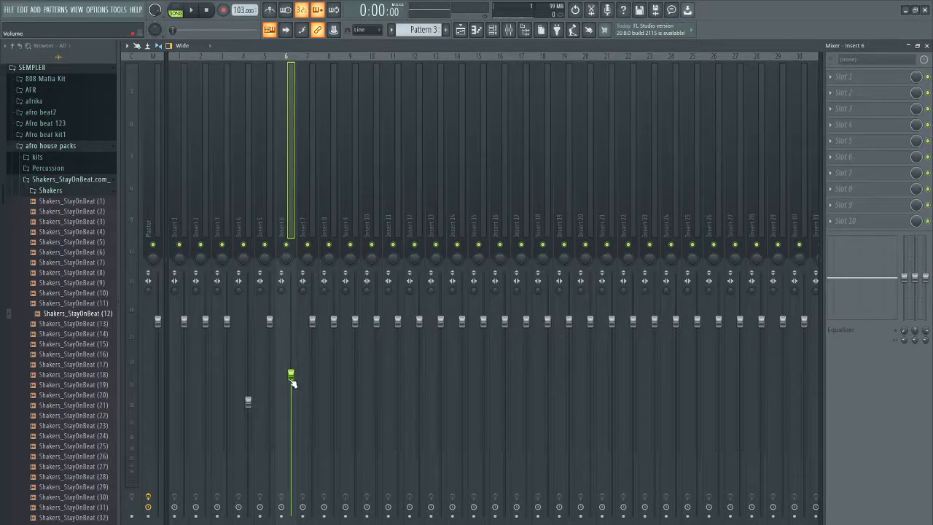
Return the volume faders of Insert 6 and Insert 4 to the level of the other tracks and close the mixer.
drag(292, 383, 292, 325)
drag(249, 403, 248, 321)
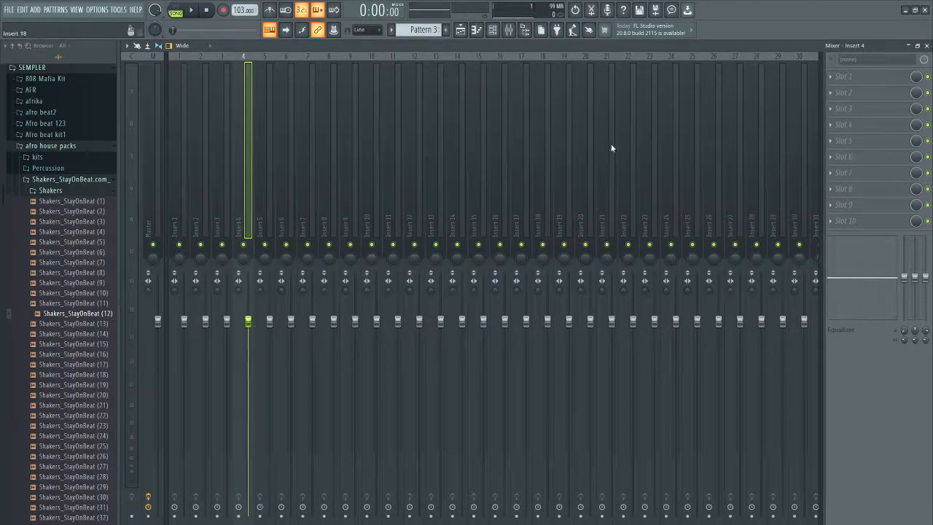
click(927, 45)
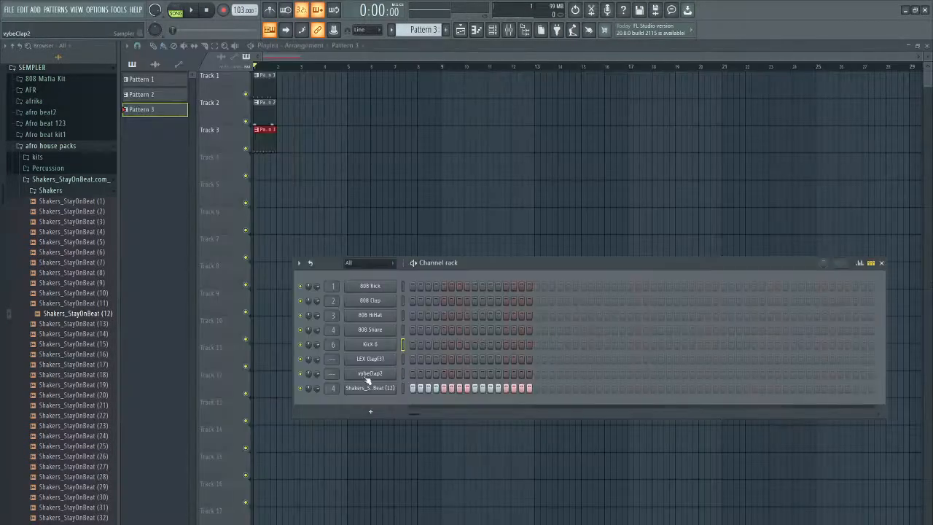
Lower the target mixer track numbers of the Shakers_StayOnBeat (12) and Kick 6 channels.
drag(330, 391, 331, 405)
drag(331, 344, 330, 357)
Select the channels from Kick 6 down to Shakers_StayOnBeat (12) and hide the channel rack.
drag(403, 346, 404, 395)
click(402, 346)
drag(403, 359, 409, 388)
click(492, 29)
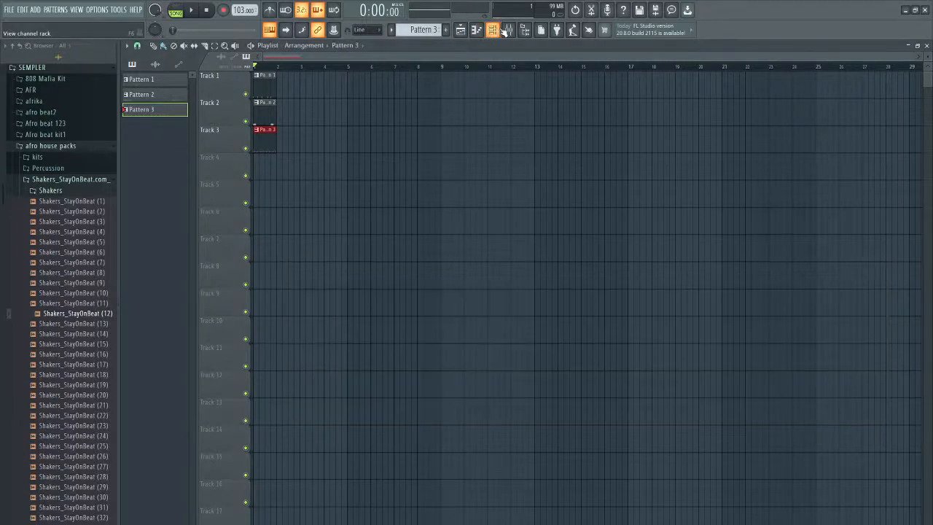
Route the selected channels to consecutive mixer tracks starting from Insert 1, and play the song briefly to check the routing.
click(514, 31)
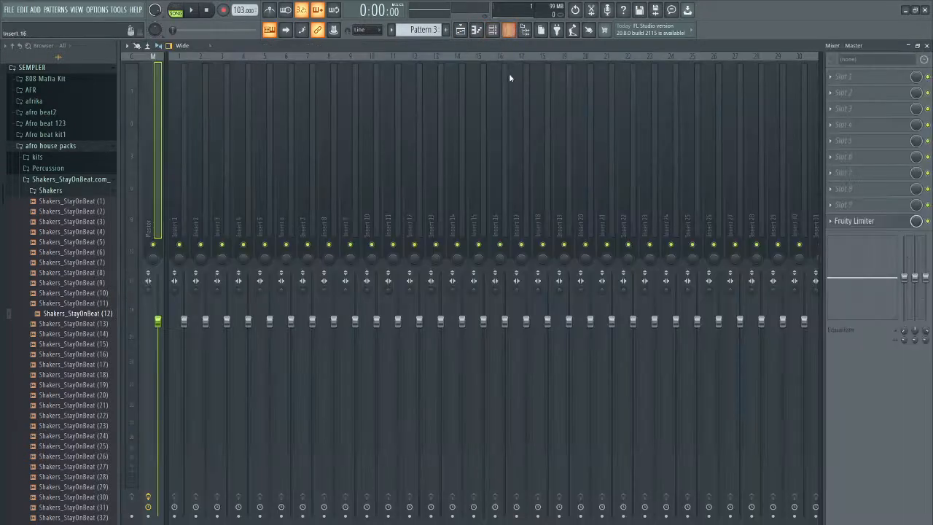
click(175, 183)
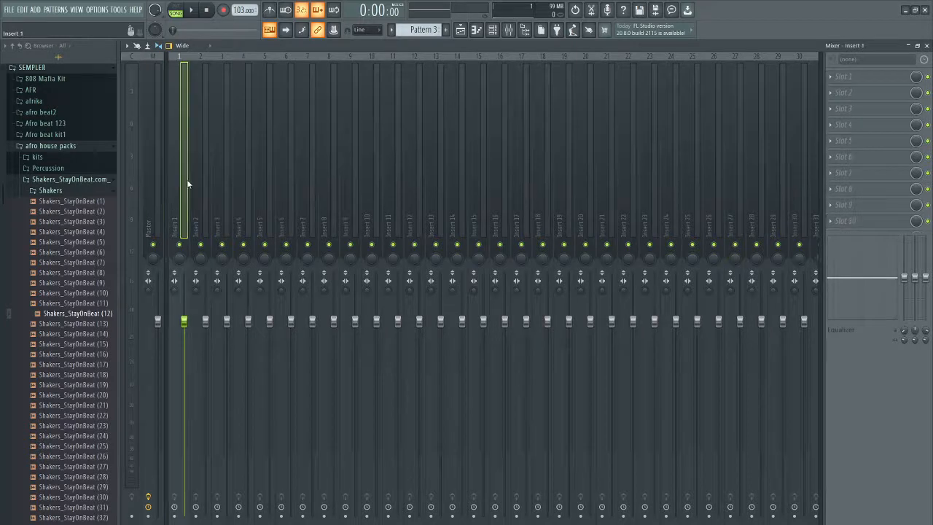
right_click(187, 184)
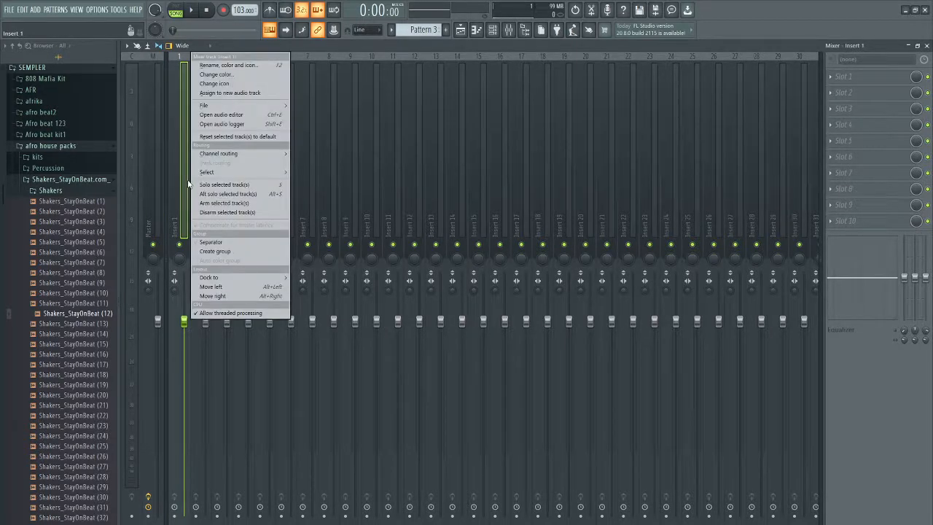
mouse_move(208, 157)
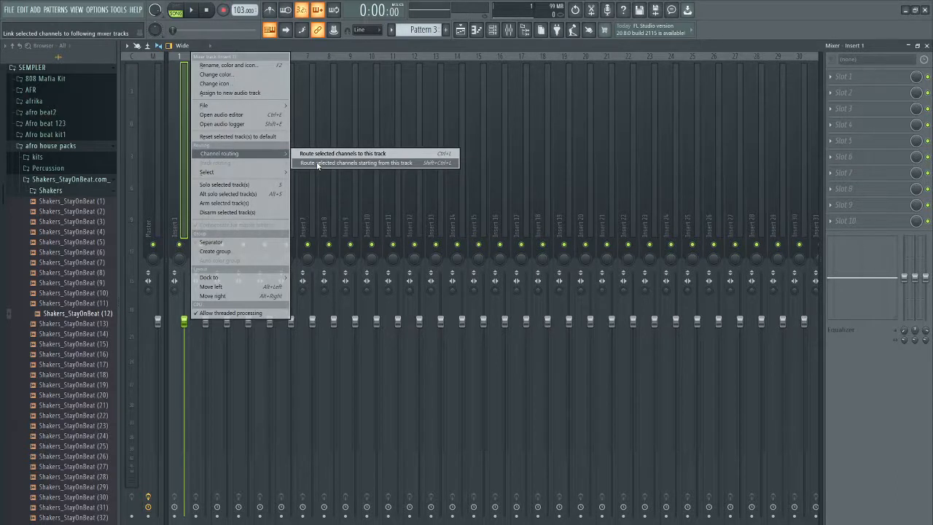
click(317, 164)
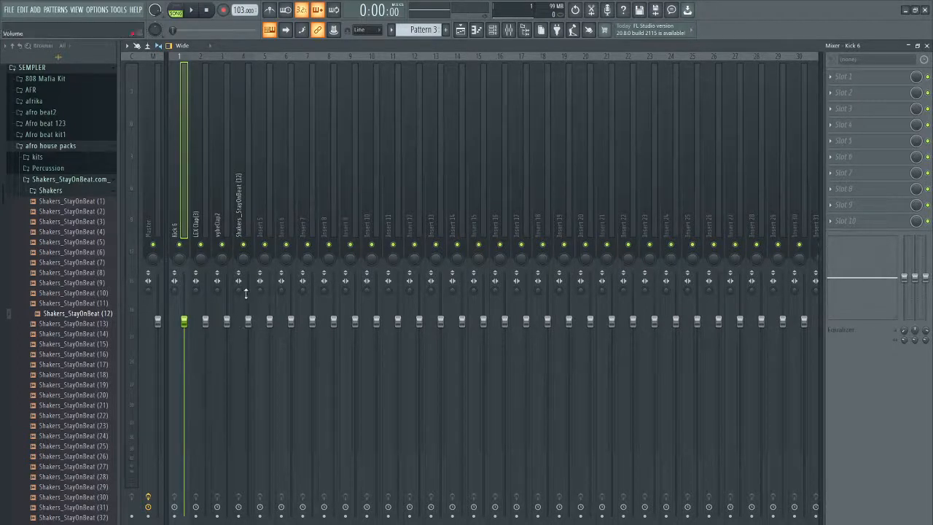
key(space)
key(space)
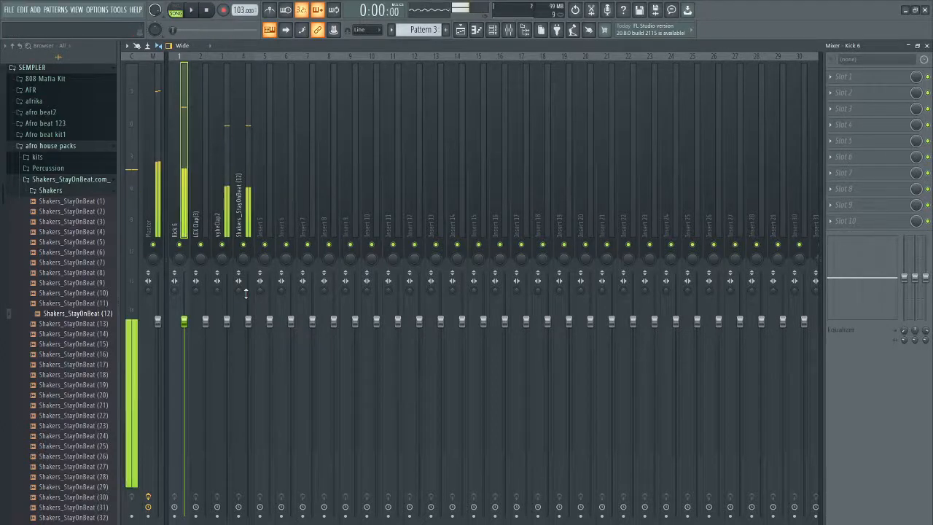
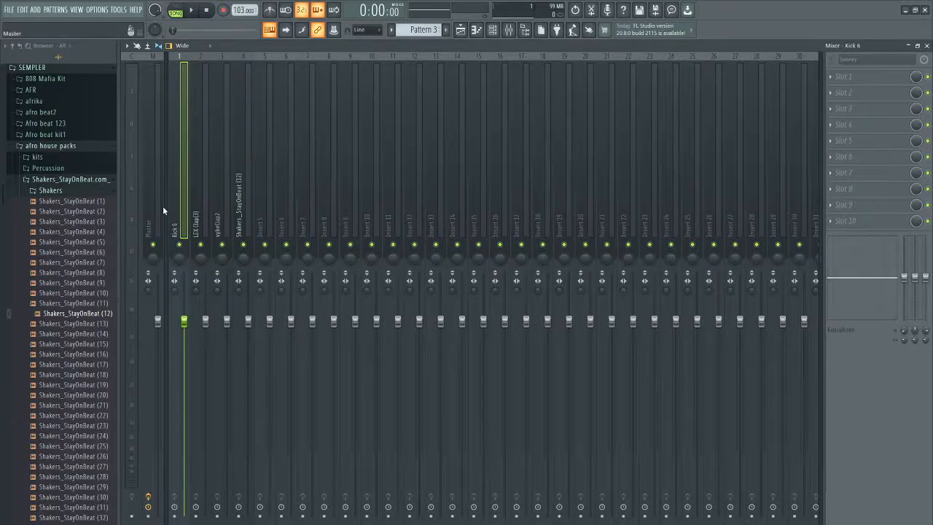
Load Fruity Parametric EQ 2 into the first effect slot of the Kick 6 mixer track.
click(201, 208)
click(179, 222)
click(834, 78)
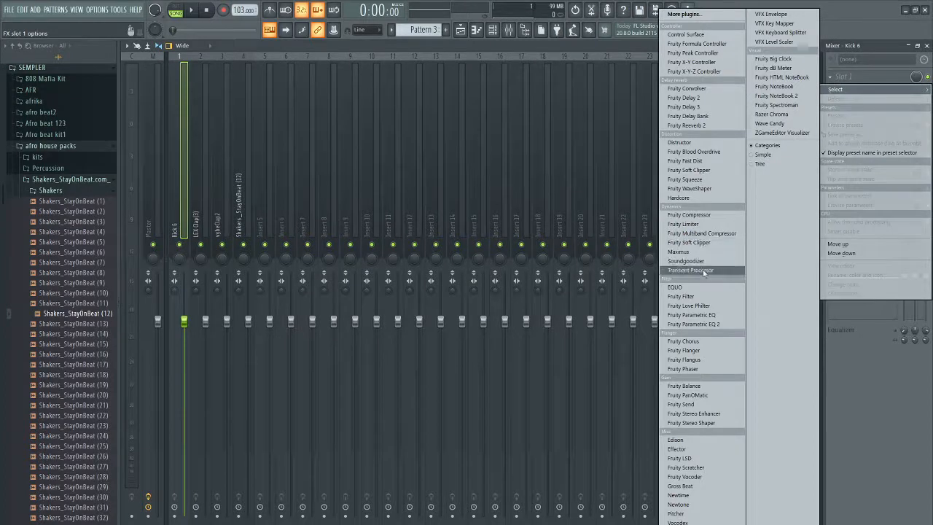
click(711, 327)
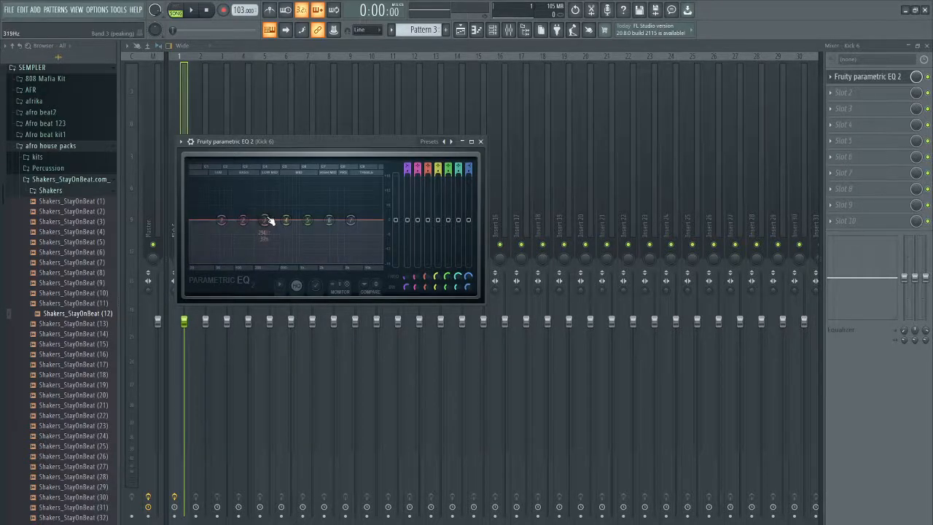
Cut Kick 6's low frequencies with EQ band 1, shift the band lower in frequency during playback, close the EQ and stop the song.
mouse_move(270, 221)
mouse_down()
mouse_move(224, 226)
mouse_move(258, 224)
mouse_up()
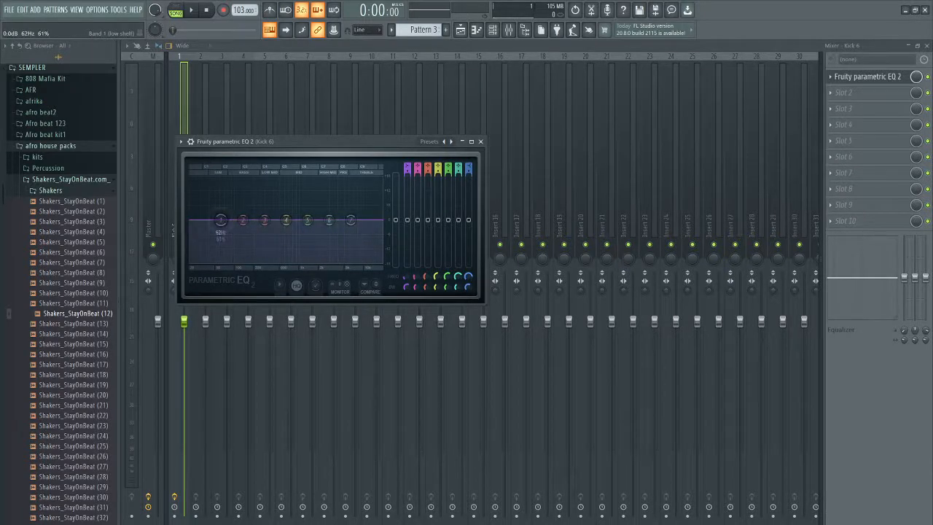
drag(220, 220, 272, 257)
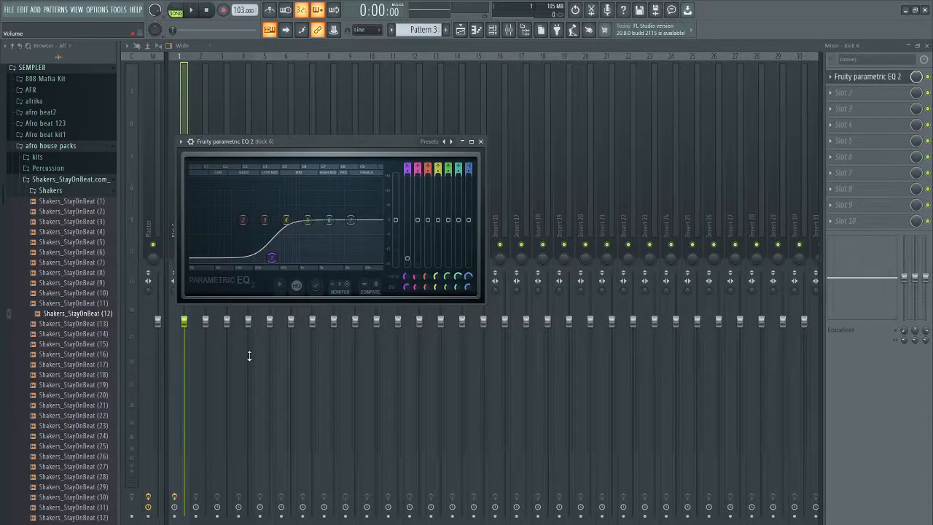
key(space)
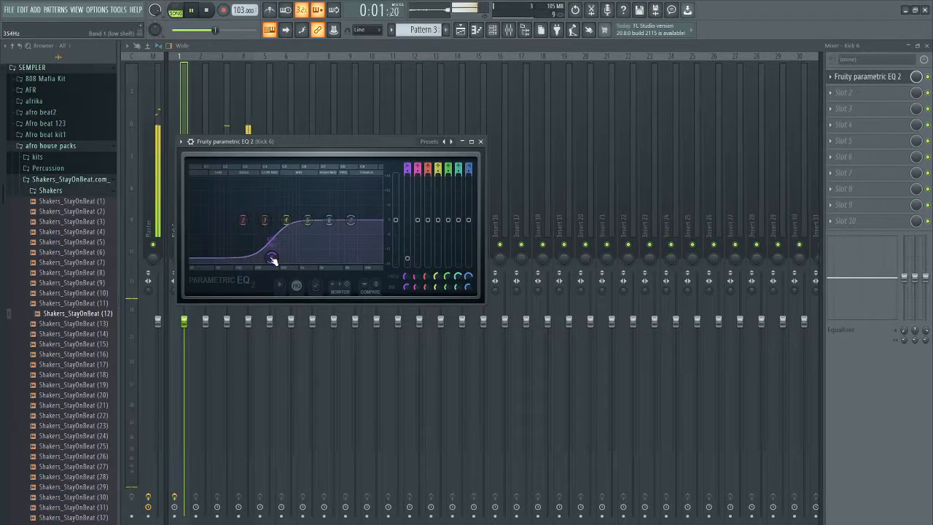
drag(271, 260, 235, 259)
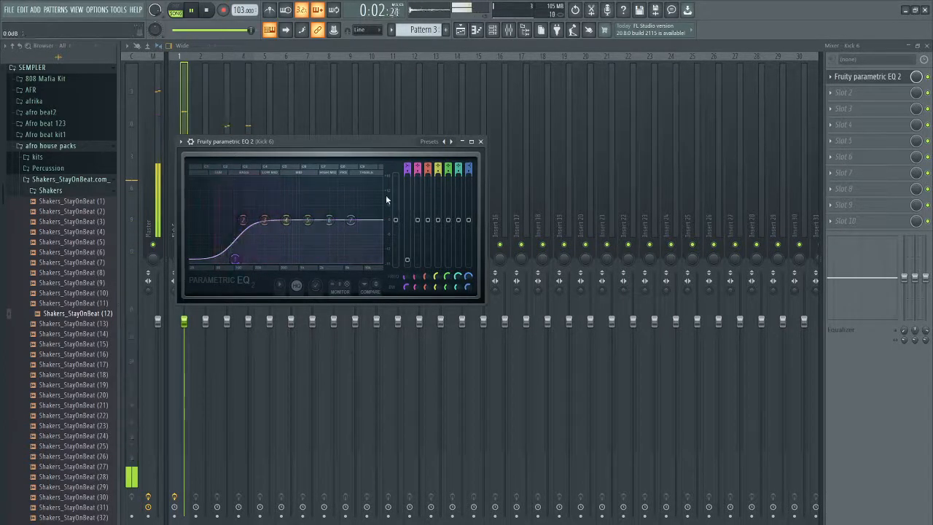
click(480, 141)
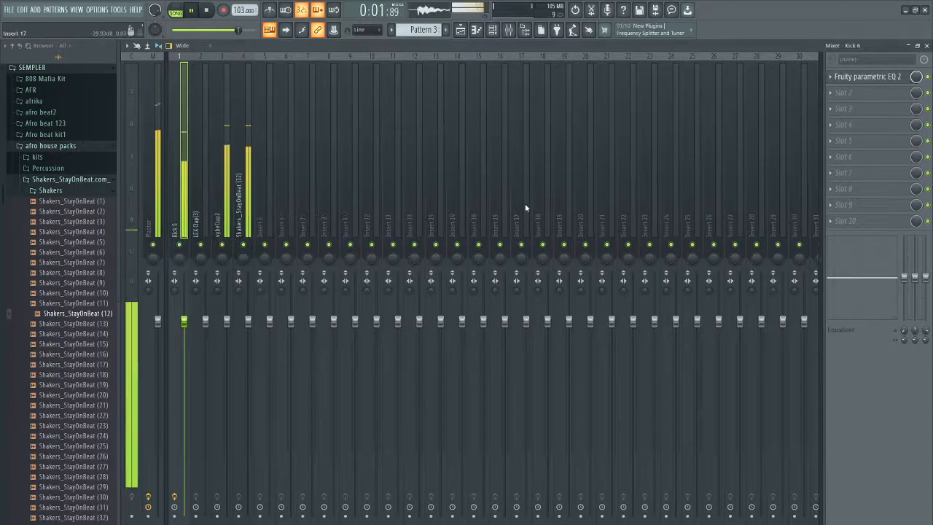
key(space)
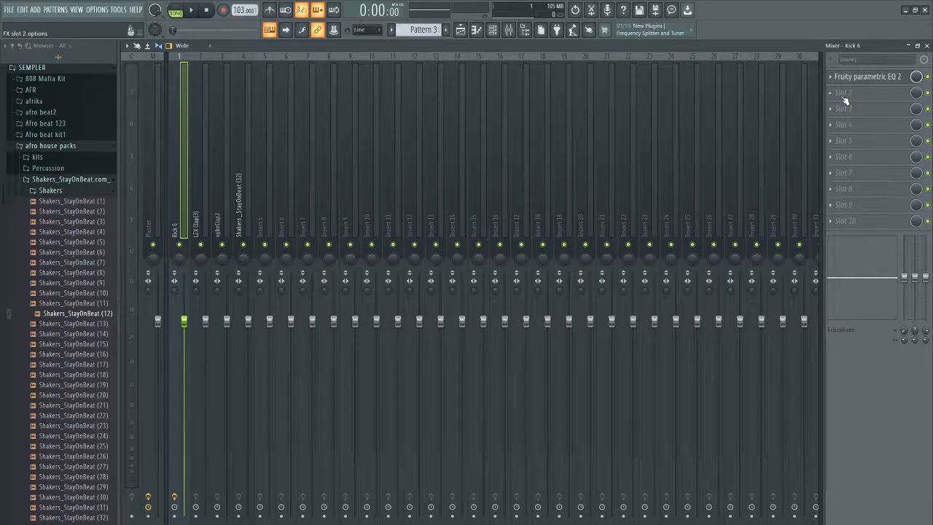
Load Fruity Parametric EQ 2 into the first effect slot of the LEX Clap(3) mixer track and reposition its window.
click(204, 220)
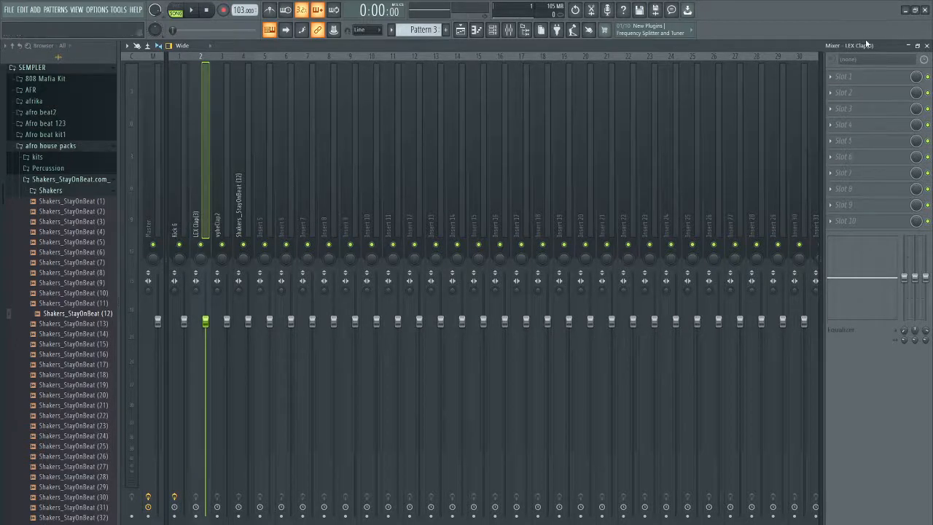
click(838, 78)
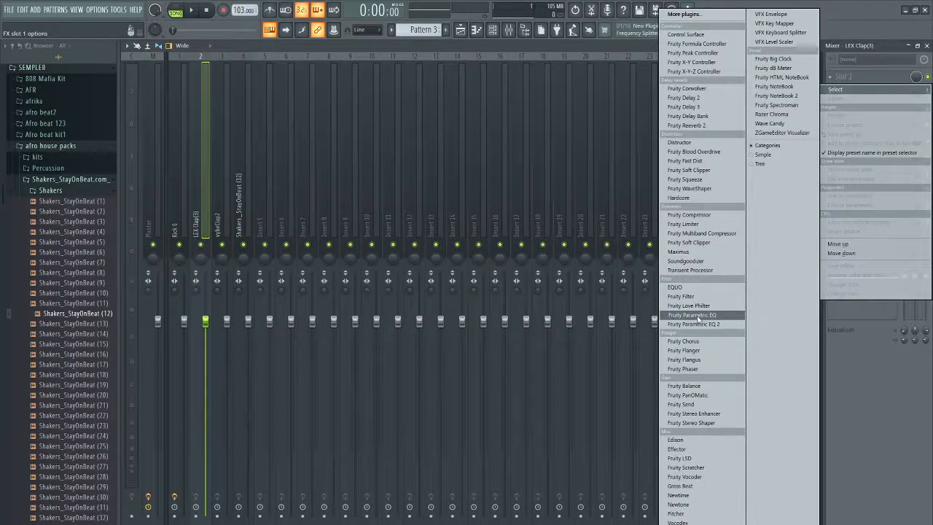
click(694, 323)
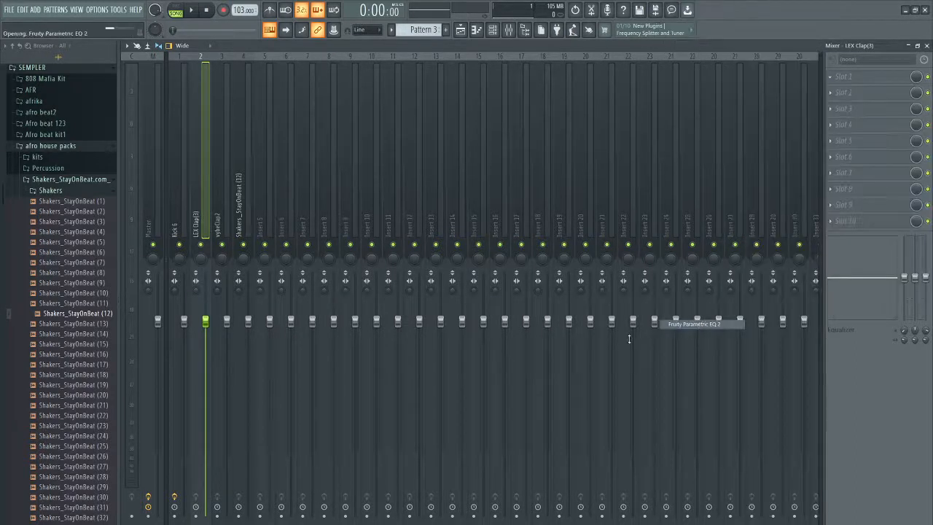
drag(340, 165, 539, 121)
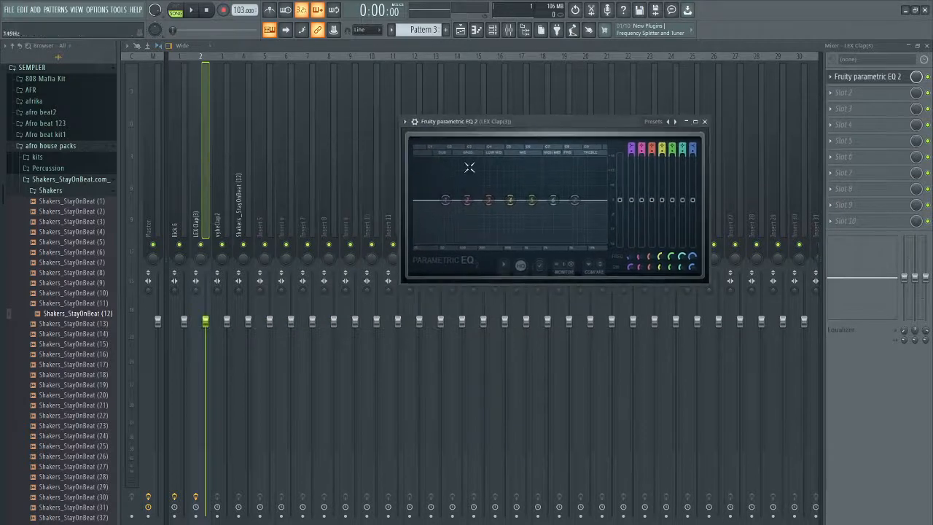
Solo the LEX Clap(3) mixer track and reopen its Fruity Parametric EQ 2.
right_click(202, 249)
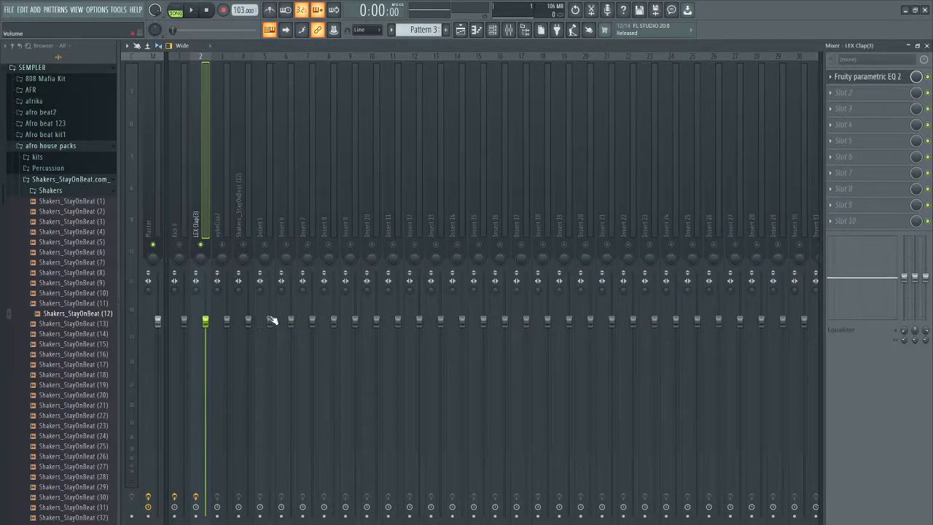
right_click(202, 248)
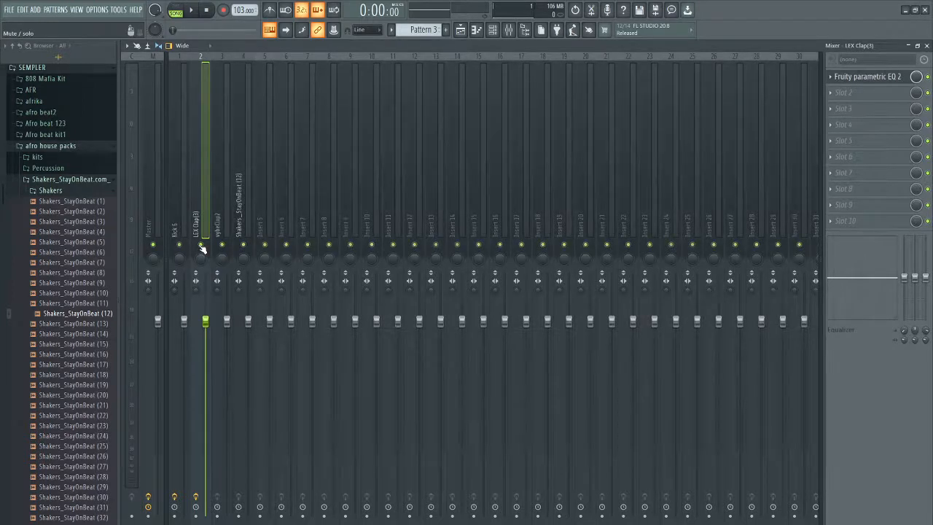
right_click(202, 248)
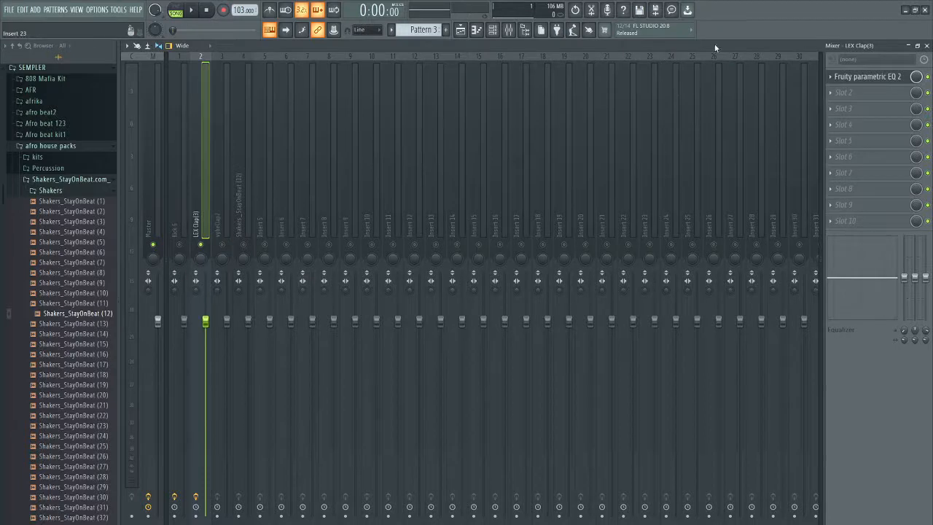
click(856, 80)
click(858, 80)
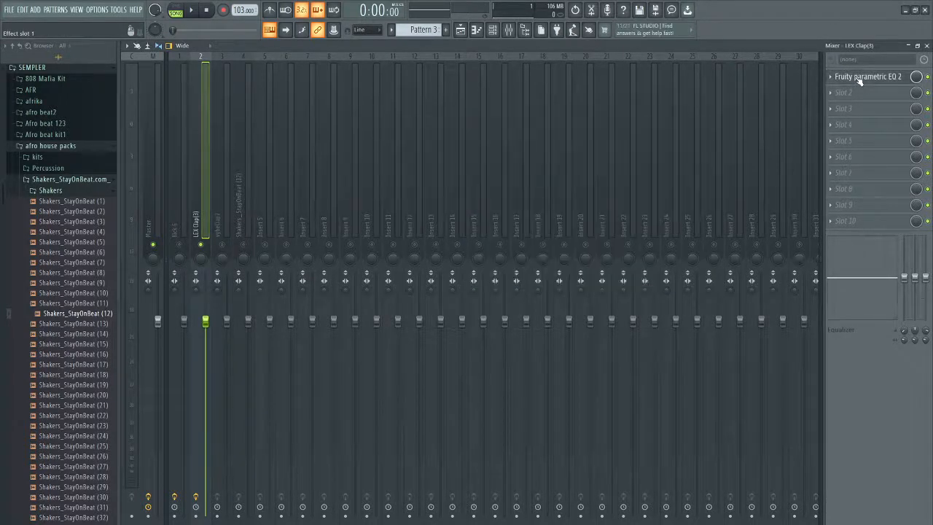
click(859, 80)
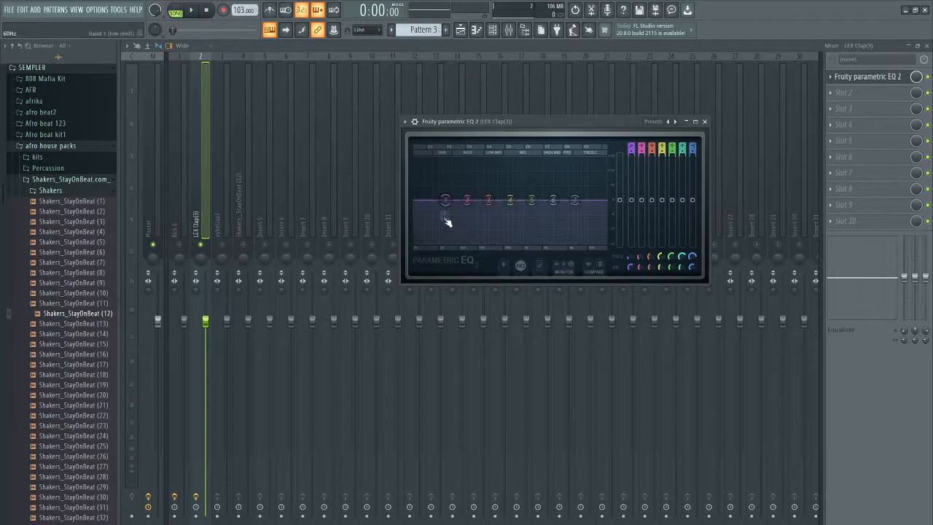
Play the song with the LEX Clap(3) track soloed, stop playback and turn its solo off.
key(space)
key(space)
key(space)
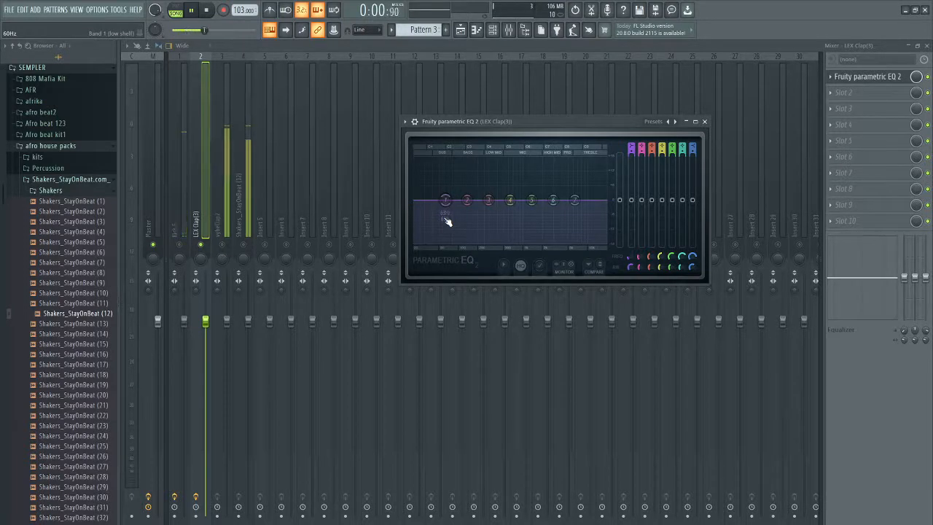
key(space)
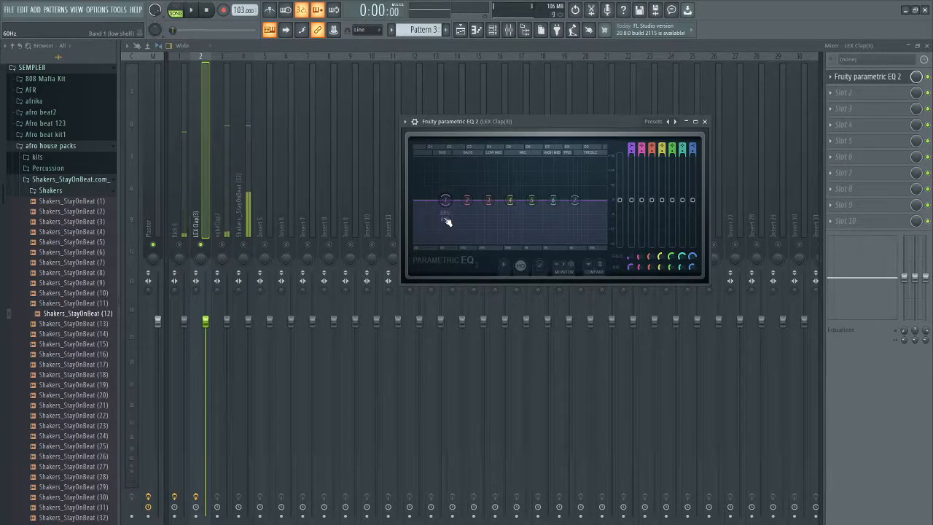
right_click(202, 245)
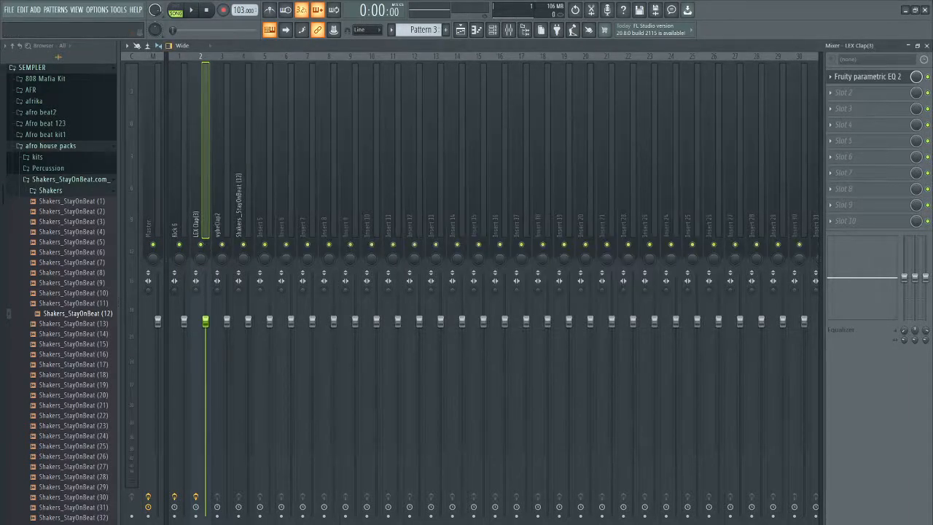
Solo the vybeClap2 channel in the channel rack and close the rack.
click(493, 29)
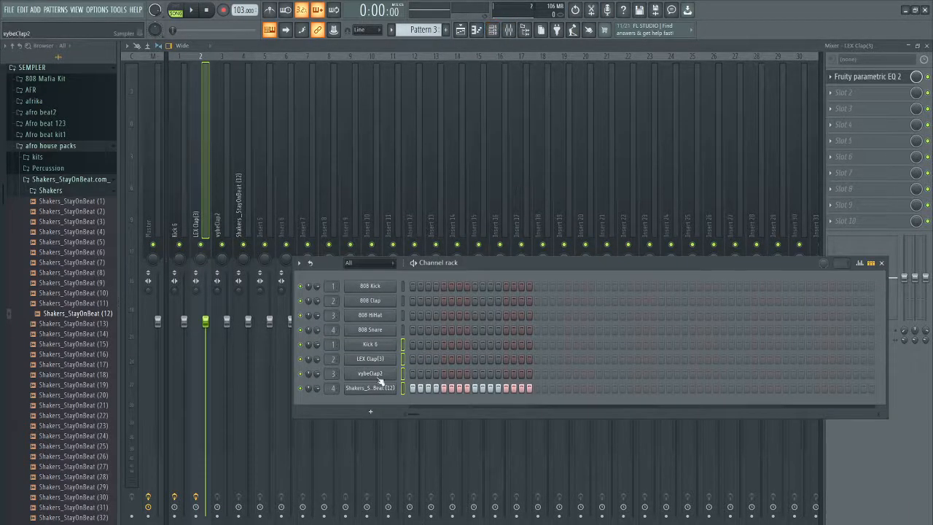
right_click(301, 375)
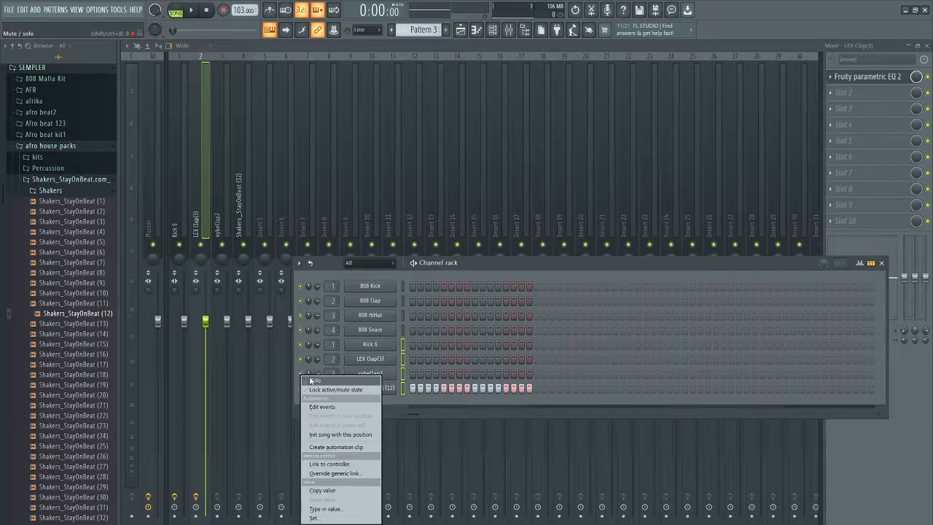
click(312, 380)
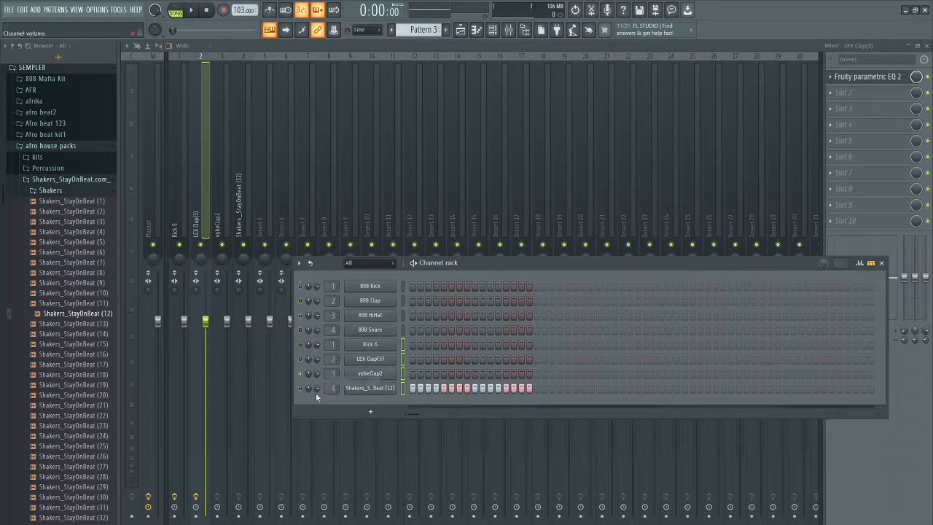
click(881, 263)
Load Fruity Parametric EQ 2 into the first effect slot of the vybeClap2 mixer track and play the song to view its frequencies.
click(217, 202)
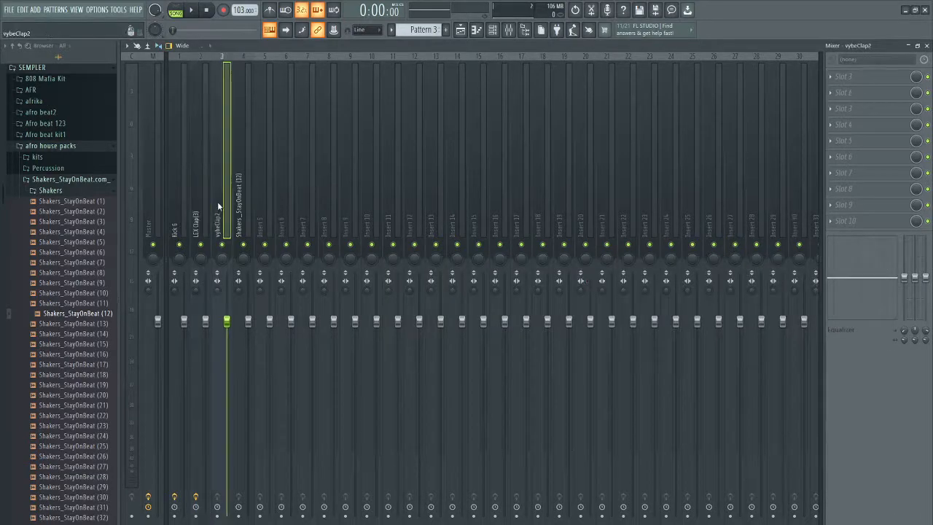
click(850, 79)
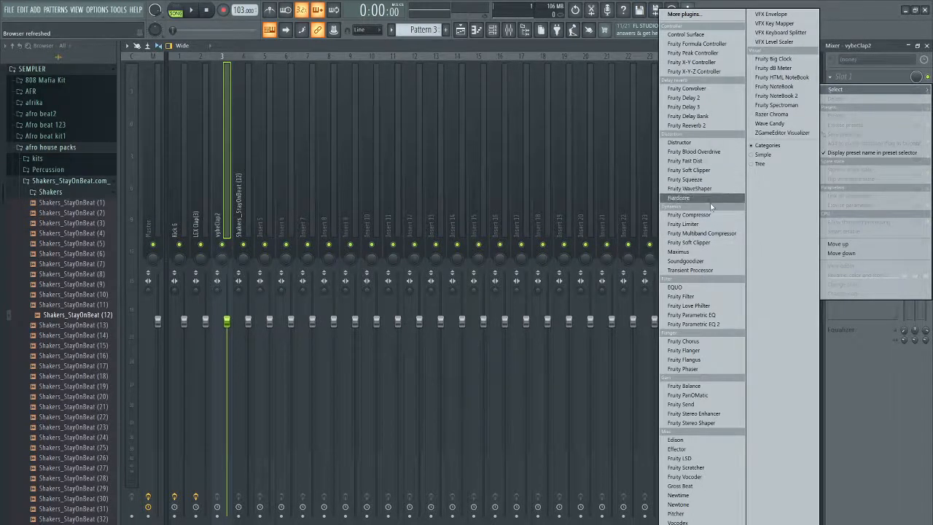
click(726, 324)
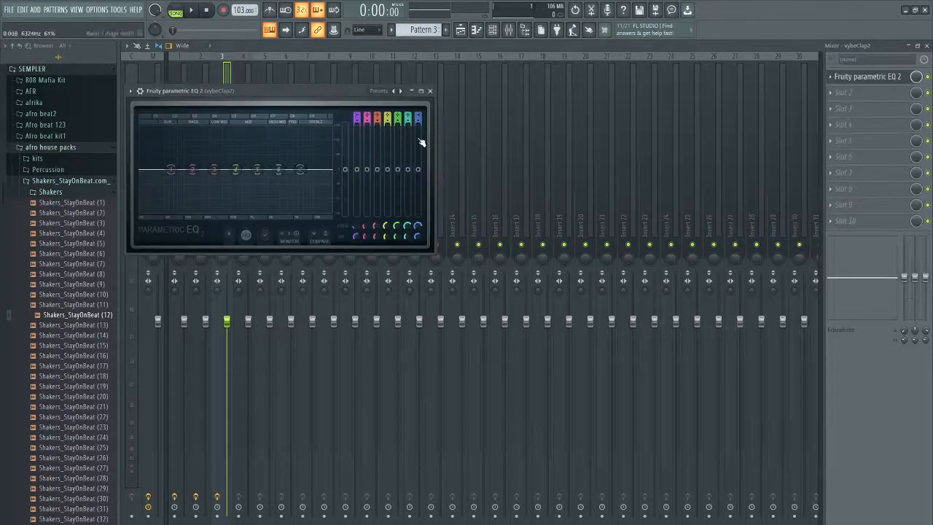
drag(325, 91, 682, 98)
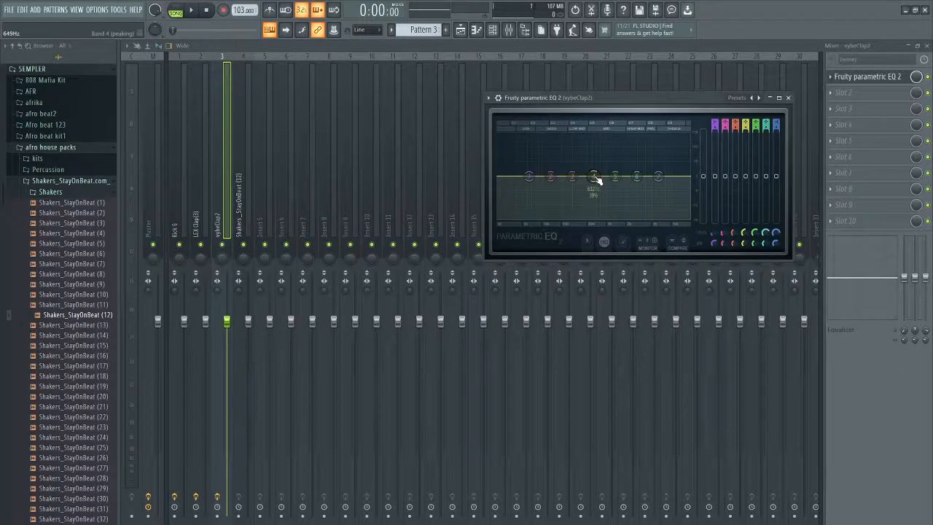
key(space)
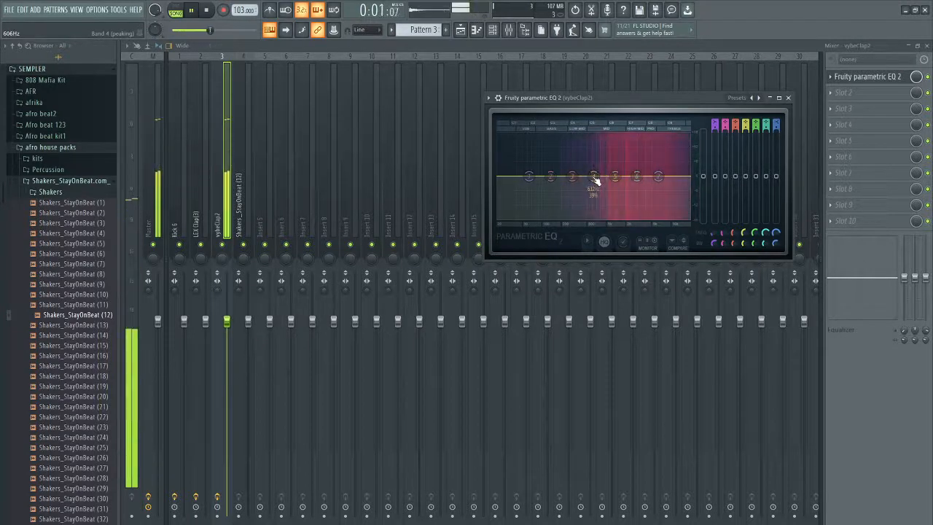
Slightly boost bands 4 and 7 in the vybeClap2 track's Fruity Parametric EQ 2, close the EQ and stop playback.
mouse_move(594, 178)
mouse_down()
mouse_move(593, 167)
mouse_move(593, 192)
mouse_move(595, 169)
mouse_up()
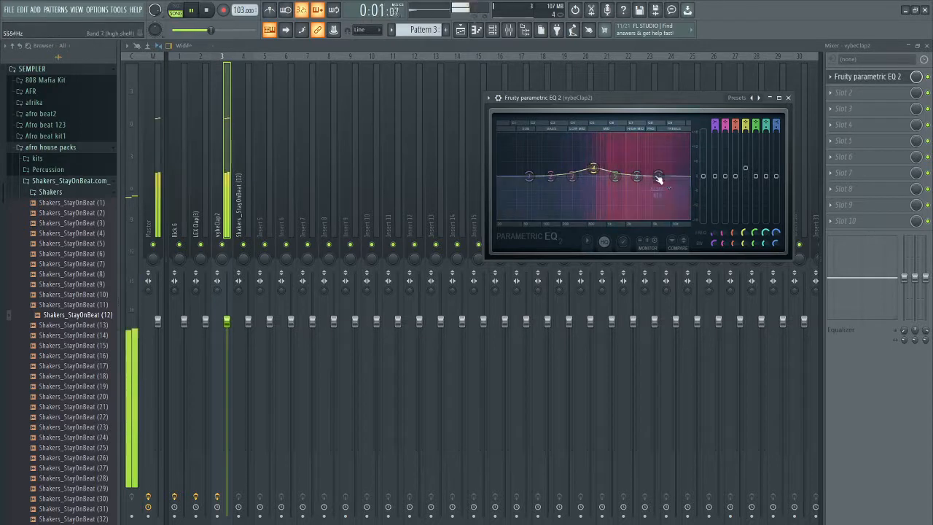
drag(659, 177, 660, 166)
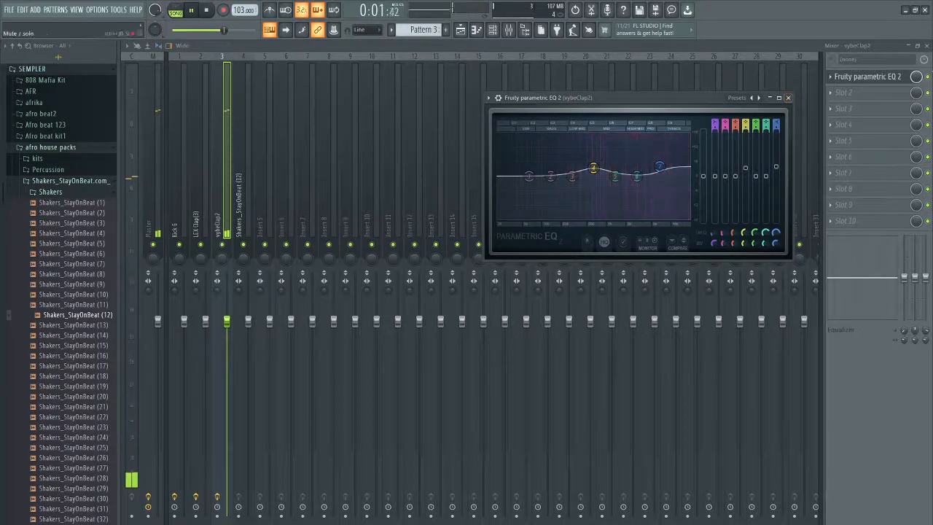
click(789, 98)
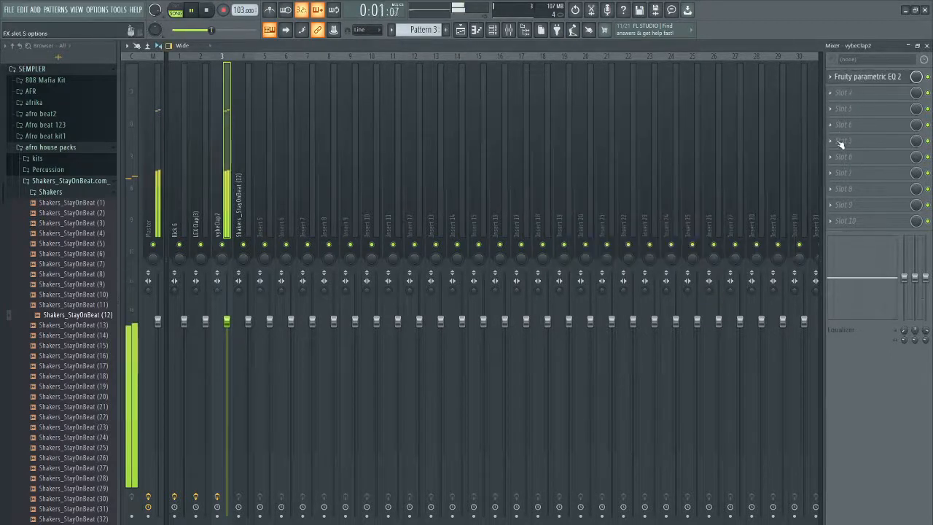
key(space)
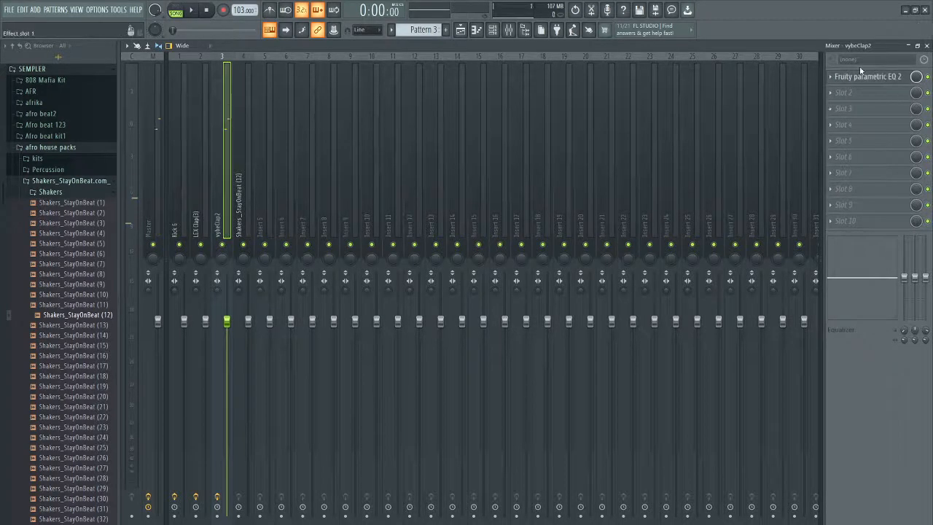
Close the mixer and turn off the vybeClap2 channel's solo in the channel rack.
click(927, 46)
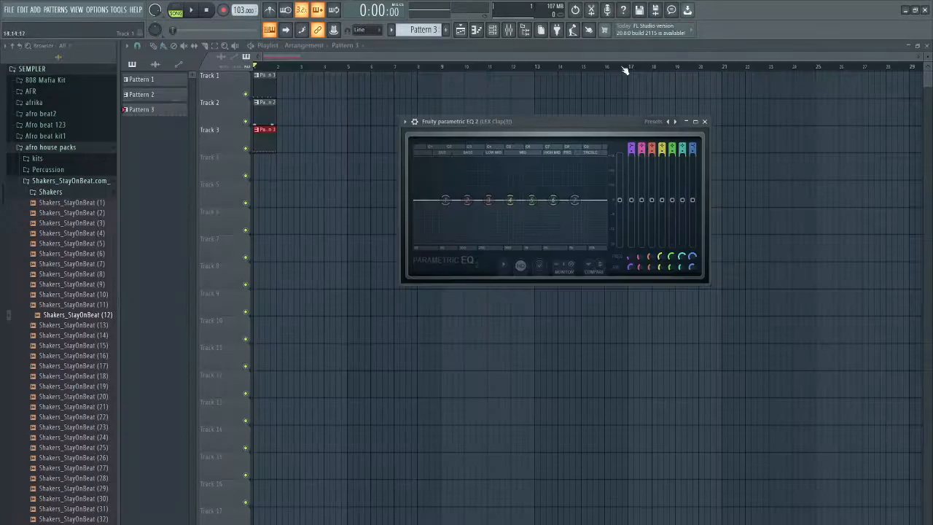
click(494, 31)
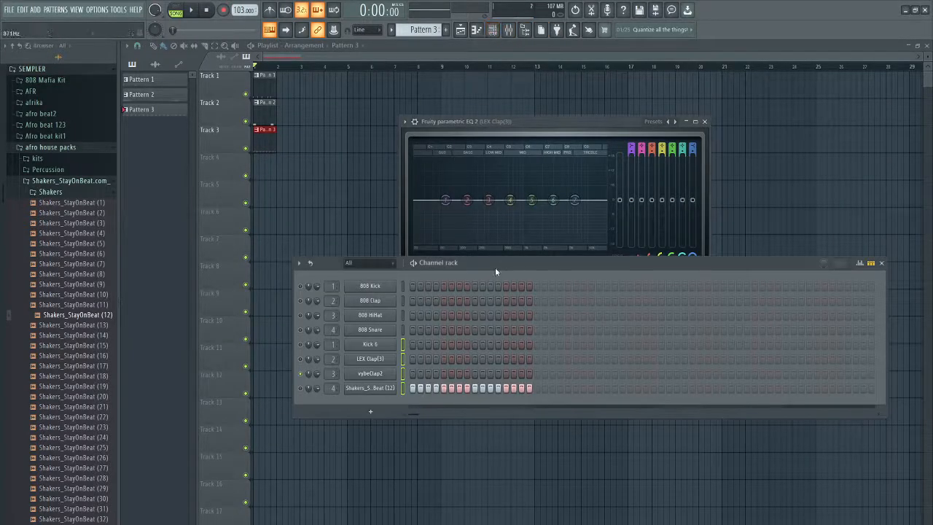
right_click(302, 376)
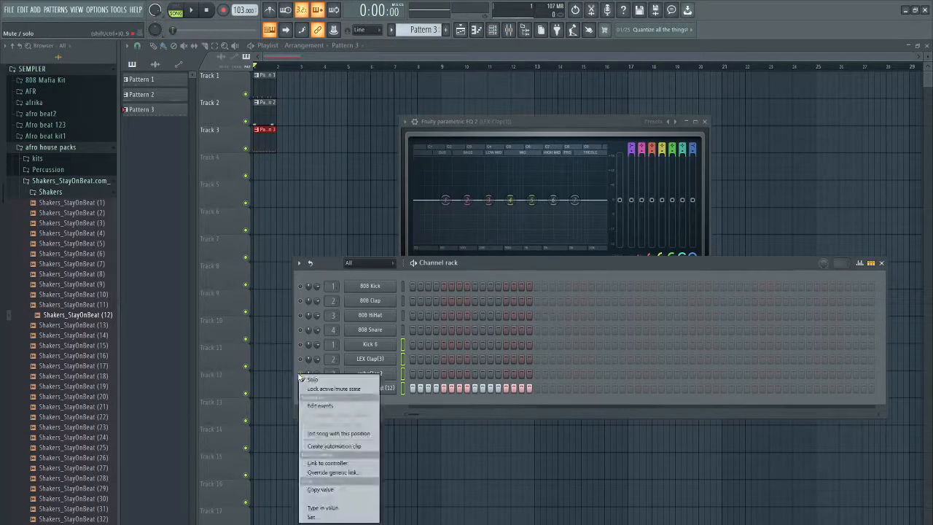
click(311, 388)
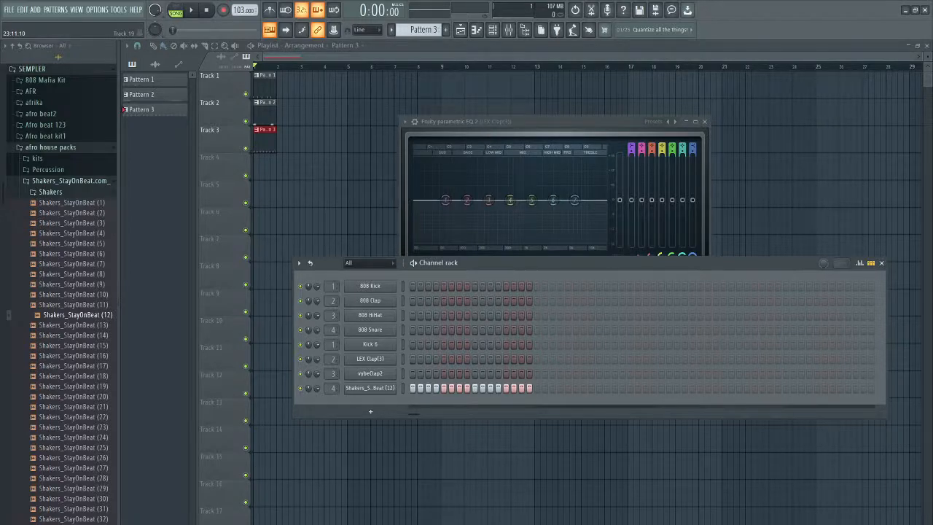
click(781, 524)
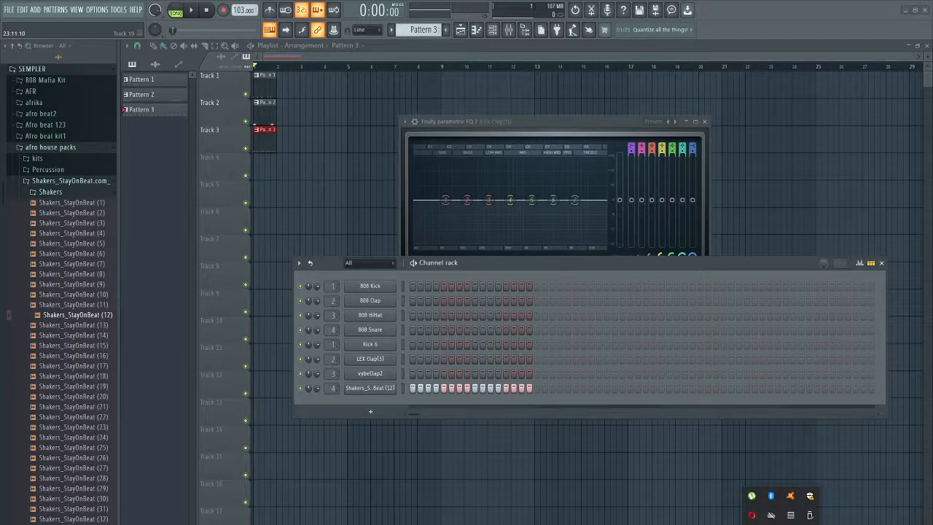
click(781, 524)
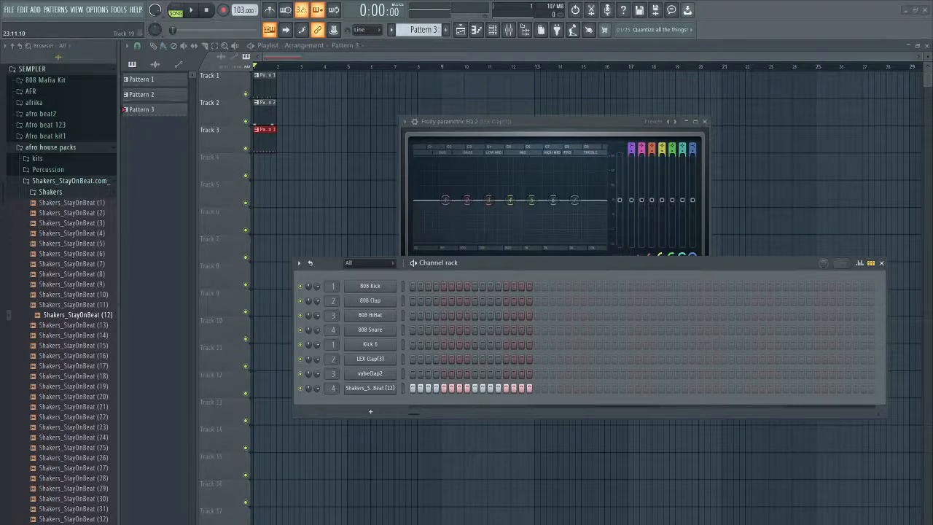
click(883, 263)
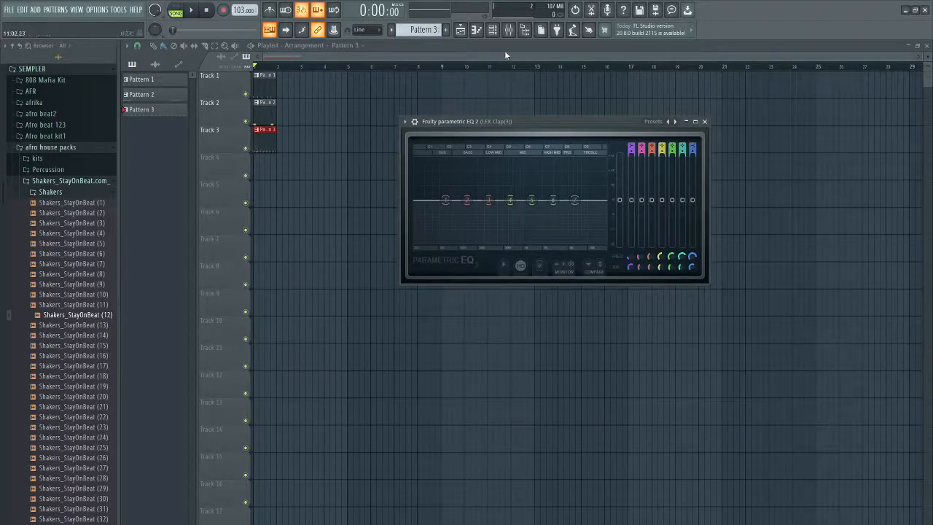
click(496, 32)
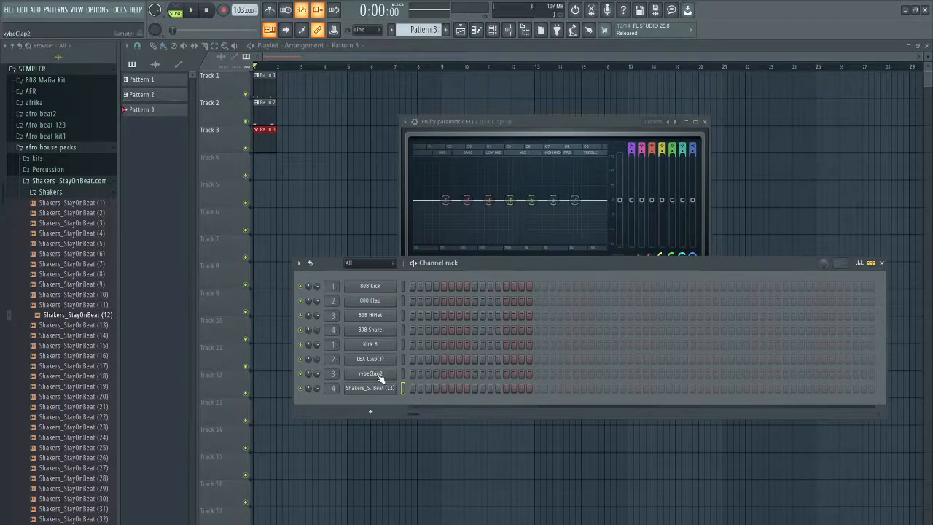
Move the channel rack higher over the playlist and create a new Basic 808 with limiter project.
click(182, 9)
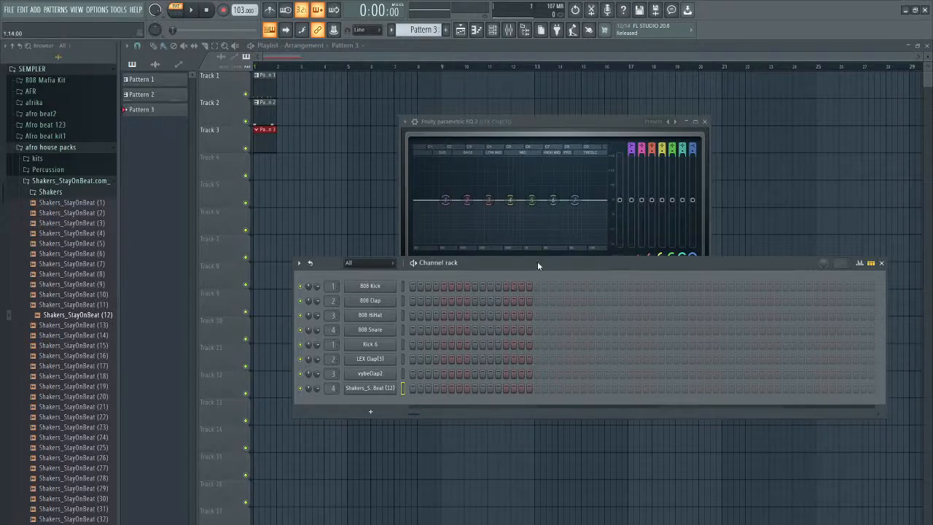
drag(538, 263, 533, 215)
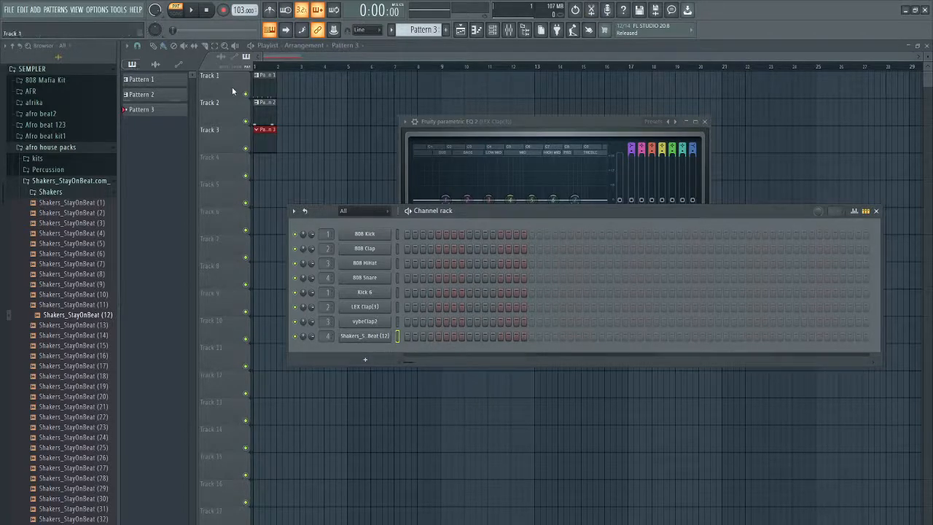
click(10, 10)
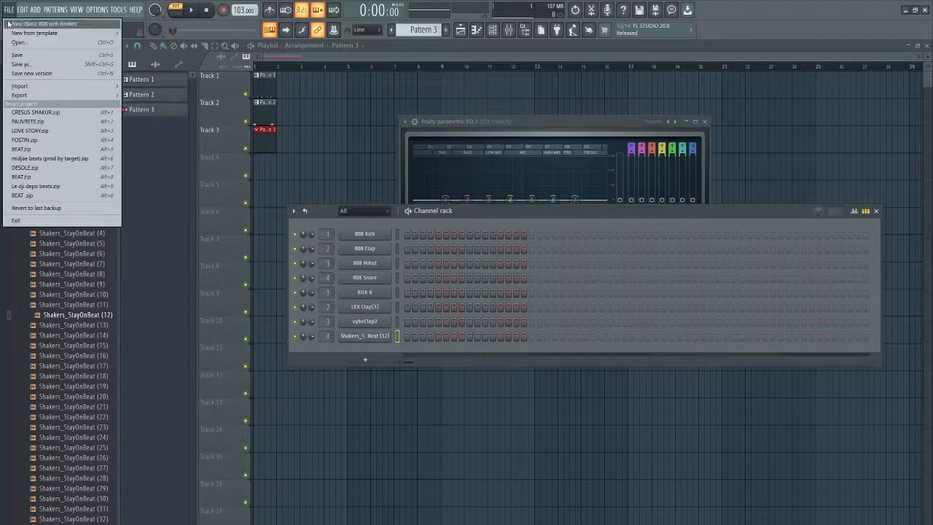
click(13, 22)
click(489, 315)
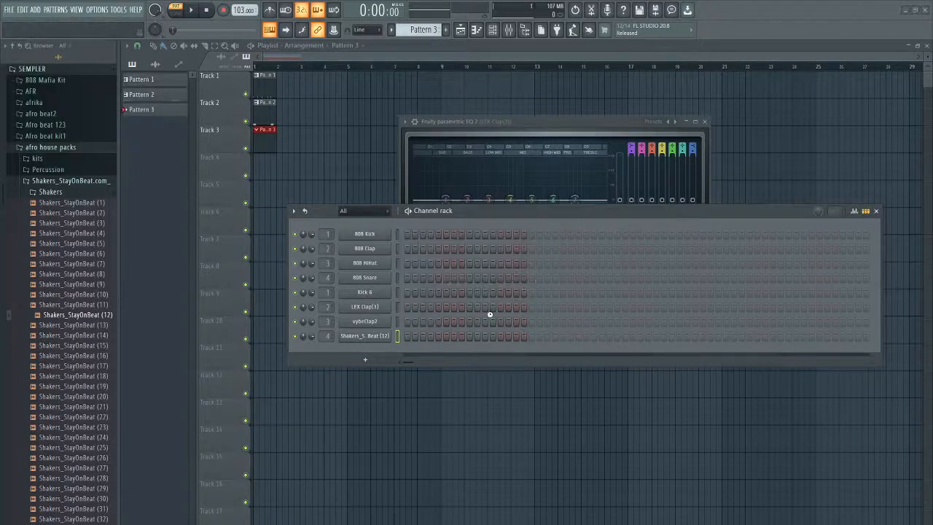
Start playback in song mode with the metronome on and raise the tempo to 140 BPM.
click(176, 10)
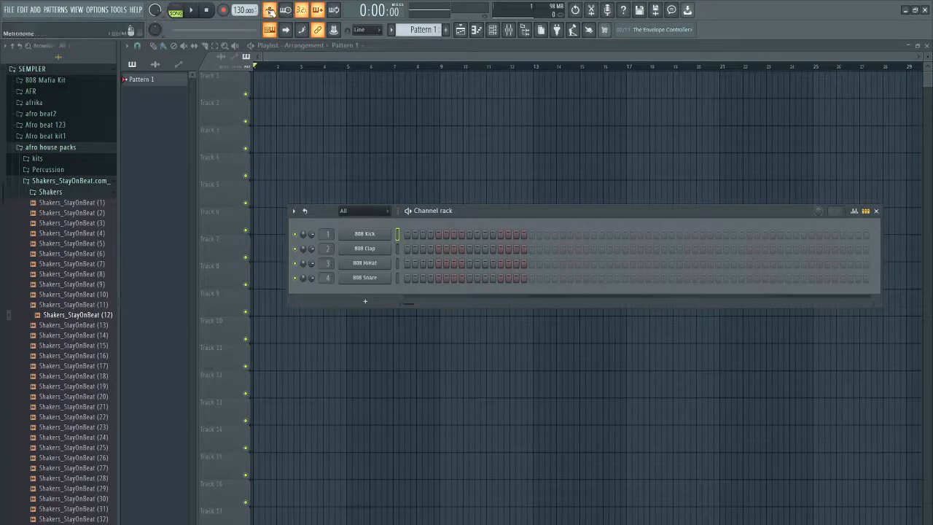
click(191, 10)
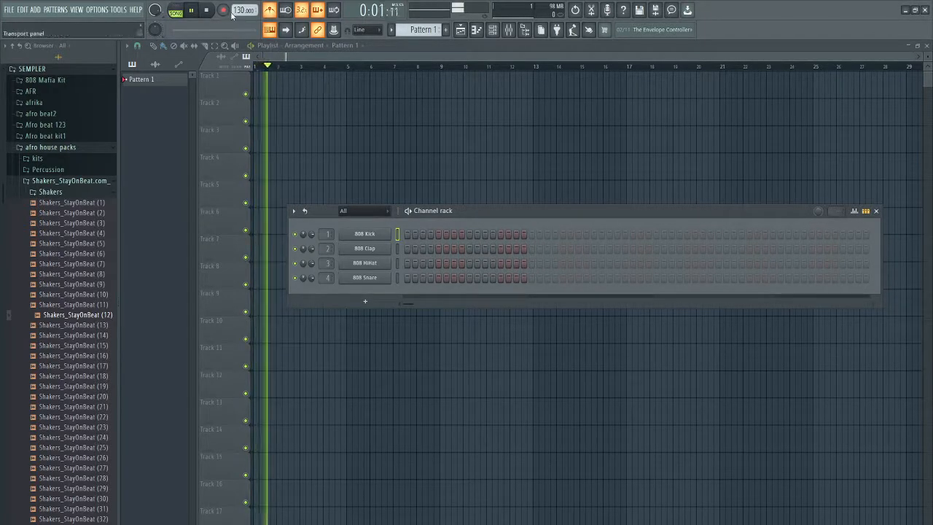
scroll(233, 10, up, 5)
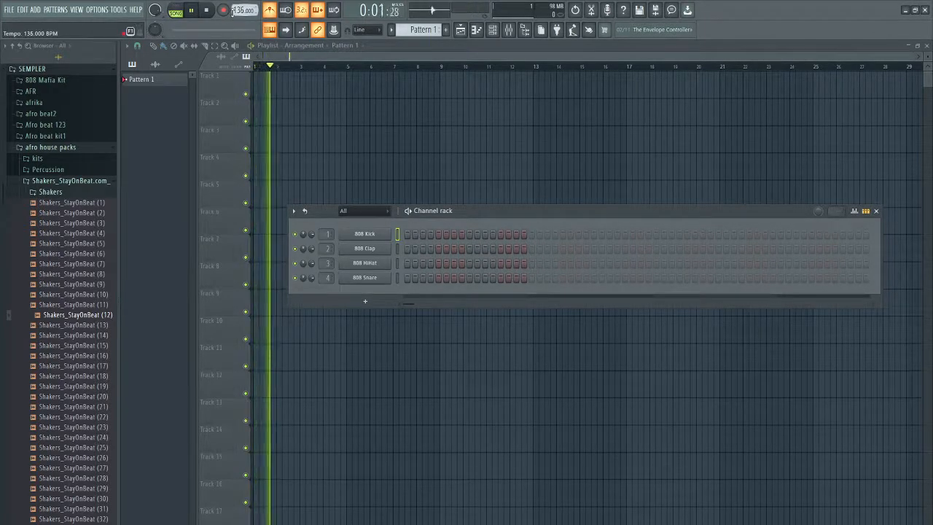
scroll(233, 10, up, 4)
scroll(233, 9, up, 1)
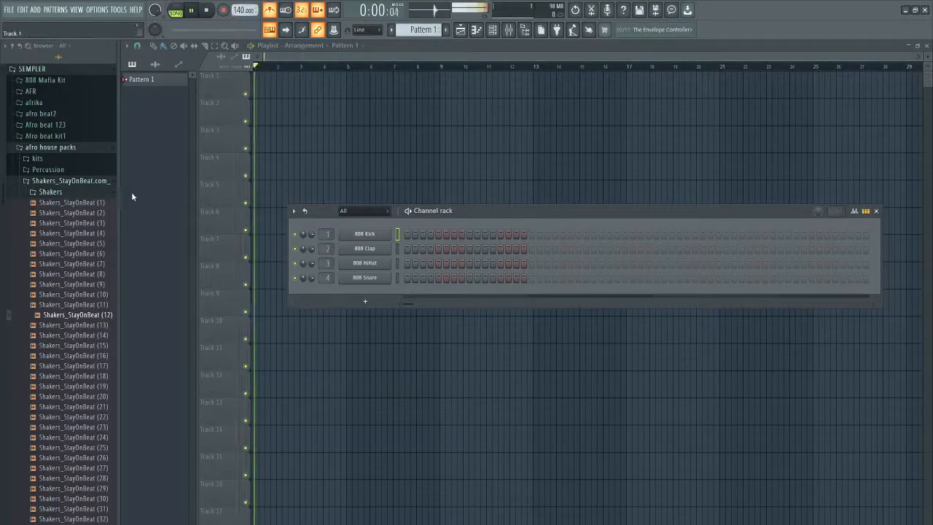
Collapse the afro house packs folder in the browser and expand the NSM DRUM KIT folder.
click(98, 181)
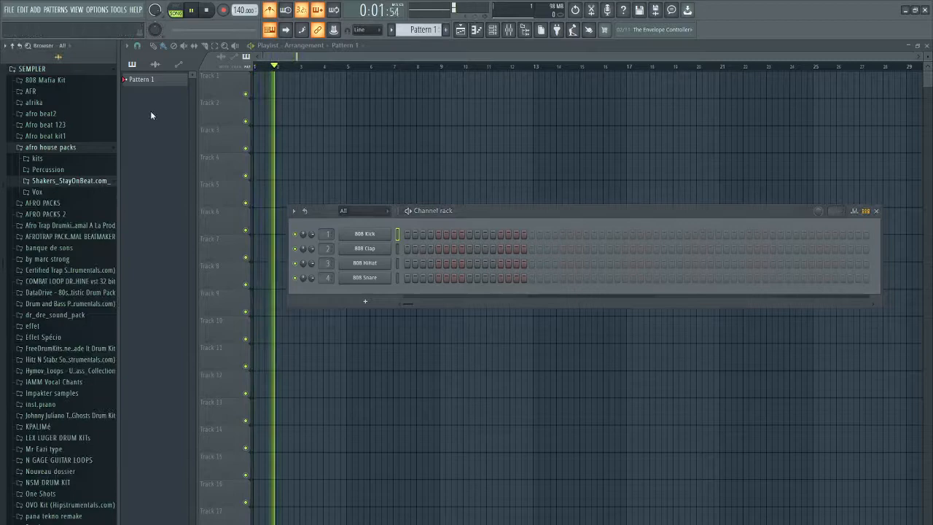
click(73, 147)
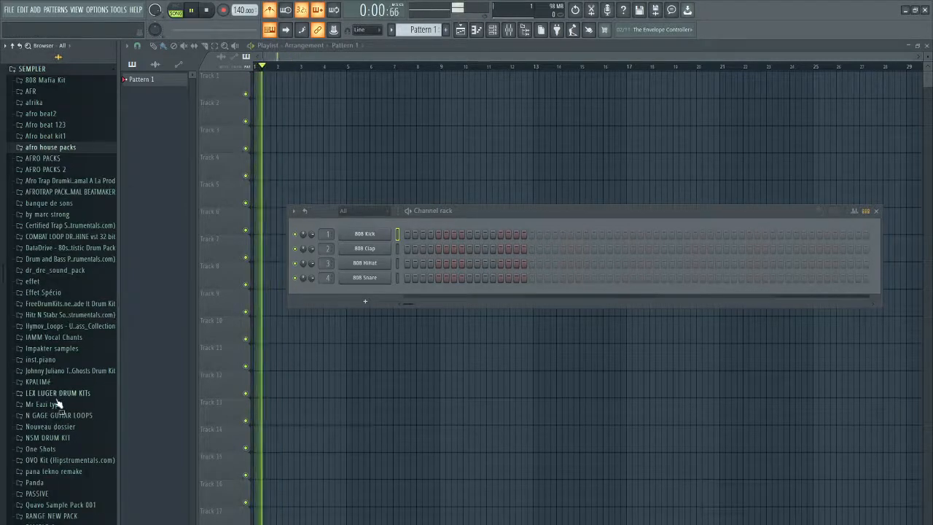
scroll(59, 405, down, 5)
click(73, 255)
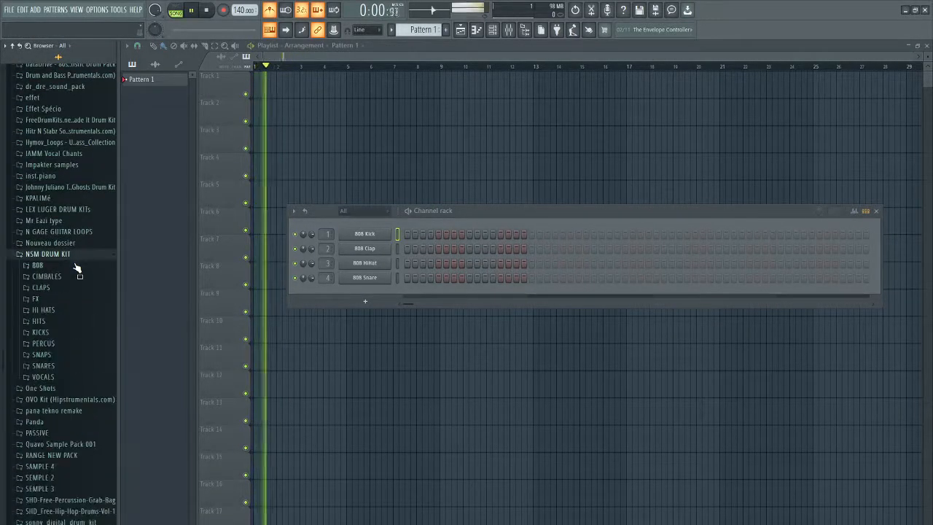
Audition samples in the kit's SNARES folder and add NSM SNARS 8 to the channel rack.
click(59, 365)
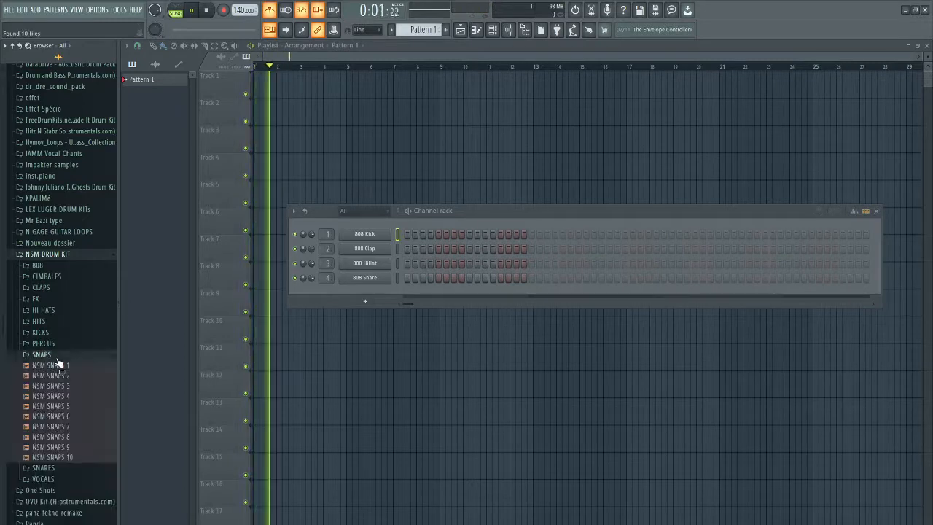
click(59, 365)
click(58, 365)
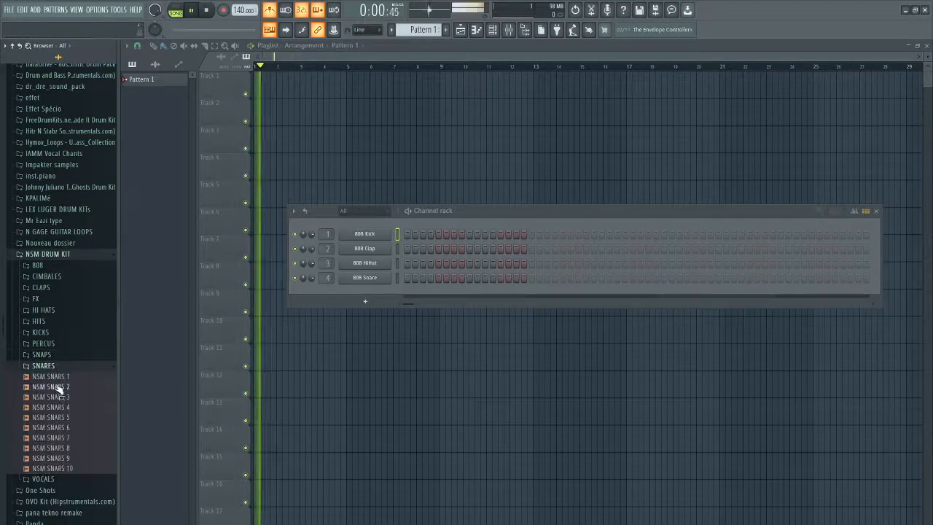
click(70, 449)
drag(70, 453, 312, 291)
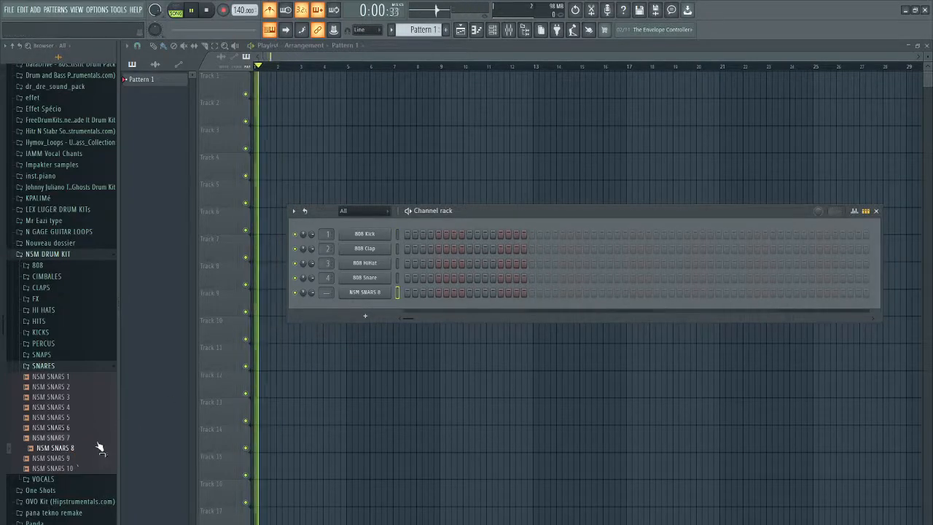
drag(75, 470, 73, 459)
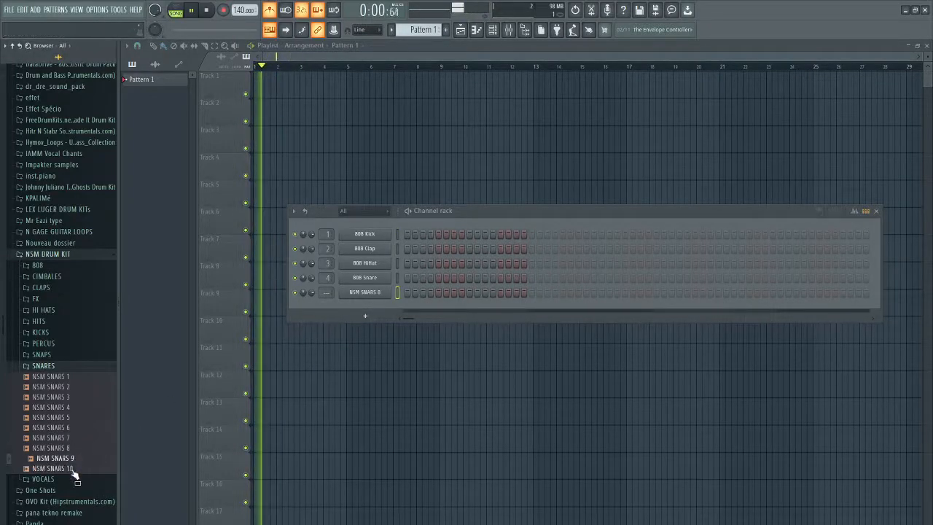
click(75, 448)
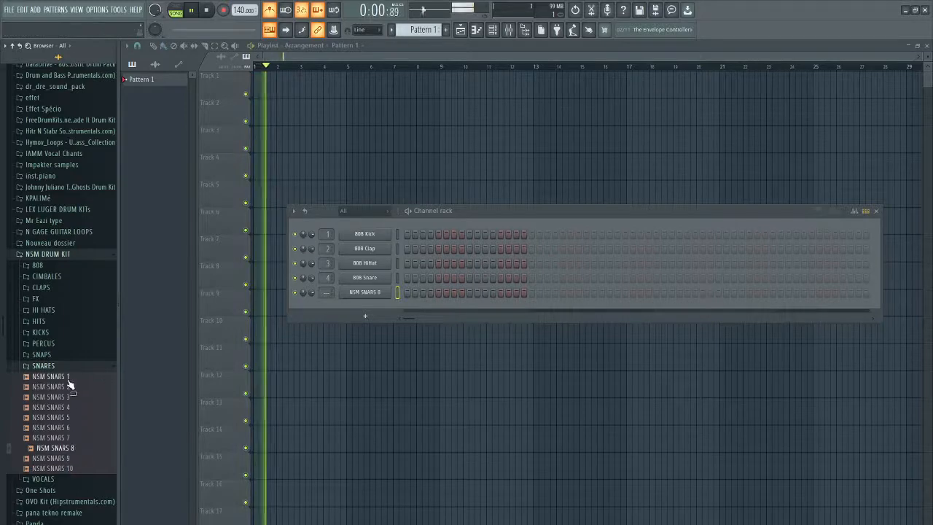
Audition samples in the kit's HI HATS folder and add NSM HI HATS 9 to the channel rack.
click(62, 312)
click(55, 339)
click(57, 351)
click(62, 362)
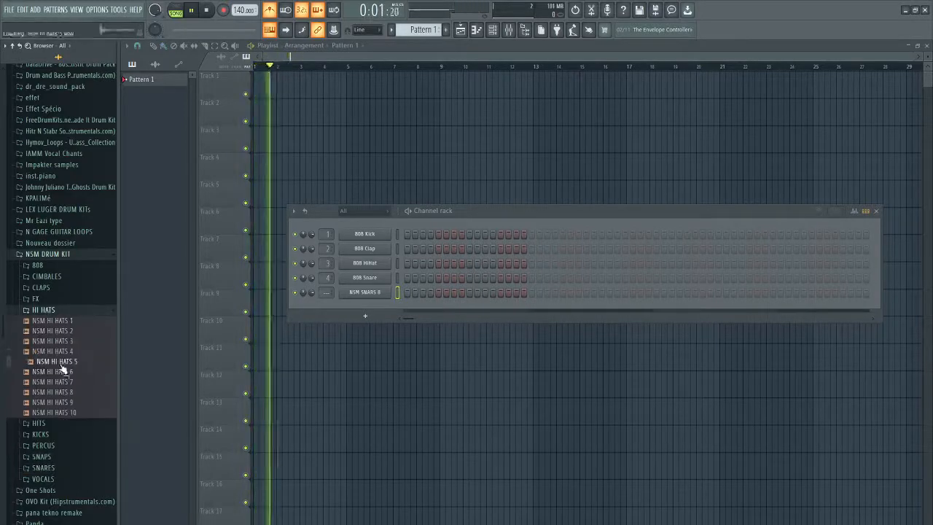
click(63, 372)
click(65, 383)
click(68, 394)
click(69, 404)
drag(68, 404, 364, 298)
Slightly adjust the sample start of NSM HI HATS 9 in its channel settings and close them.
click(382, 309)
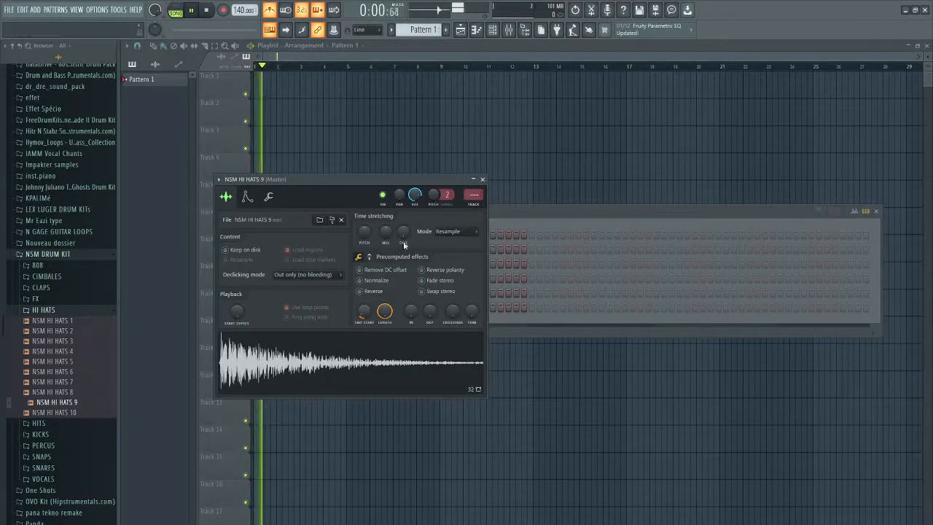
drag(367, 313, 367, 308)
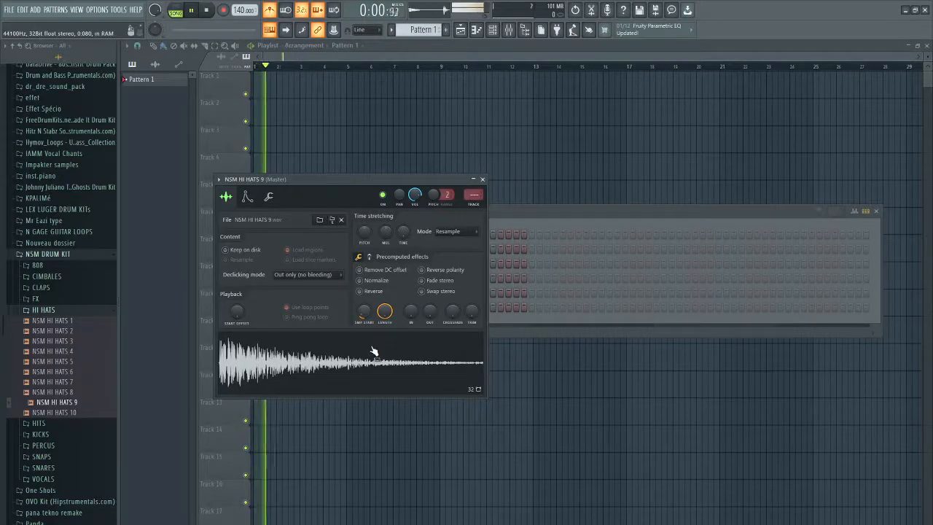
click(482, 178)
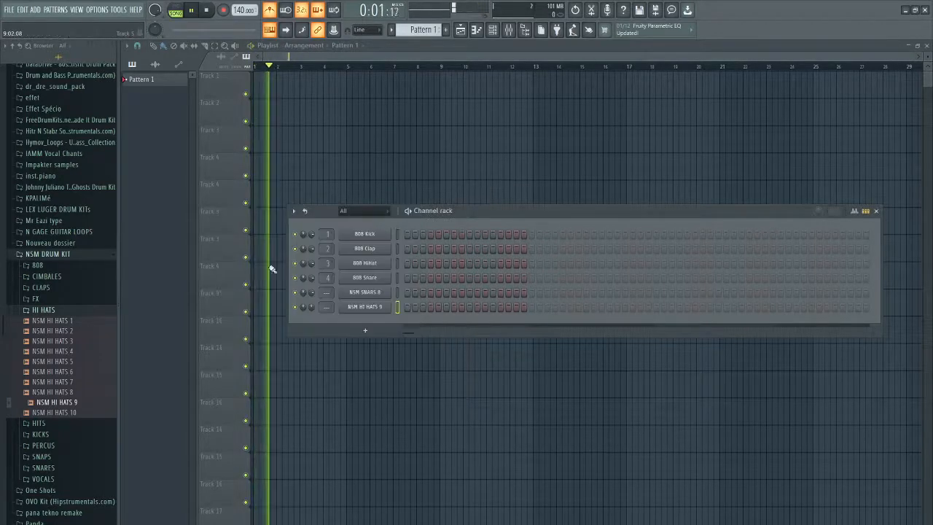
Collapse the HI HATS folder, place Pattern 1 at bar 1 of playlist Track 1 and show the channel rack.
click(43, 310)
click(269, 80)
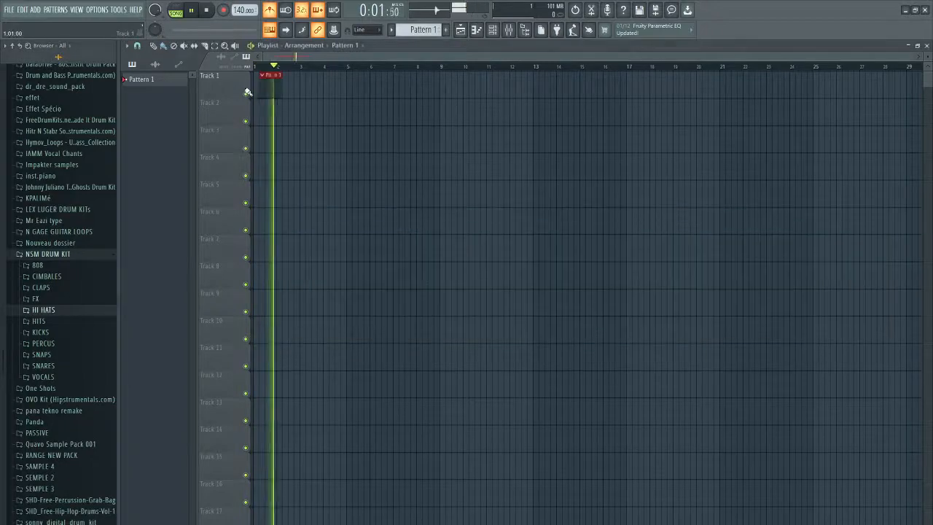
key(F6)
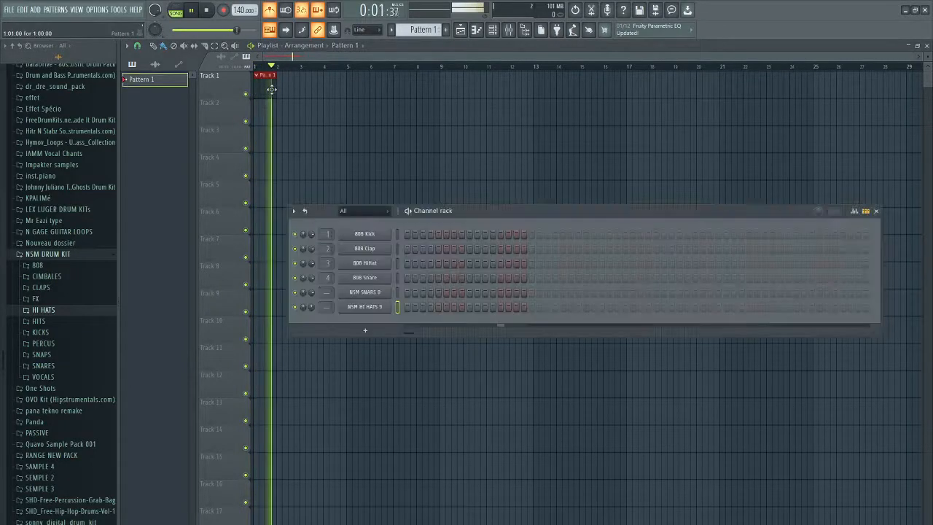
In Pattern 1, add C5 notes for NSM SNARS 8 on step 9 of bar 1 and steps 3 and 9 of bar 2, then close the piano roll.
right_click(380, 295)
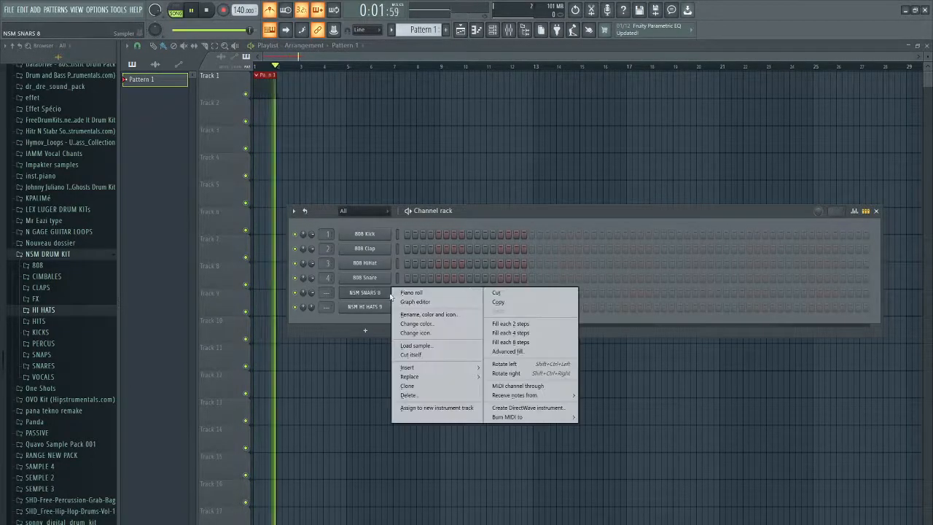
click(415, 295)
scroll(256, 357, up, 10)
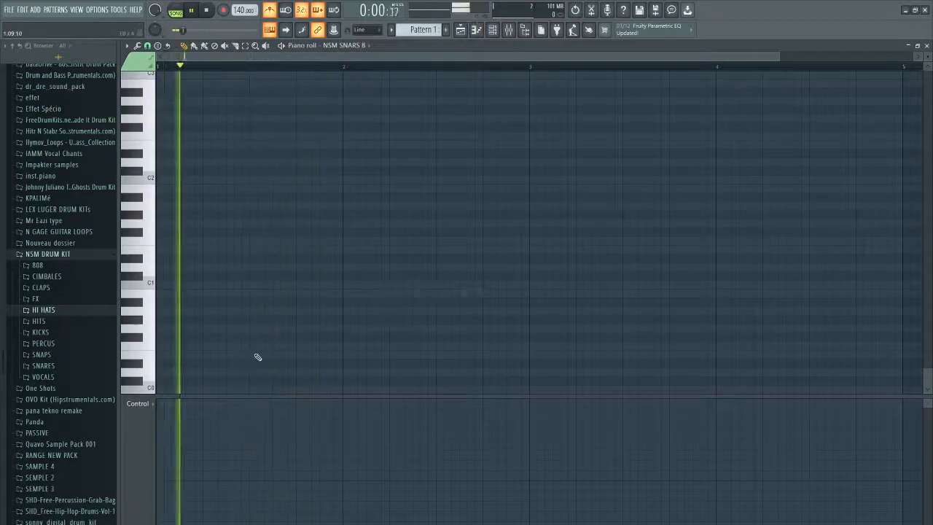
scroll(257, 356, up, 3)
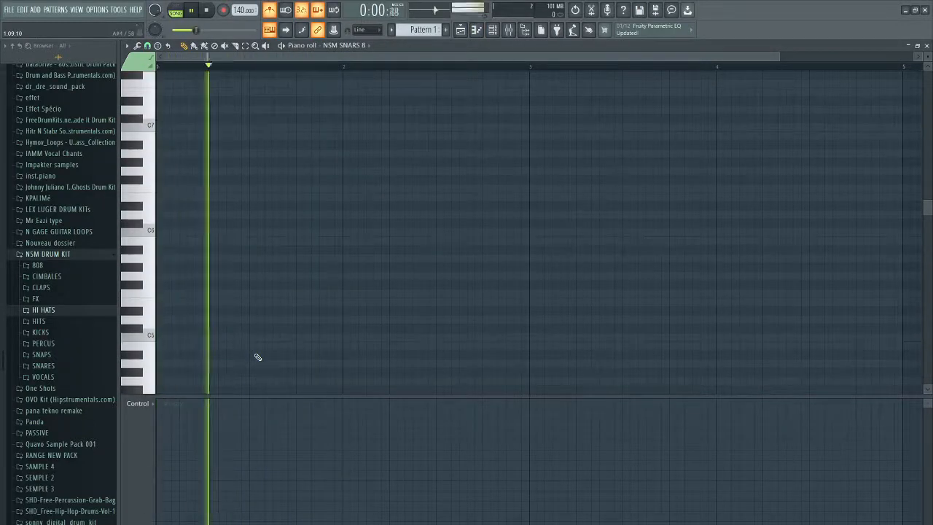
click(253, 339)
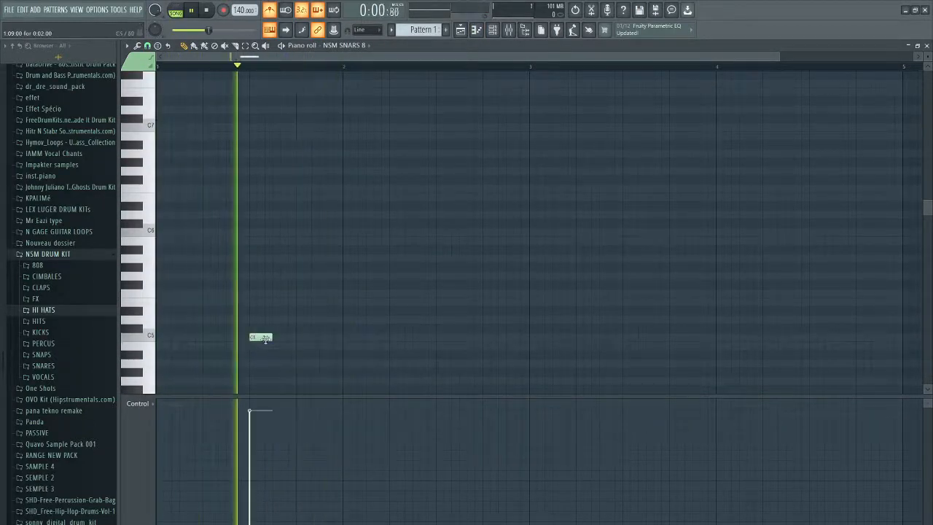
click(438, 339)
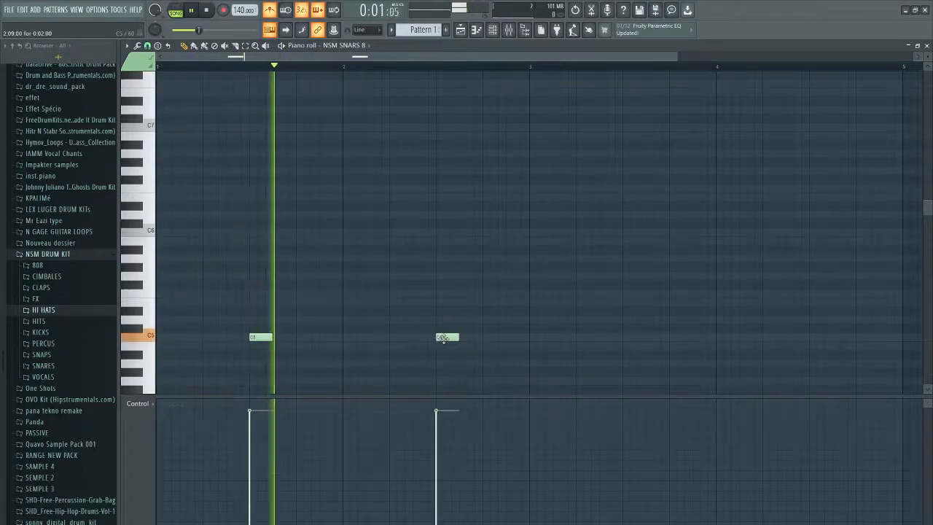
click(369, 339)
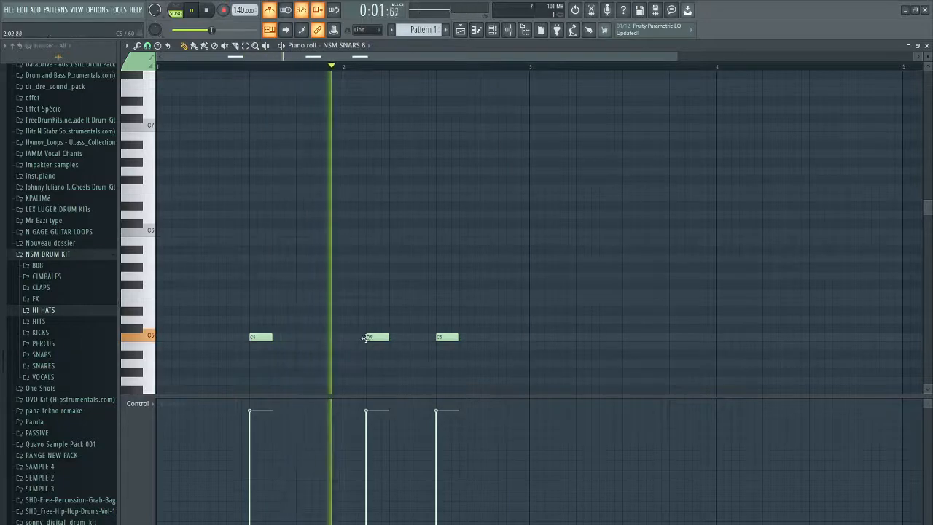
click(927, 46)
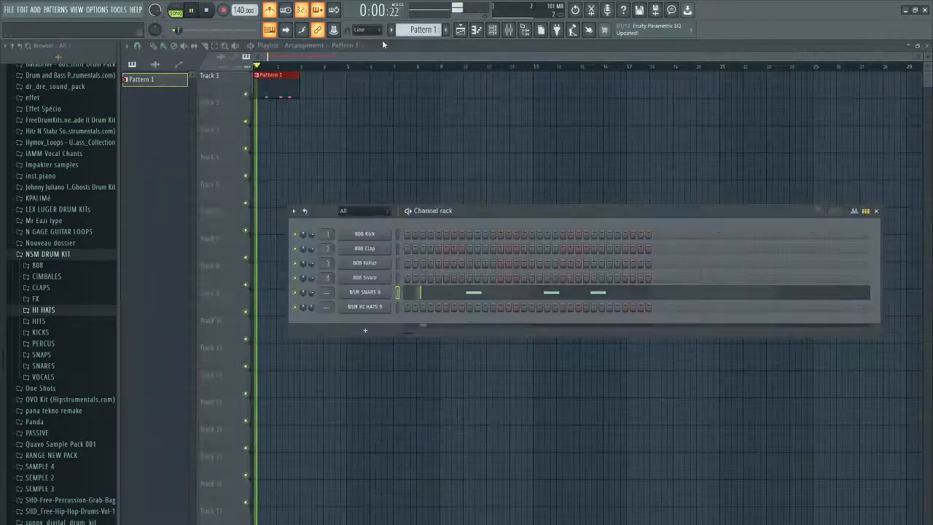
Create Pattern 2, place it at bar 1 of playlist Track 2 and show the channel rack.
scroll(417, 31, up, 1)
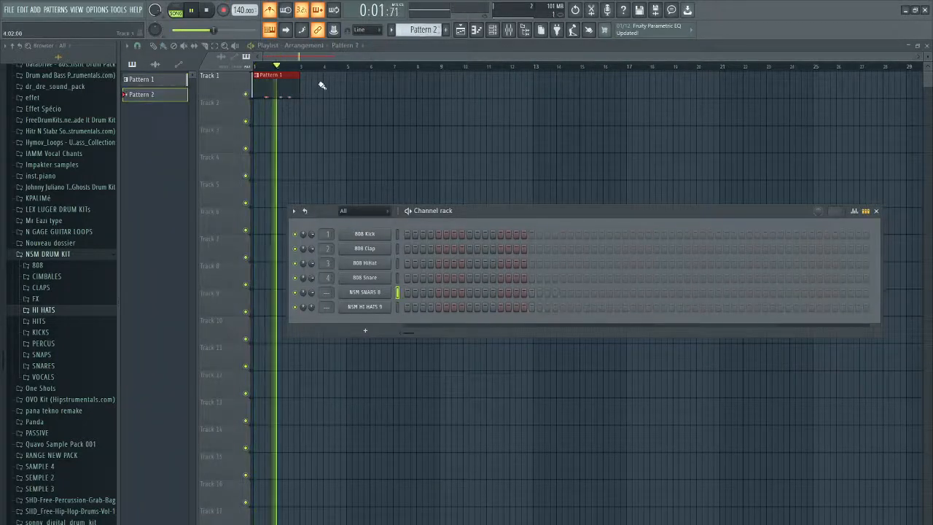
click(255, 122)
click(256, 121)
key(F6)
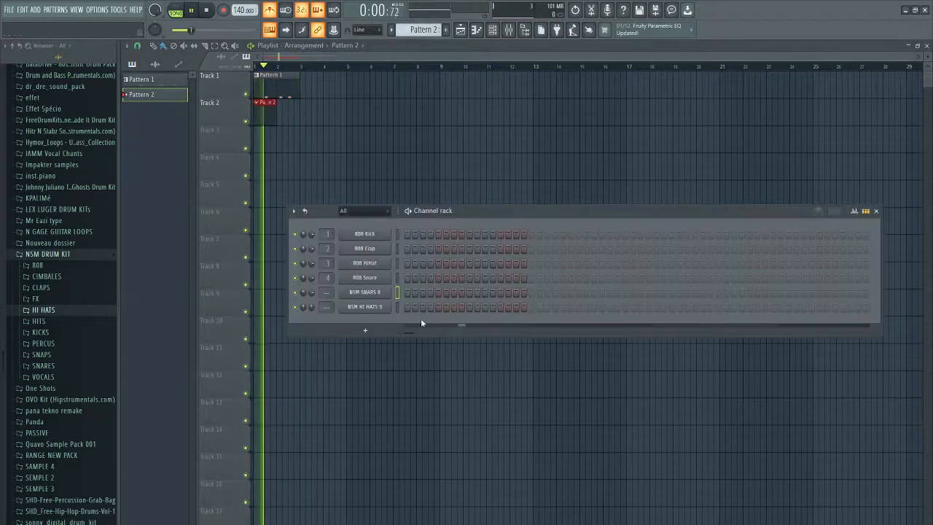
Enter one-step C5 notes for NSM HI HATS 9 on every second step of bar 1, plus extra notes on steps 14 and 16.
right_click(386, 307)
click(413, 308)
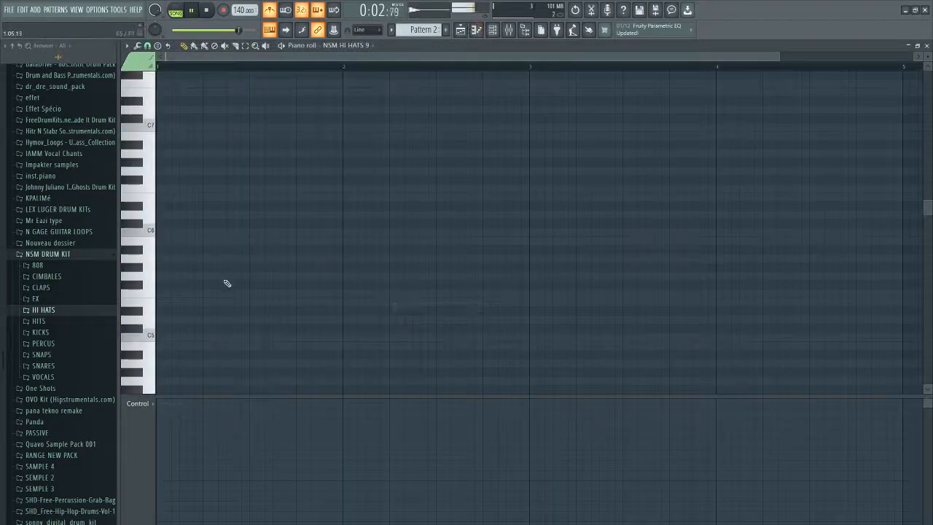
click(160, 338)
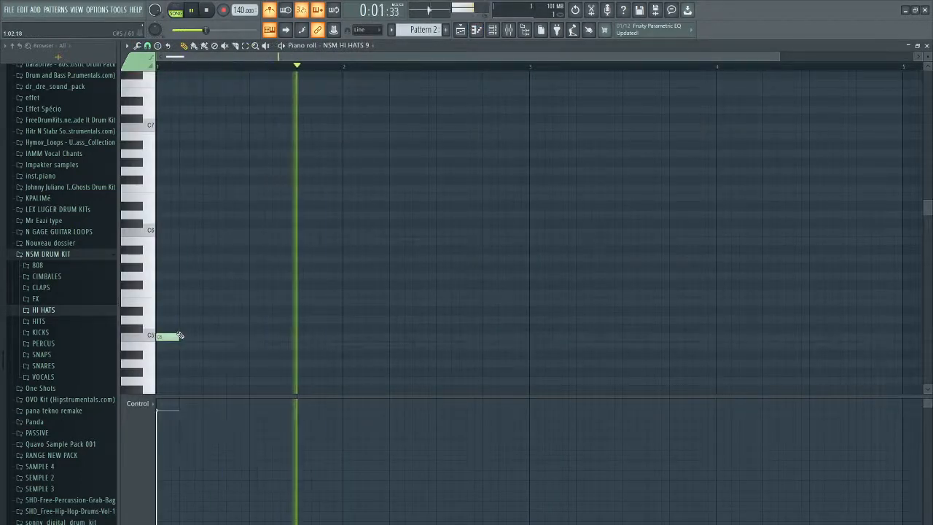
click(184, 338)
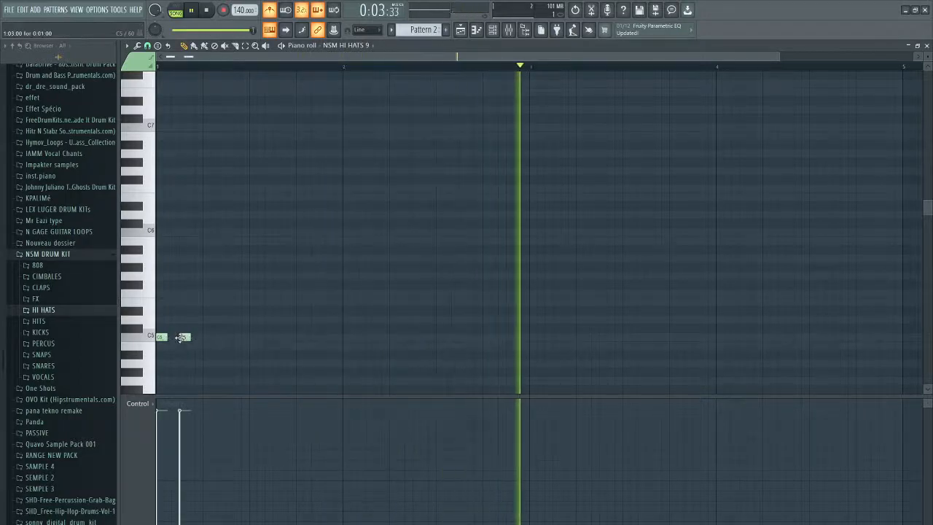
click(205, 337)
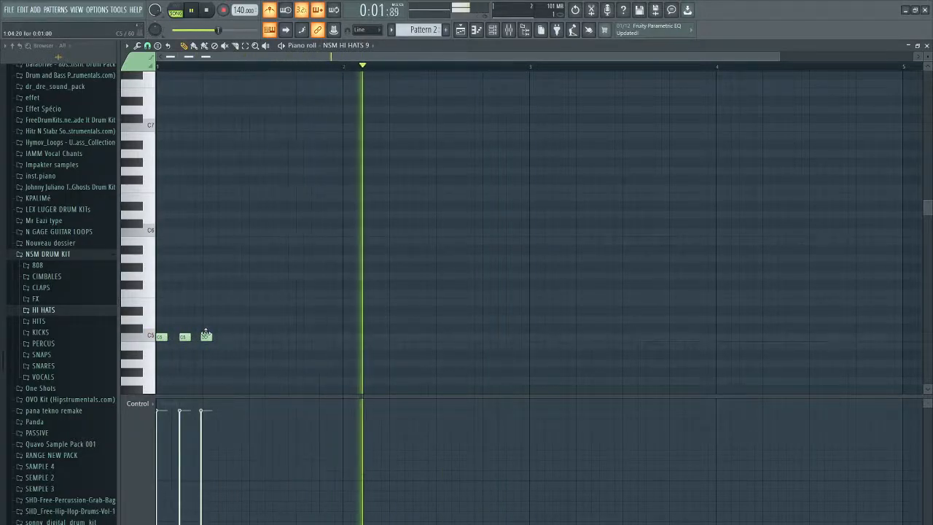
click(230, 337)
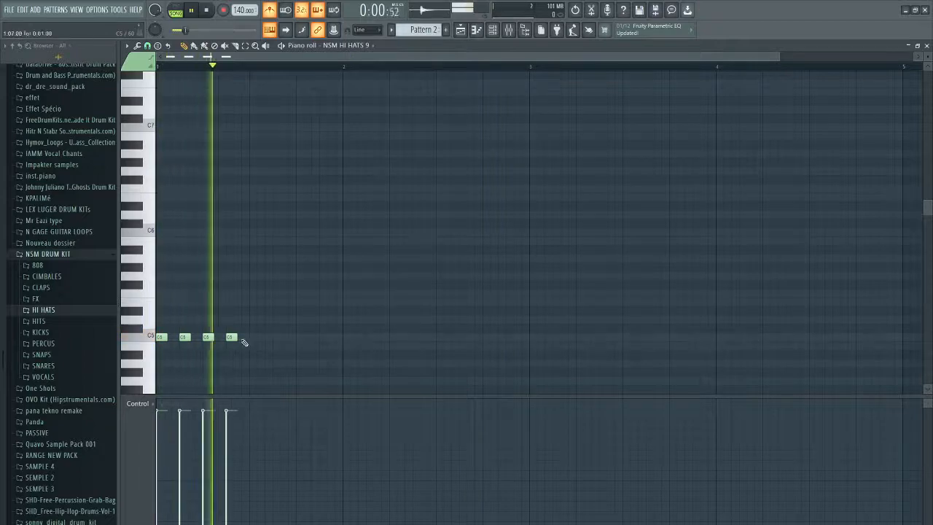
click(255, 338)
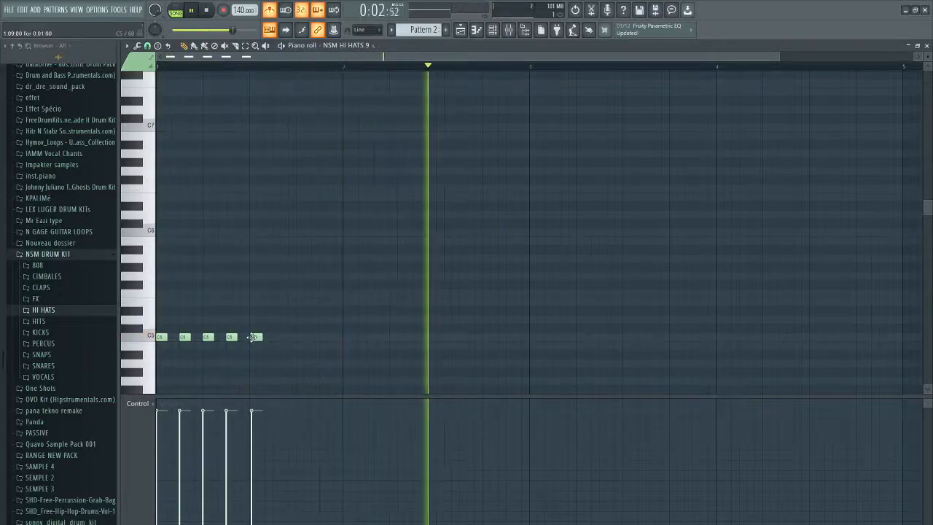
click(277, 337)
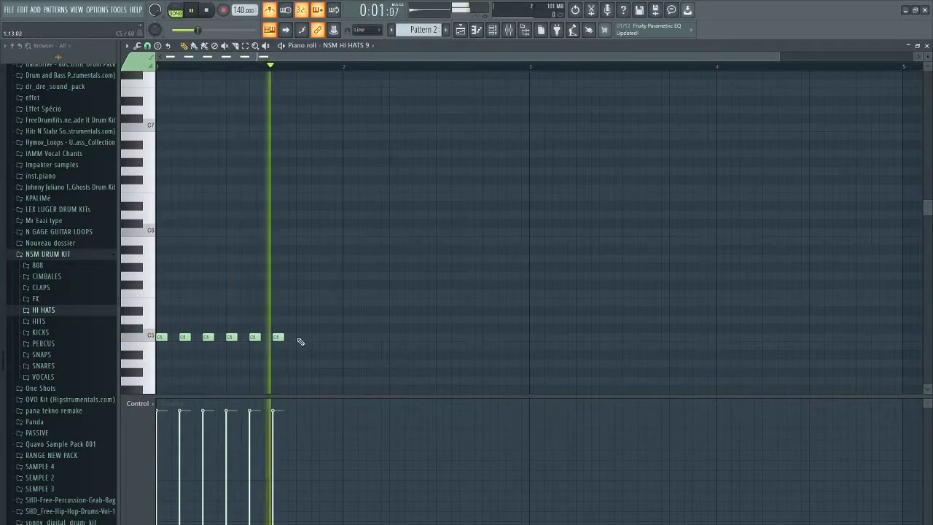
click(300, 338)
click(324, 338)
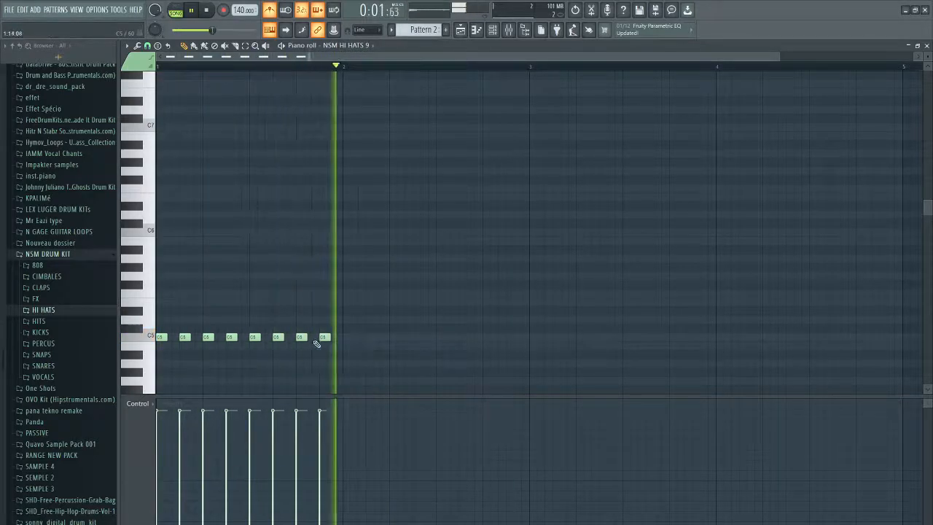
click(312, 338)
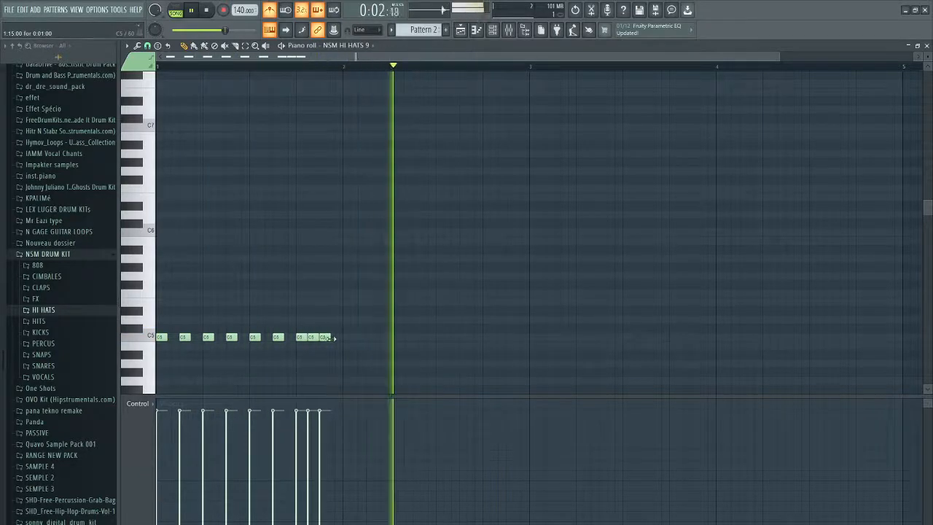
click(335, 337)
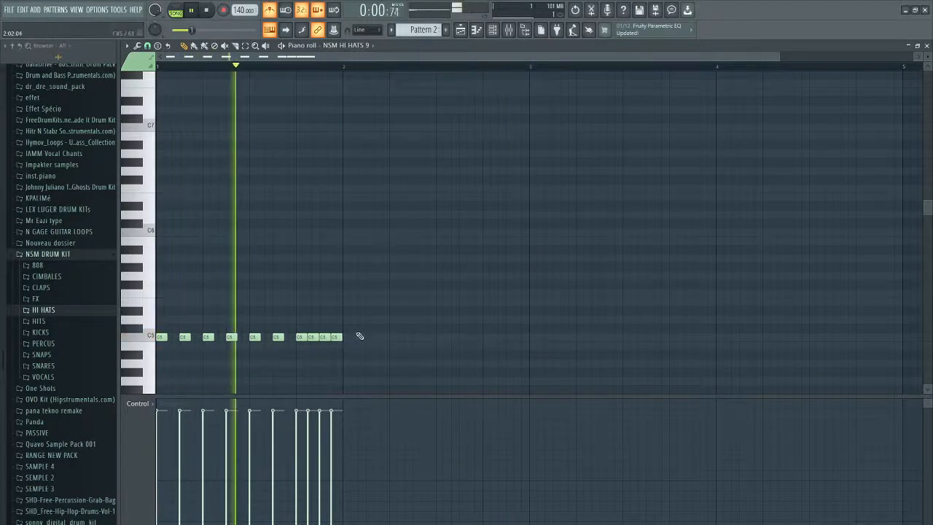
Duplicate the bar 1 hi-hat notes into bar 2 and delete the copies on steps 14 and 16.
drag(368, 315, 348, 347)
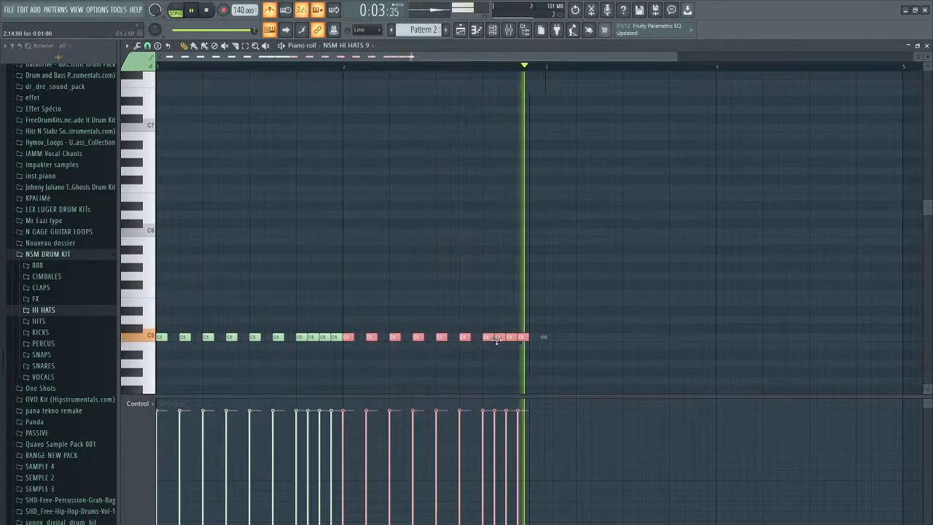
right_click(499, 338)
right_click(526, 337)
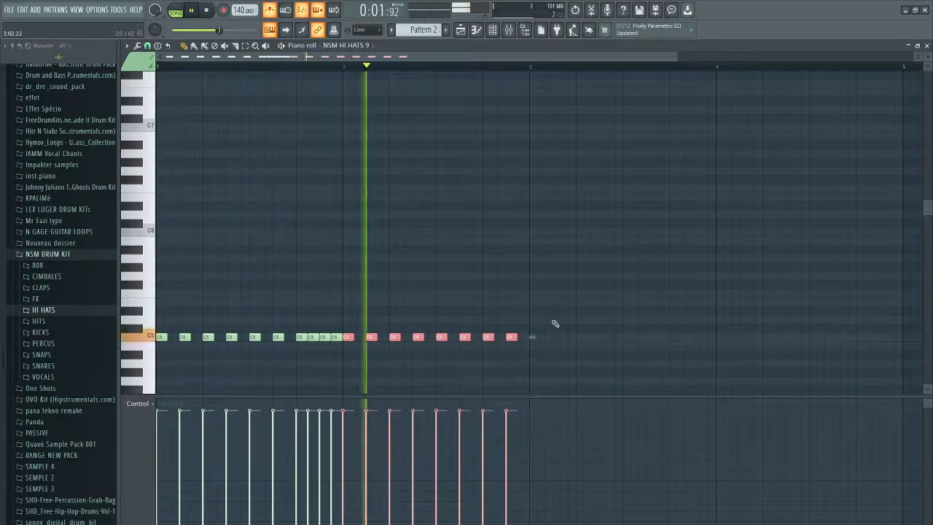
click(514, 356)
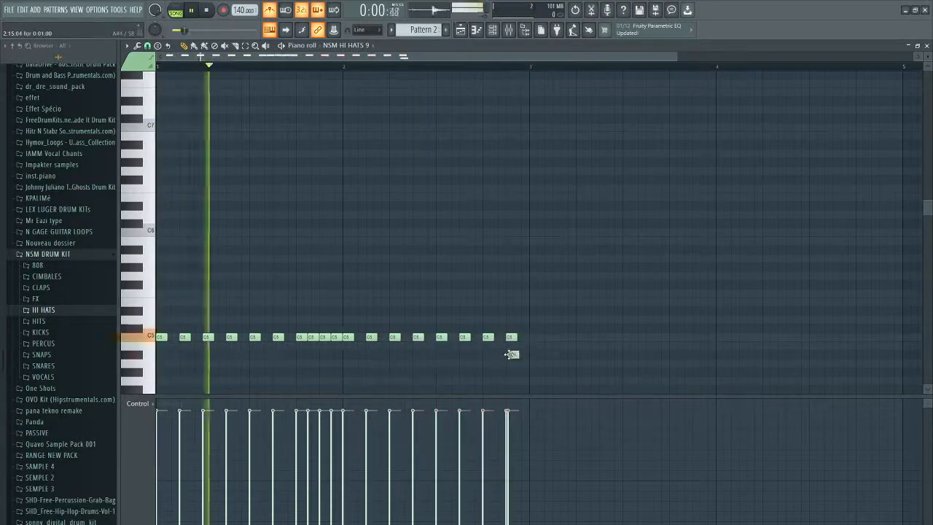
right_click(514, 355)
drag(511, 335, 511, 340)
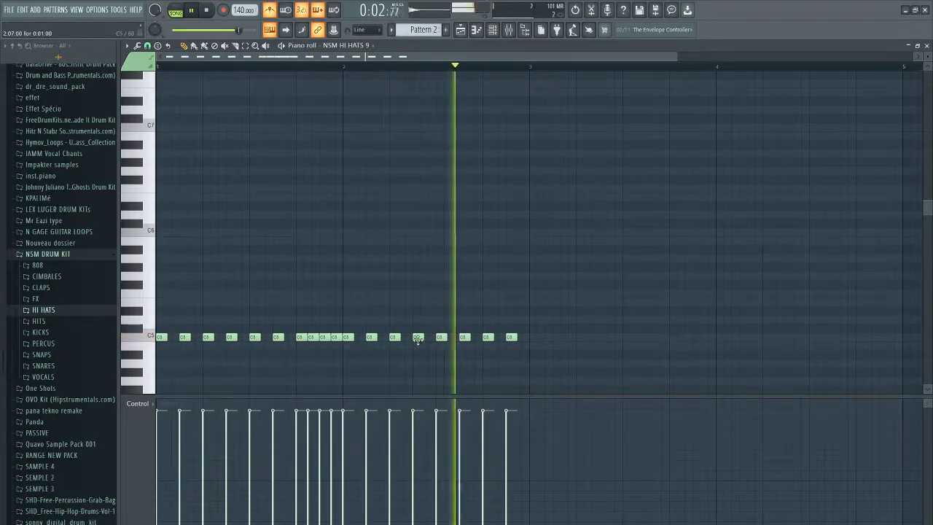
Turn the hi-hat hit on step 5 of bar 2 into a roll of three very short notes with reduced velocities, and close the piano roll.
drag(419, 339, 414, 339)
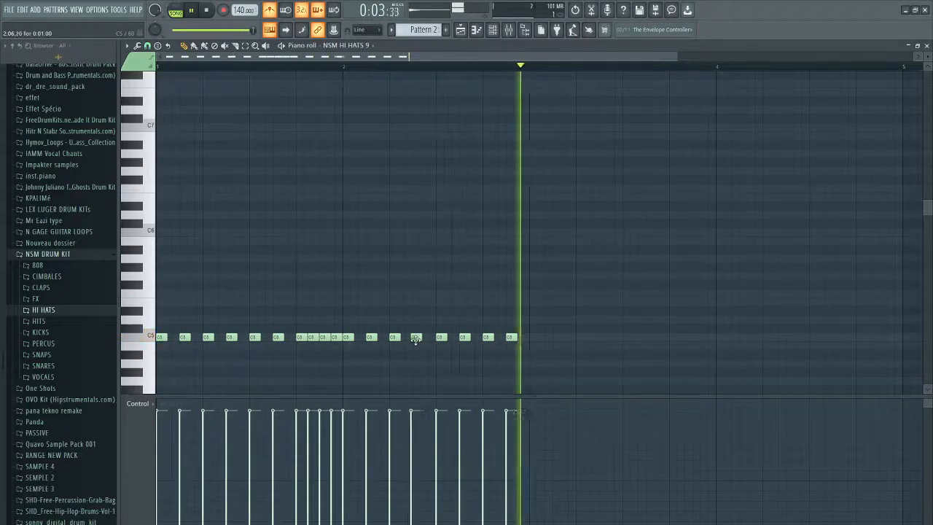
drag(414, 340, 390, 340)
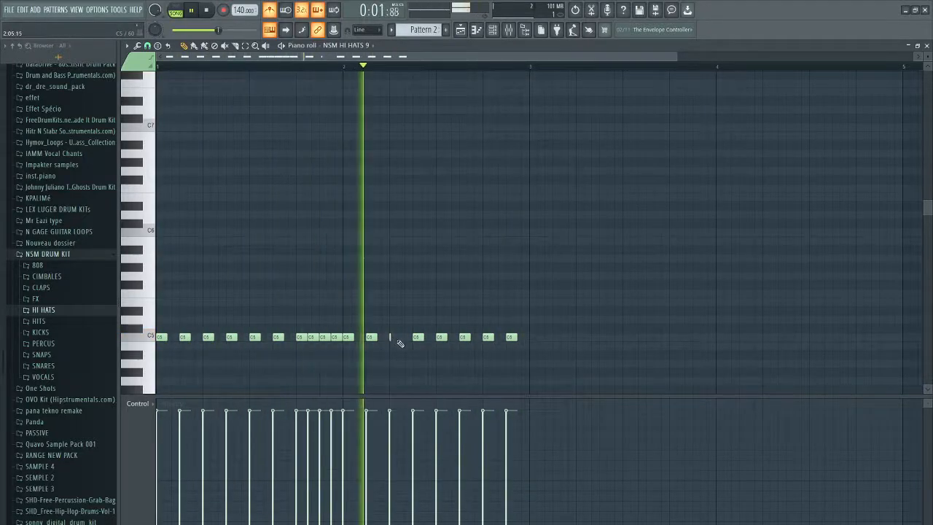
click(399, 339)
click(405, 339)
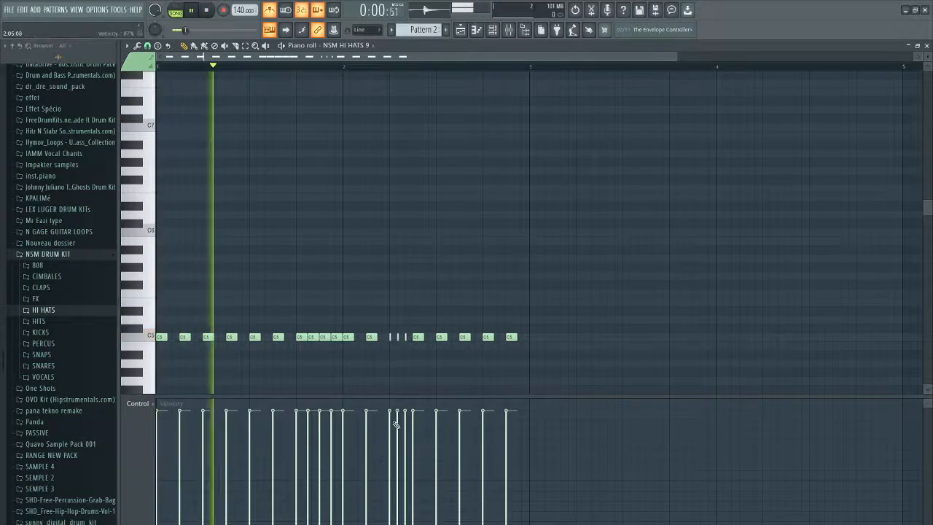
mouse_move(392, 430)
mouse_down()
mouse_move(394, 441)
mouse_move(405, 432)
mouse_up()
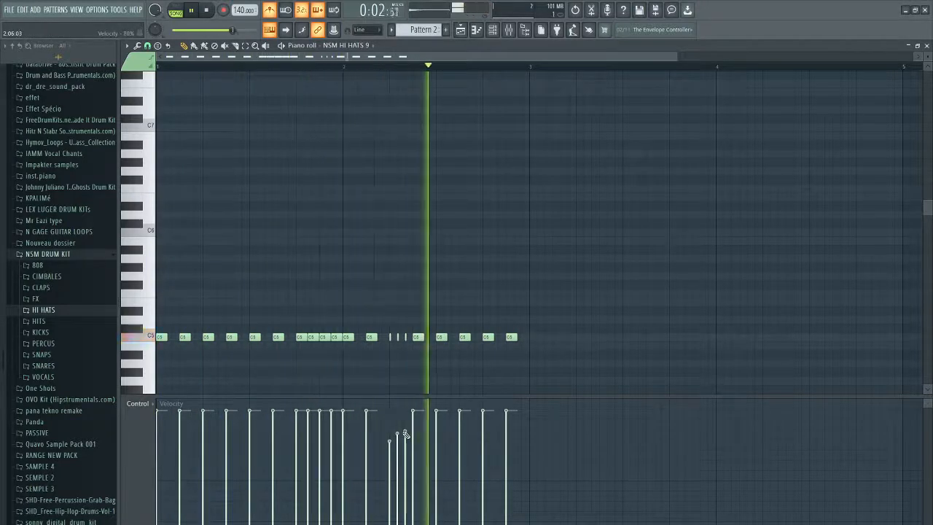
click(926, 46)
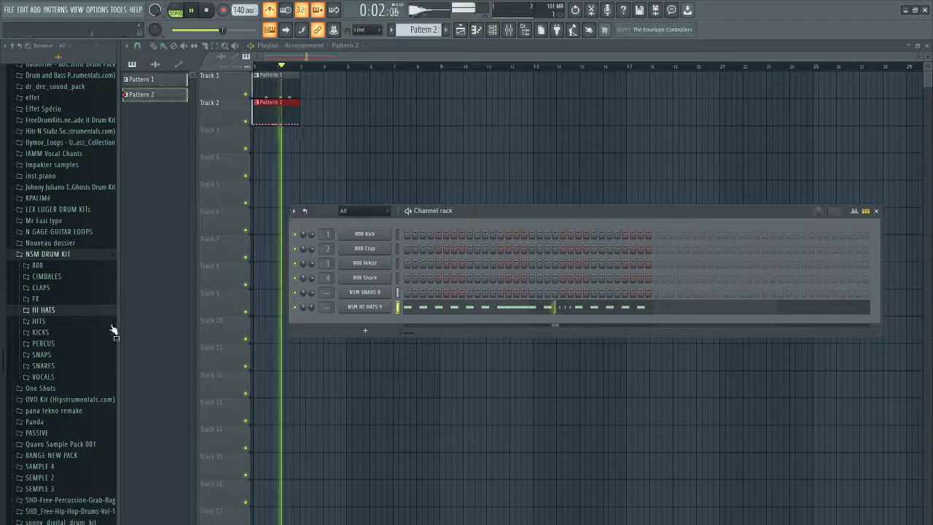
Audition samples in the kit's KICKS folder, add NSM KICKS 9 to the channel rack and replace it with NSM KICKS 7.
click(73, 333)
click(72, 426)
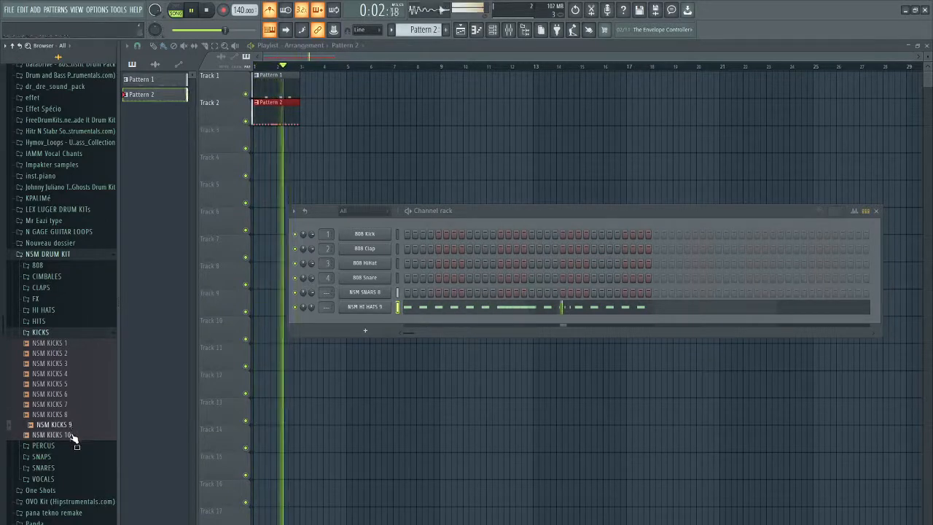
drag(73, 434, 168, 380)
drag(370, 318, 359, 323)
click(87, 407)
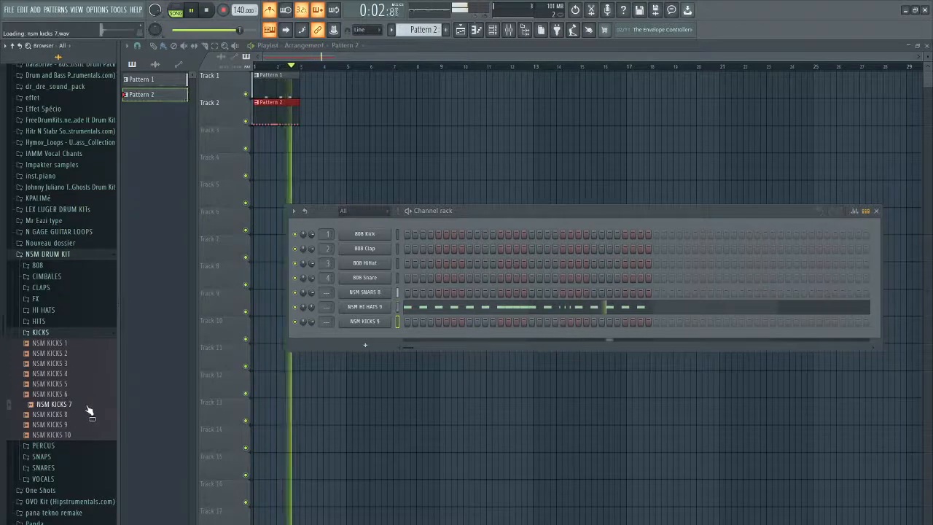
drag(277, 355, 362, 322)
Create Pattern 3, place it at bar 1 of playlist Track 3 and show the channel rack.
key(F6)
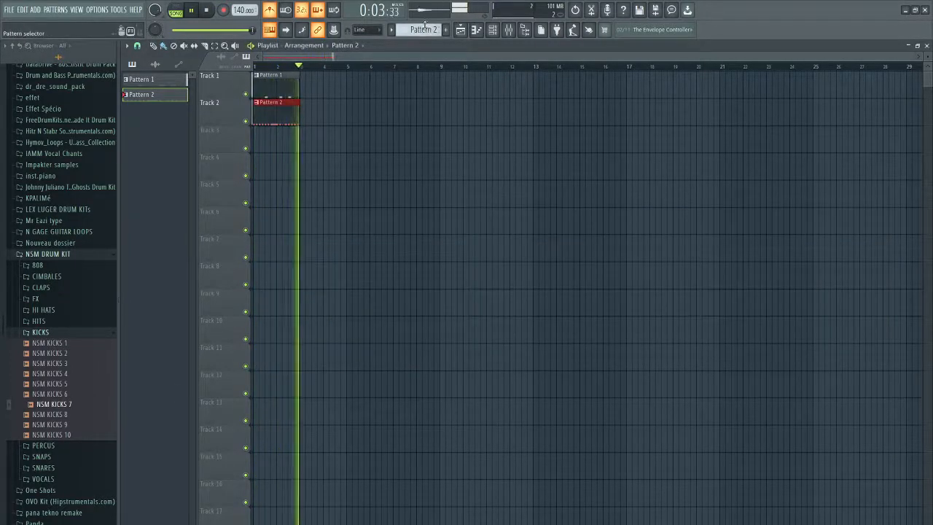
key(F4)
click(264, 131)
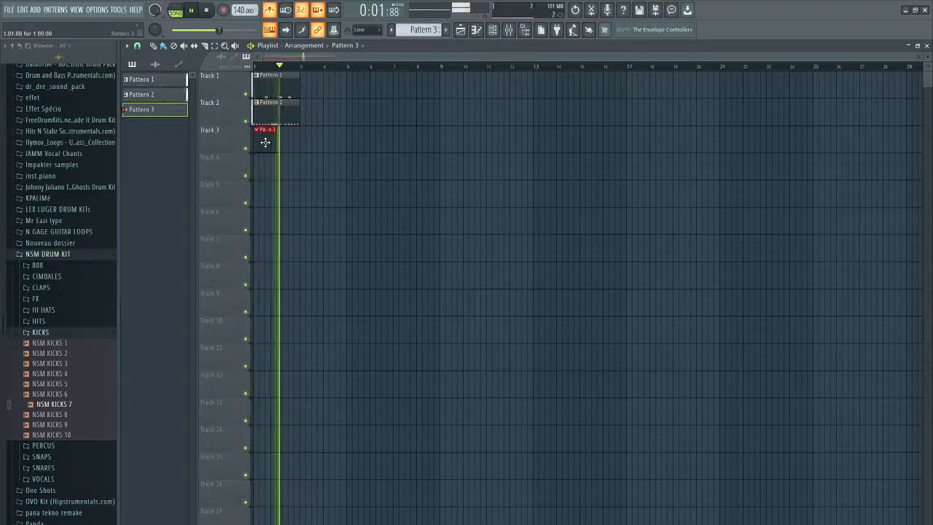
key(F6)
In the NSM KICKS 7 piano roll, place C5 notes on steps 1, 7 and 13 of bar 1 and steps 5 and 13 of bar 2.
right_click(378, 322)
click(394, 326)
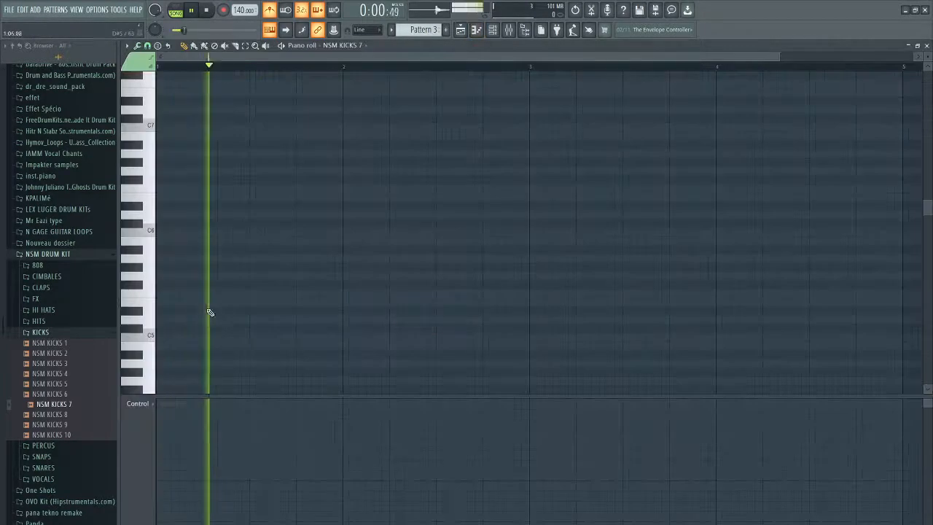
click(157, 336)
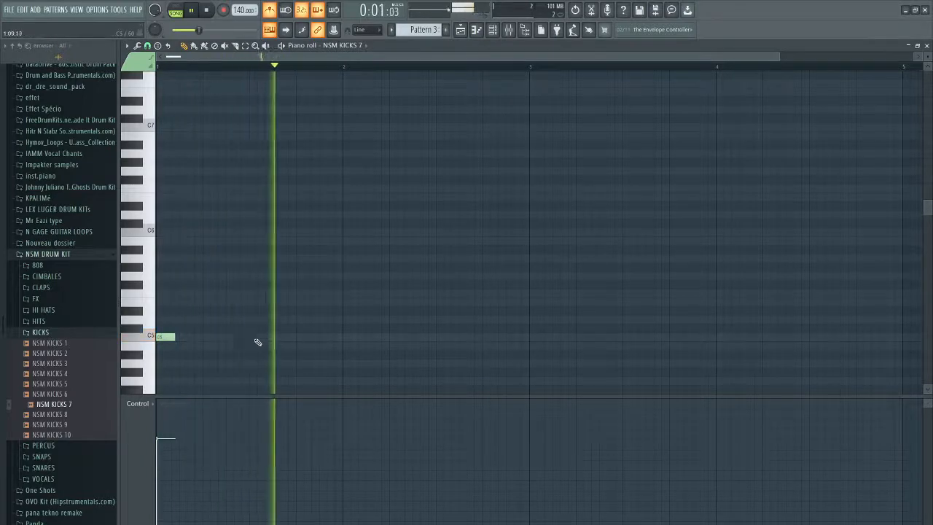
click(229, 336)
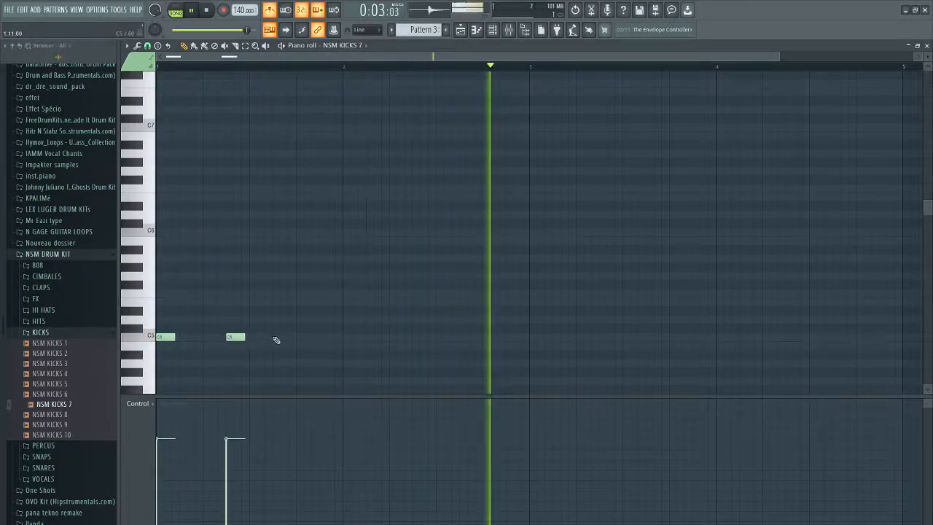
click(418, 337)
drag(419, 337, 394, 339)
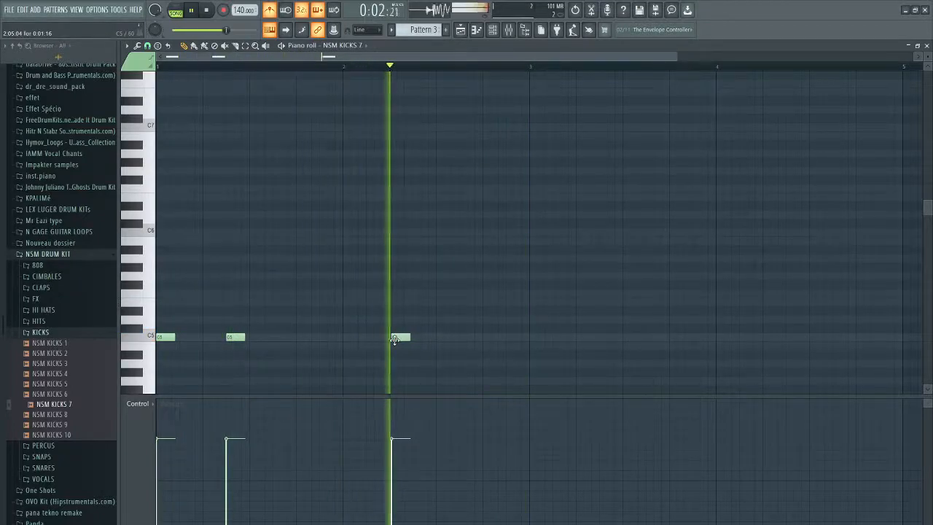
click(299, 338)
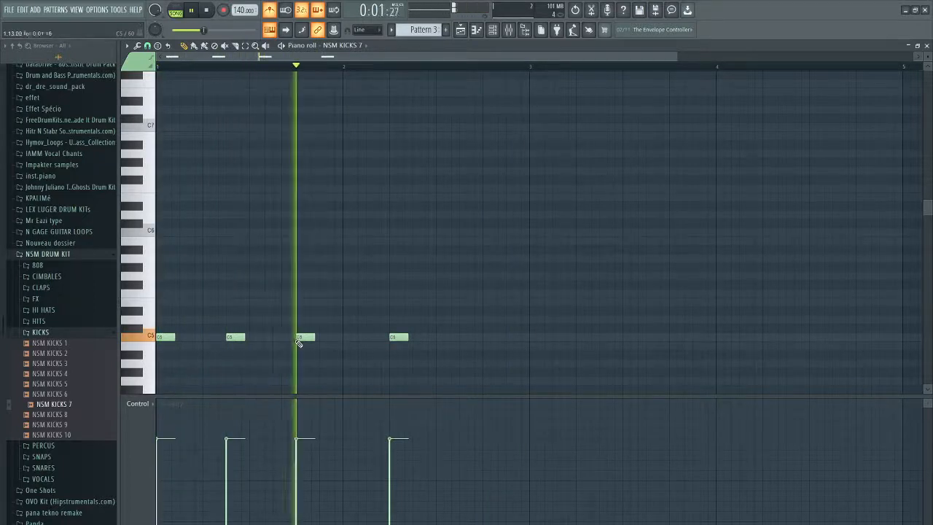
click(487, 338)
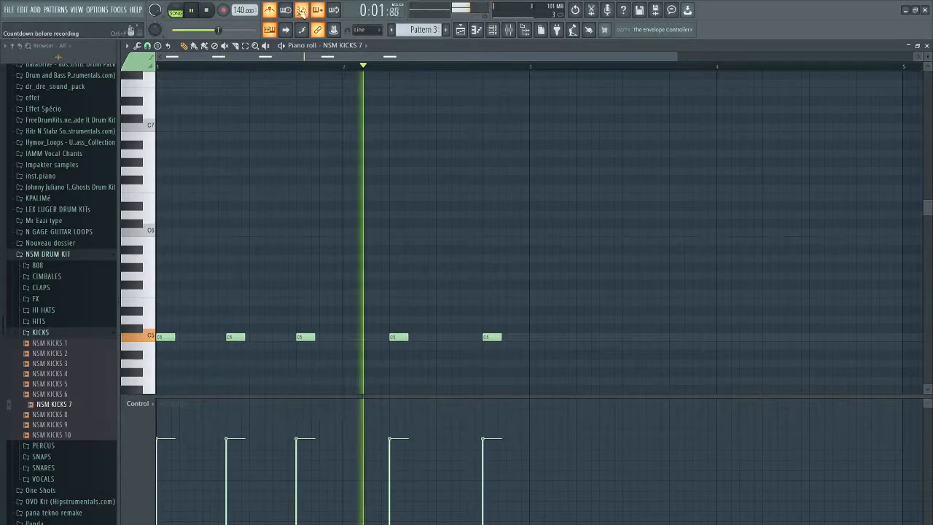
Browse the kit's PERCUS folder and add the NSM PERCU 6 sample to the channel rack as a new channel.
click(52, 331)
click(43, 344)
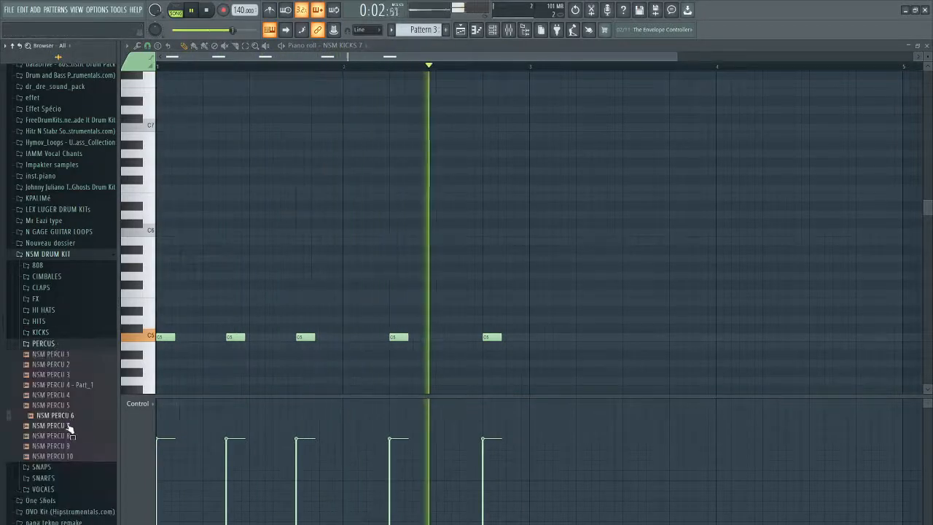
drag(66, 415, 328, 334)
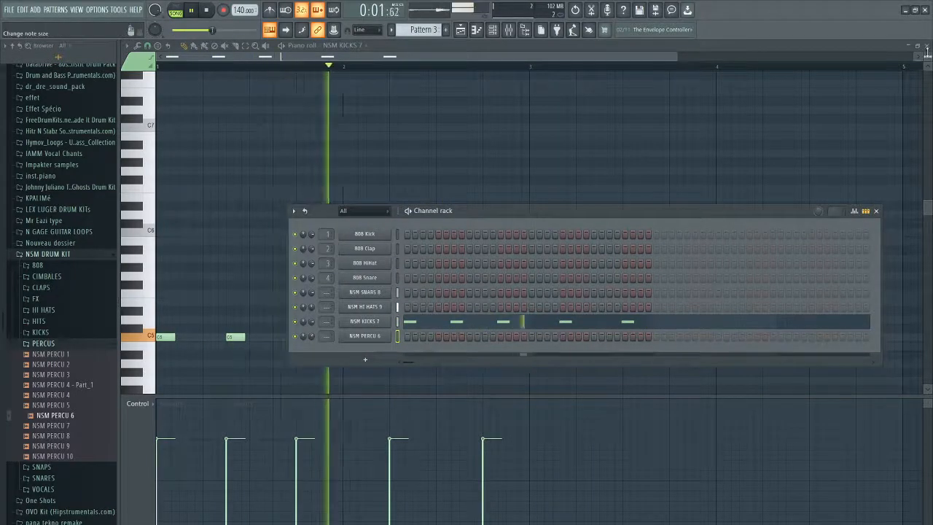
Create Pattern 4, place it at bar 1 of playlist Track 4 and show the channel rack.
key(F5)
key(F6)
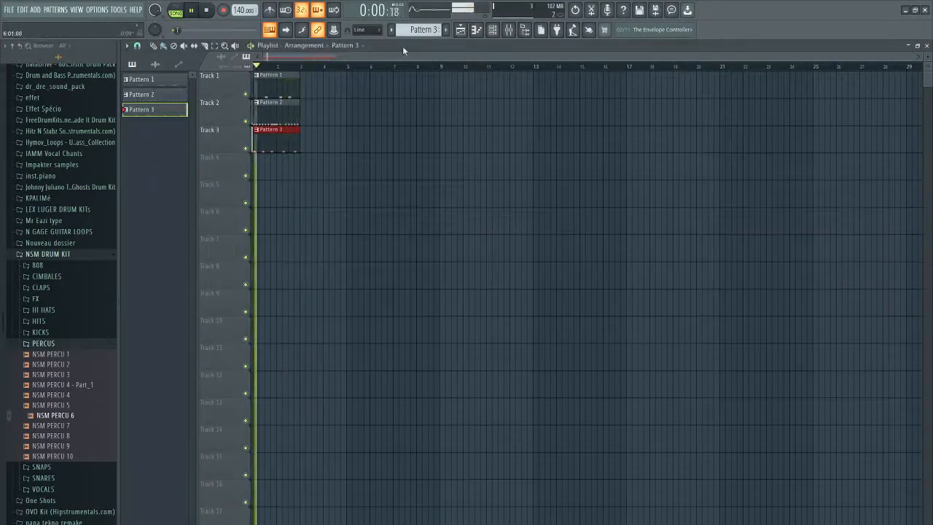
key(F4)
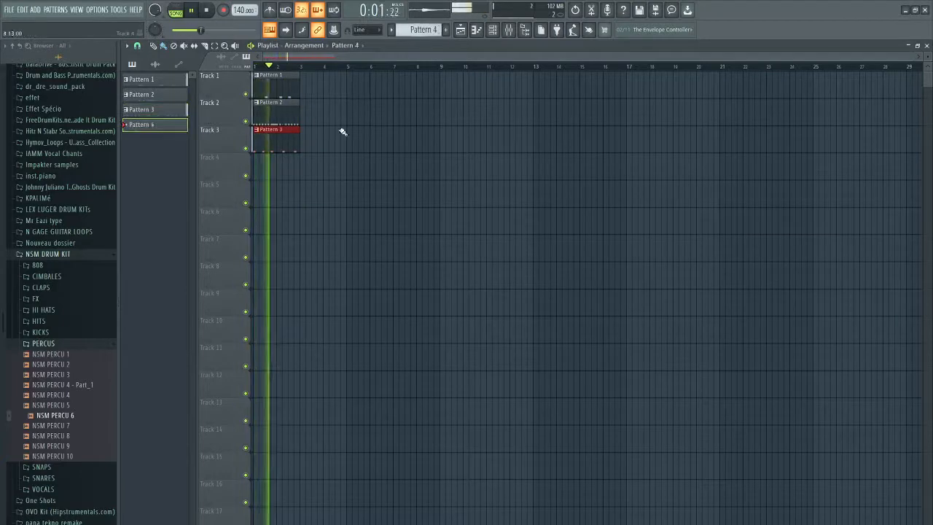
click(266, 167)
key(F6)
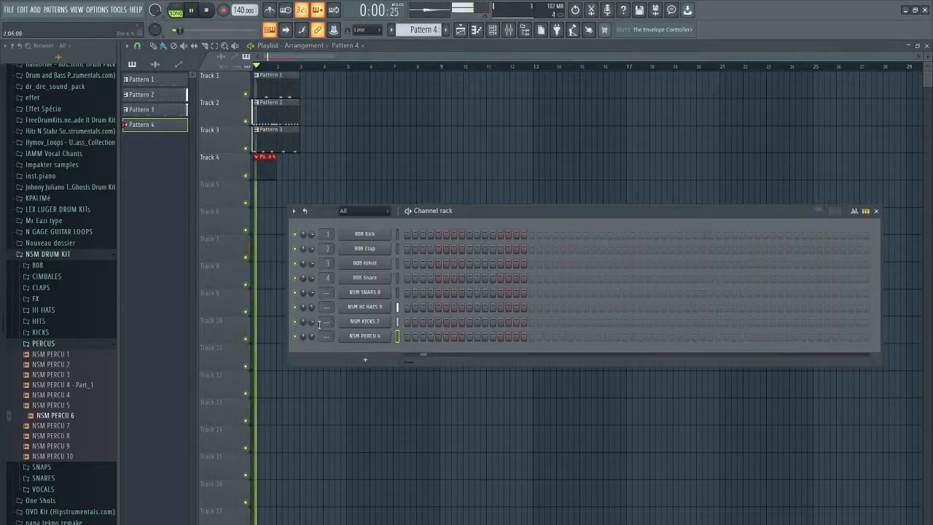
In the NSM PERCU 6 piano roll, place C5 notes on steps 5 and 13 of bar 1.
right_click(388, 333)
click(396, 337)
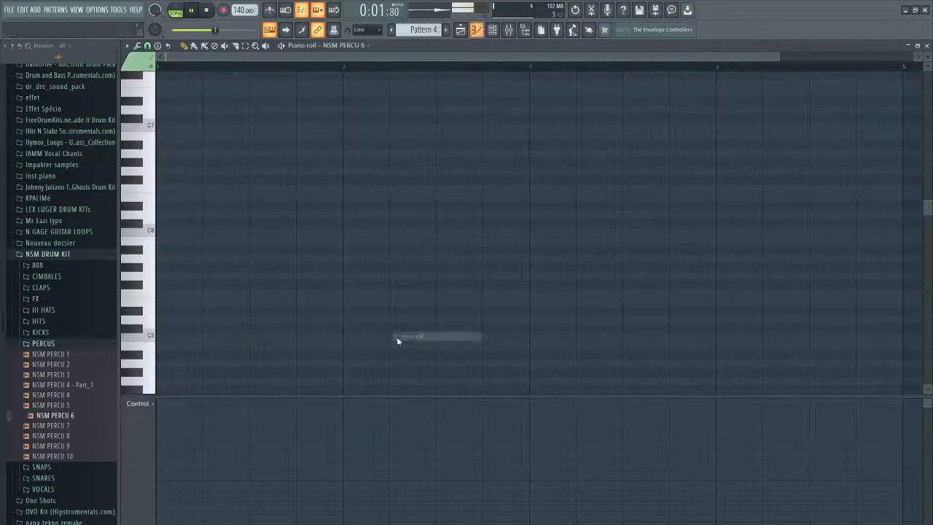
click(205, 337)
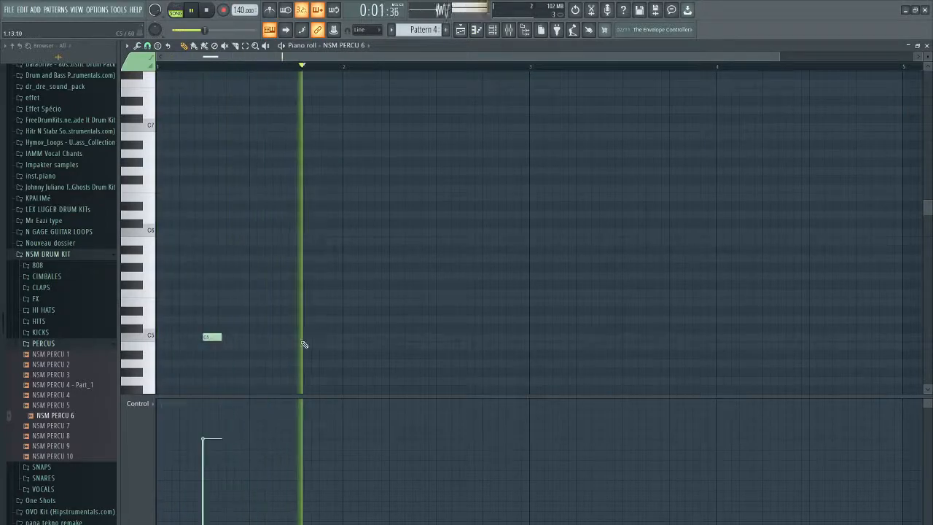
click(297, 336)
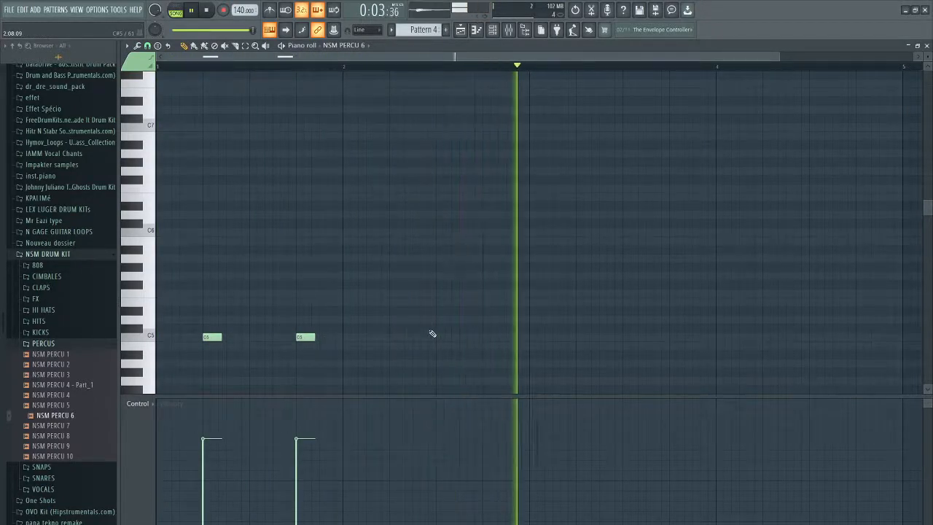
Duplicate the percussion notes through bar 4, delete the copies in bars 3 and 4, and close the piano roll.
key(ctrl+a)
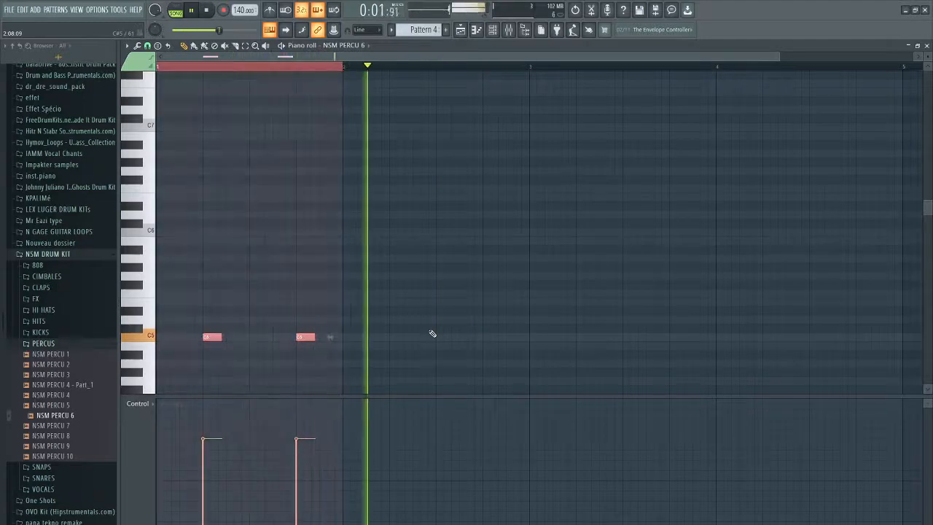
key(ctrl+b)
key(ctrl+a)
key(ctrl+b)
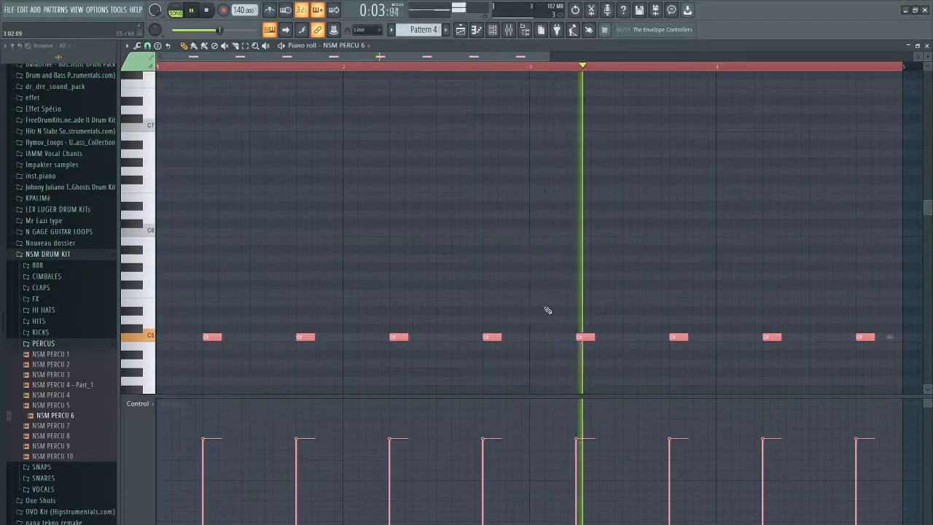
drag(864, 310, 557, 356)
key(Delete)
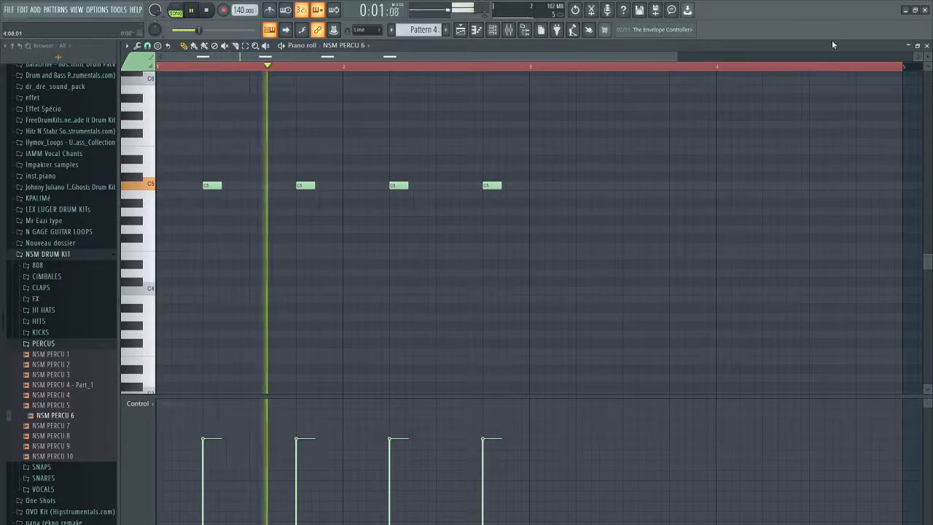
click(927, 45)
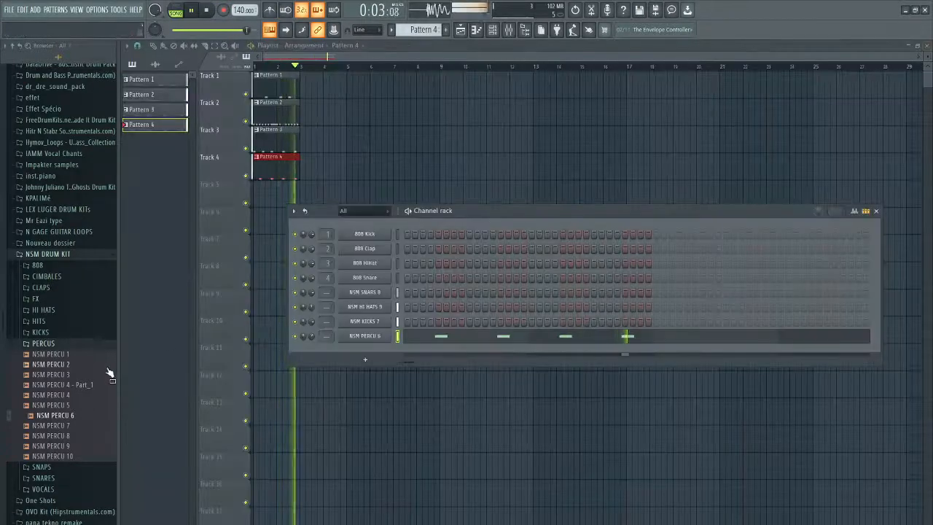
Audition samples in the kit's VOCALS and SNAPS folders for another sound to add to the beat.
click(76, 347)
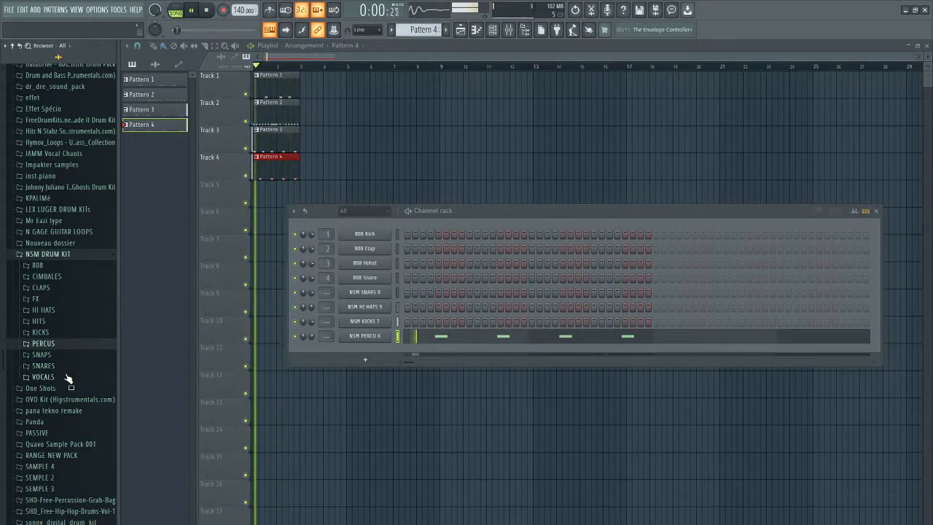
click(67, 378)
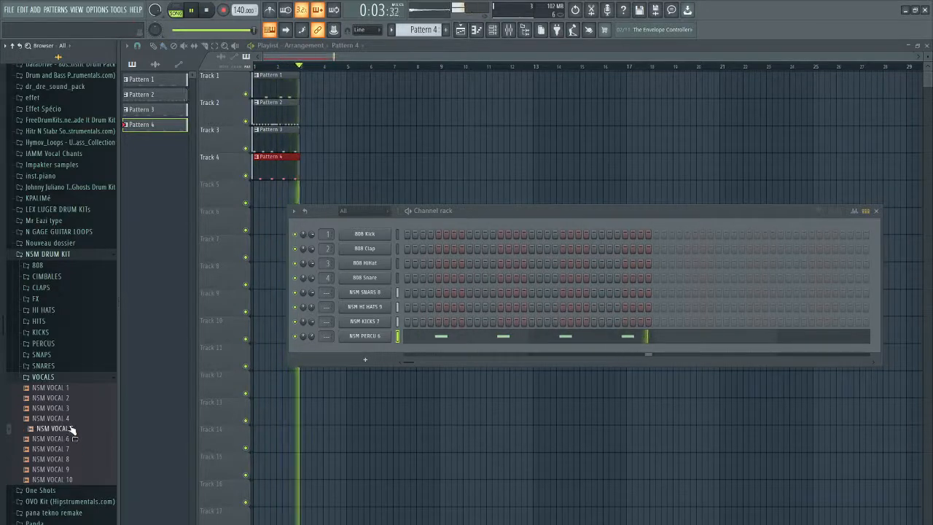
click(64, 378)
click(62, 355)
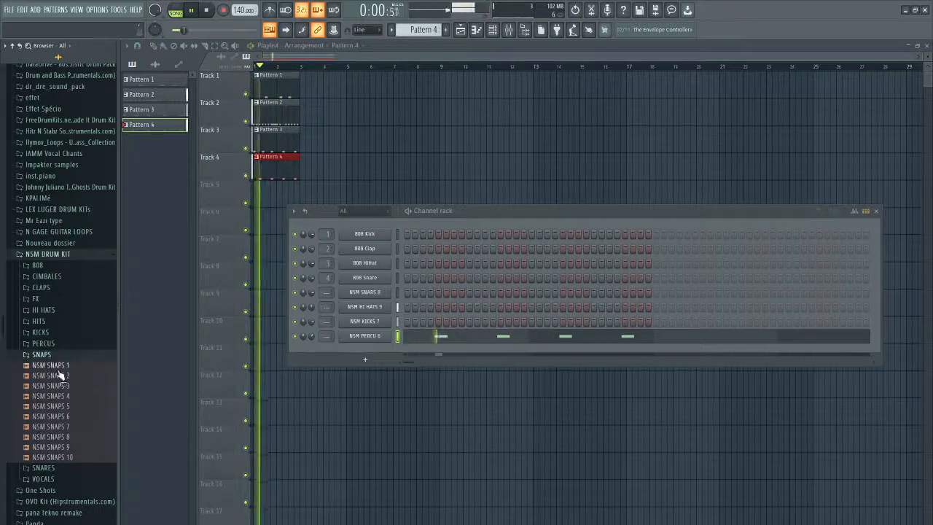
click(72, 446)
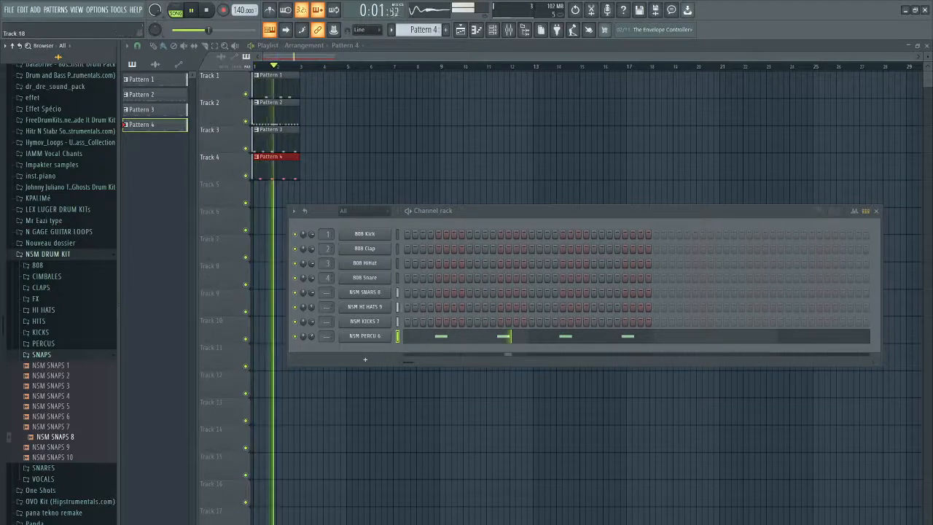
click(58, 480)
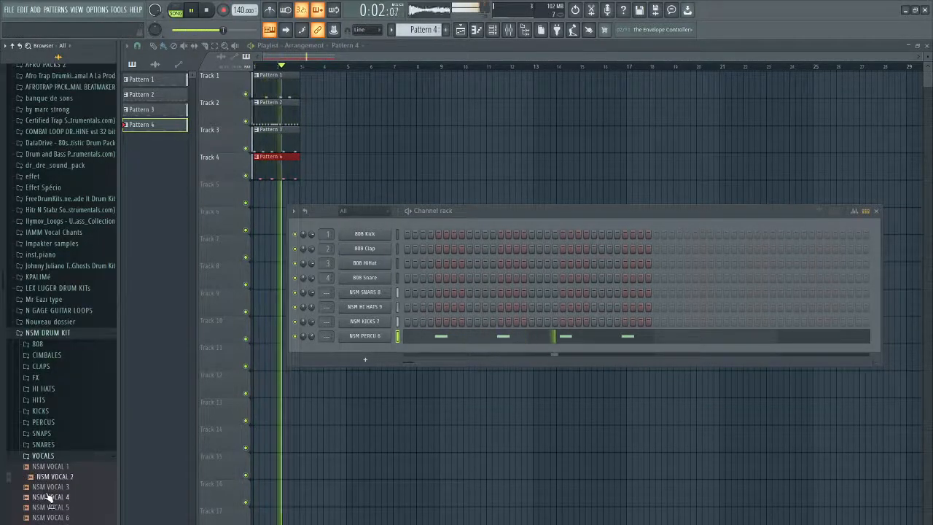